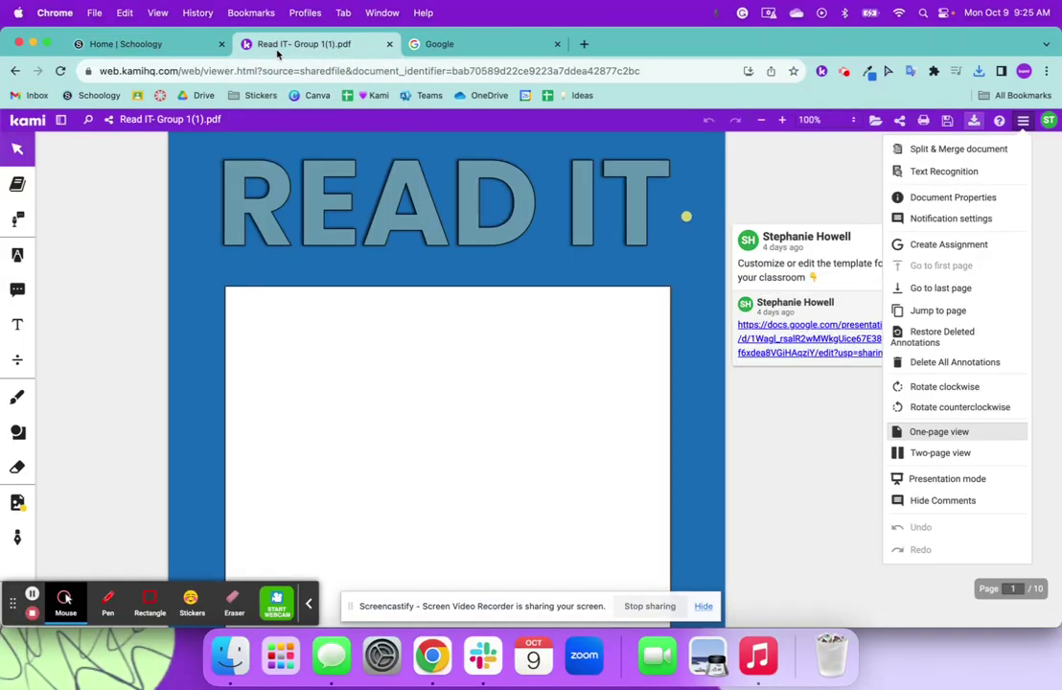
# Go to Schoology and open the Kami Section 2 course from the Courses list.
pyautogui.click(161, 43)
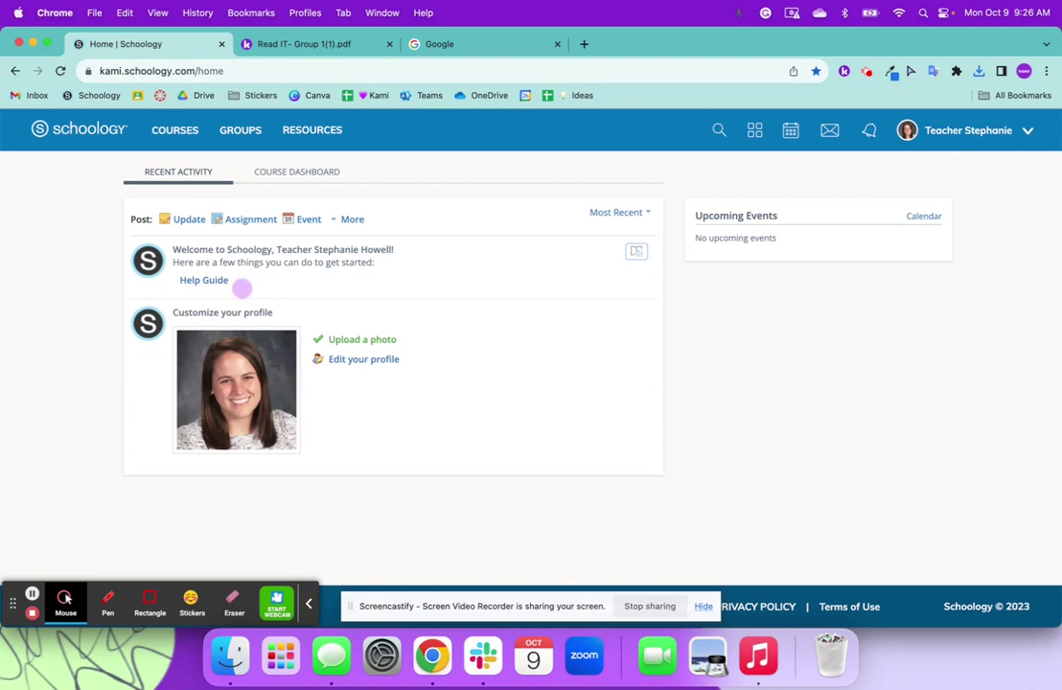
pyautogui.click(188, 130)
pyautogui.click(96, 299)
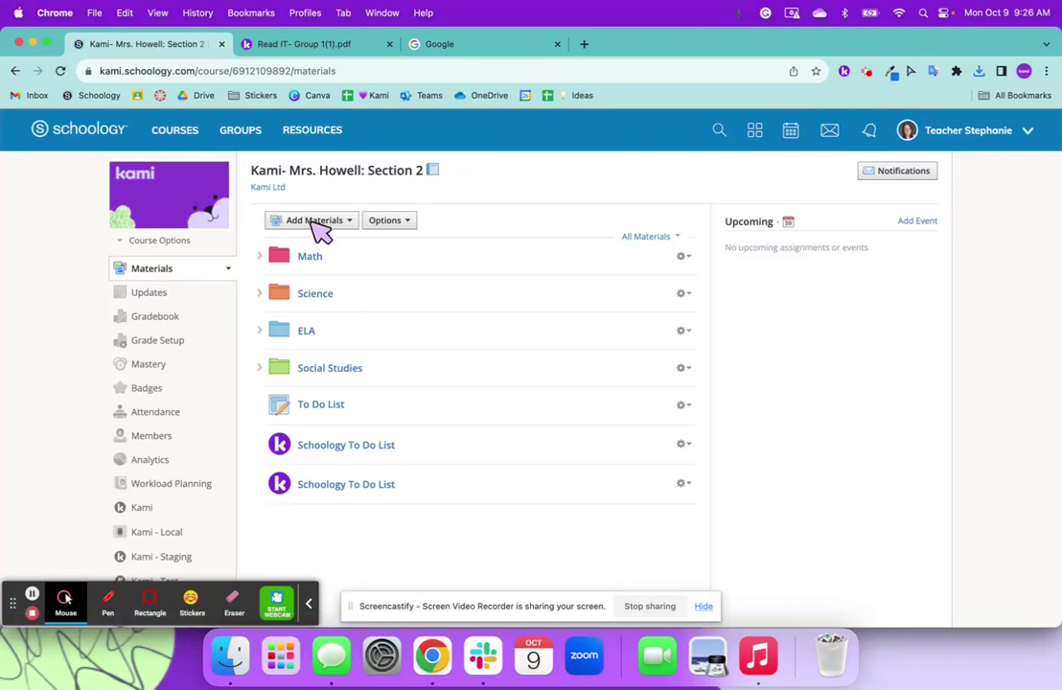
# Choose Kami from the Section 2 course's Add Materials dropdown.
pyautogui.click(317, 222)
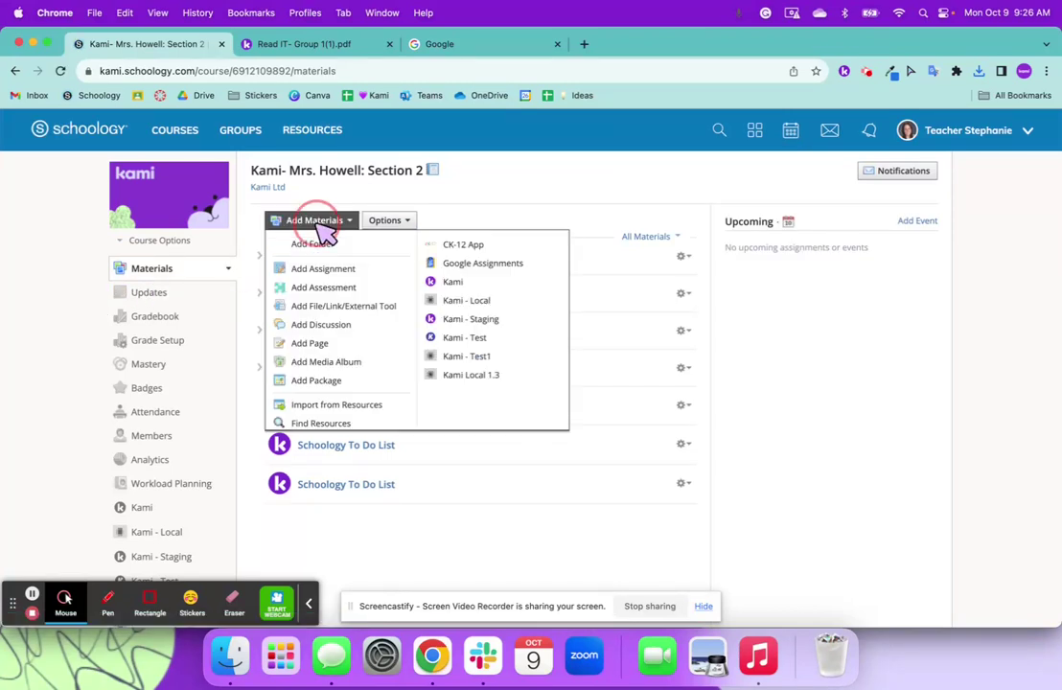
pyautogui.click(458, 284)
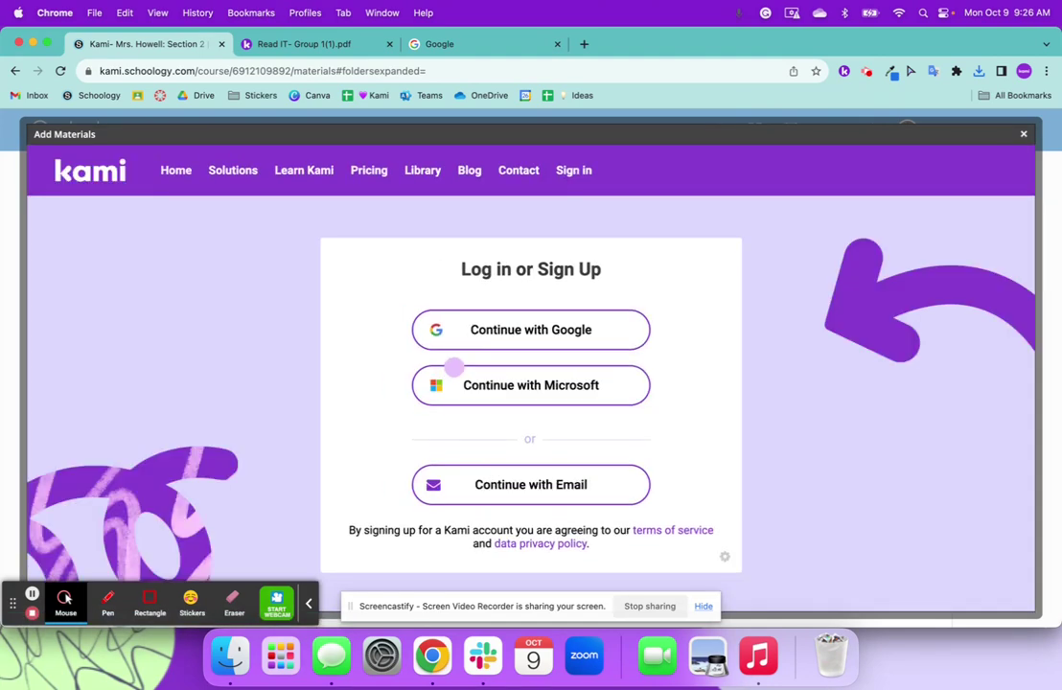
# Continue with Google as the teacher account and allow Kami access.
pyautogui.click(494, 338)
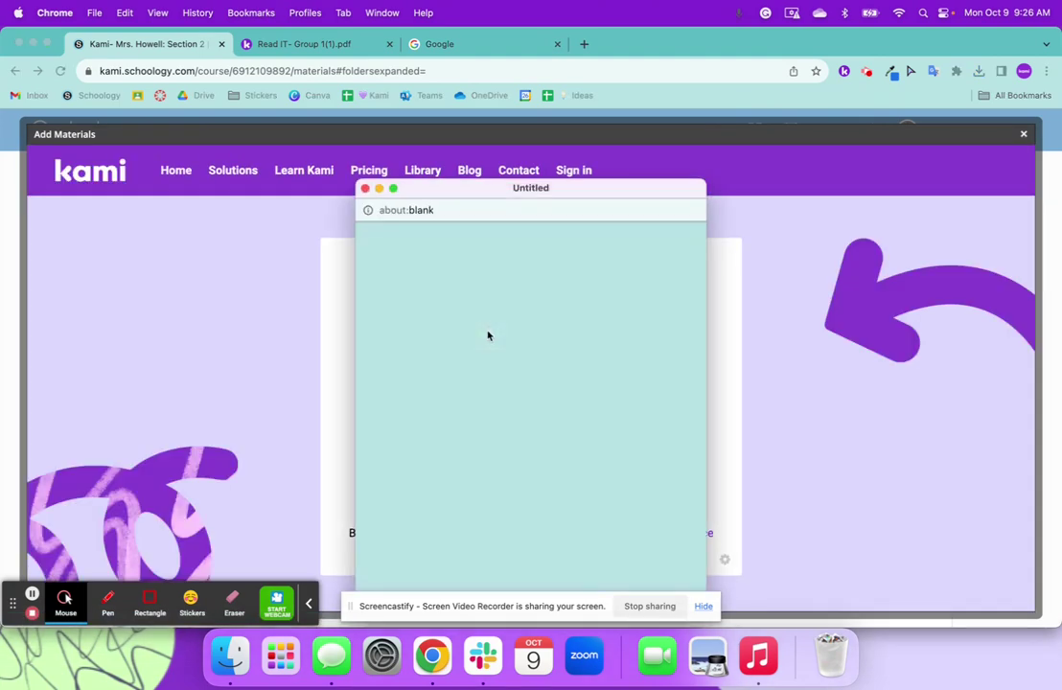
pyautogui.click(491, 398)
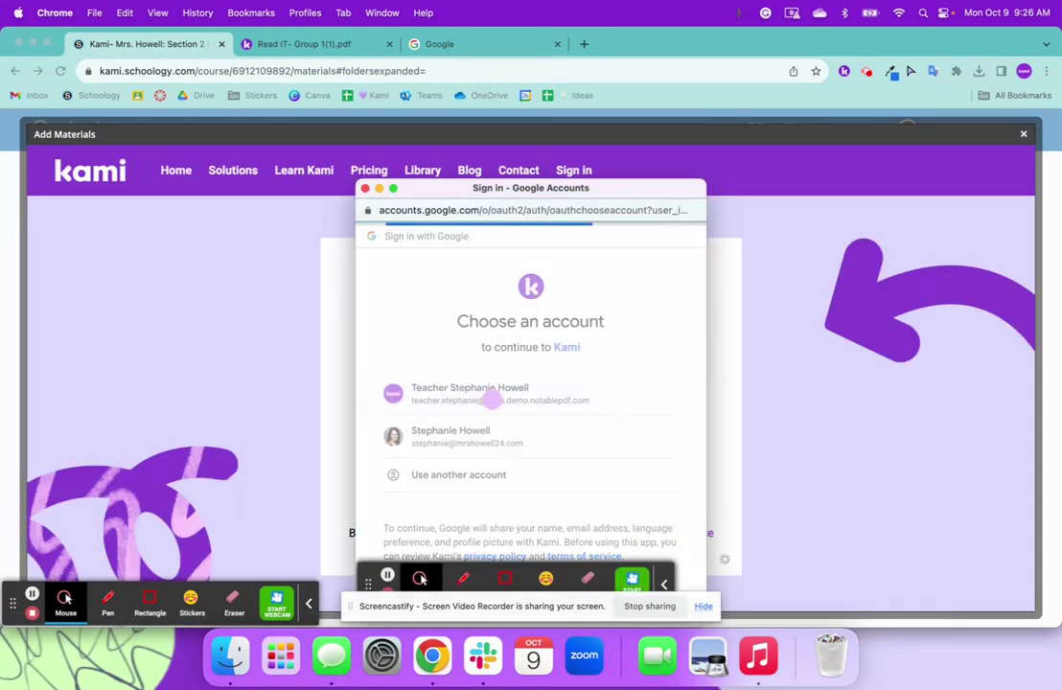
pyautogui.scroll(-10, 524, 505)
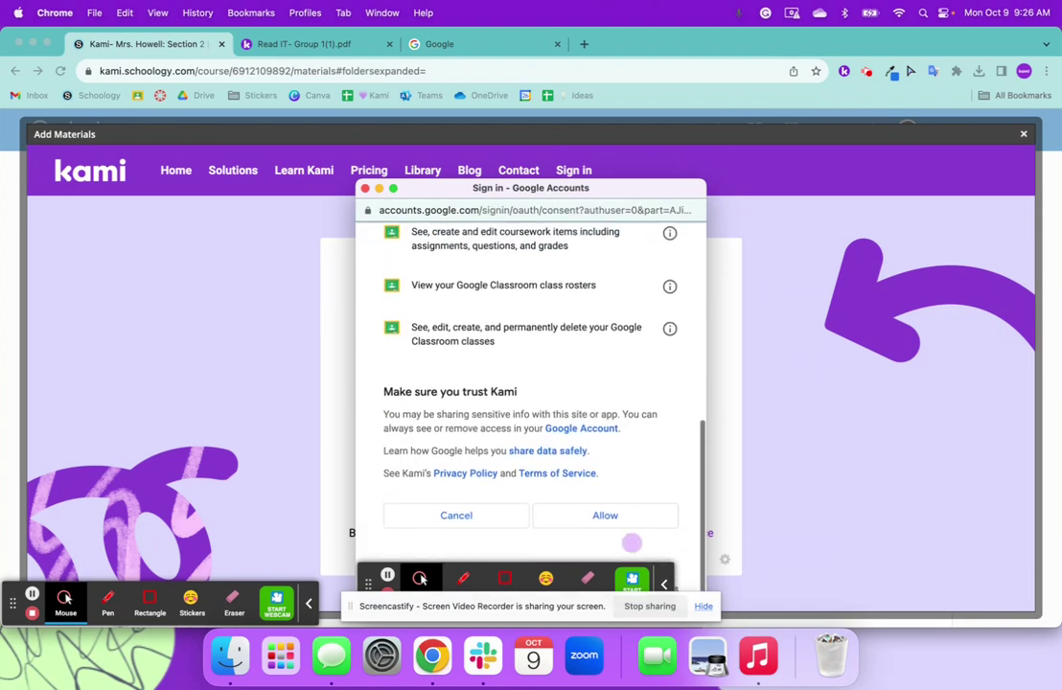
pyautogui.click(625, 515)
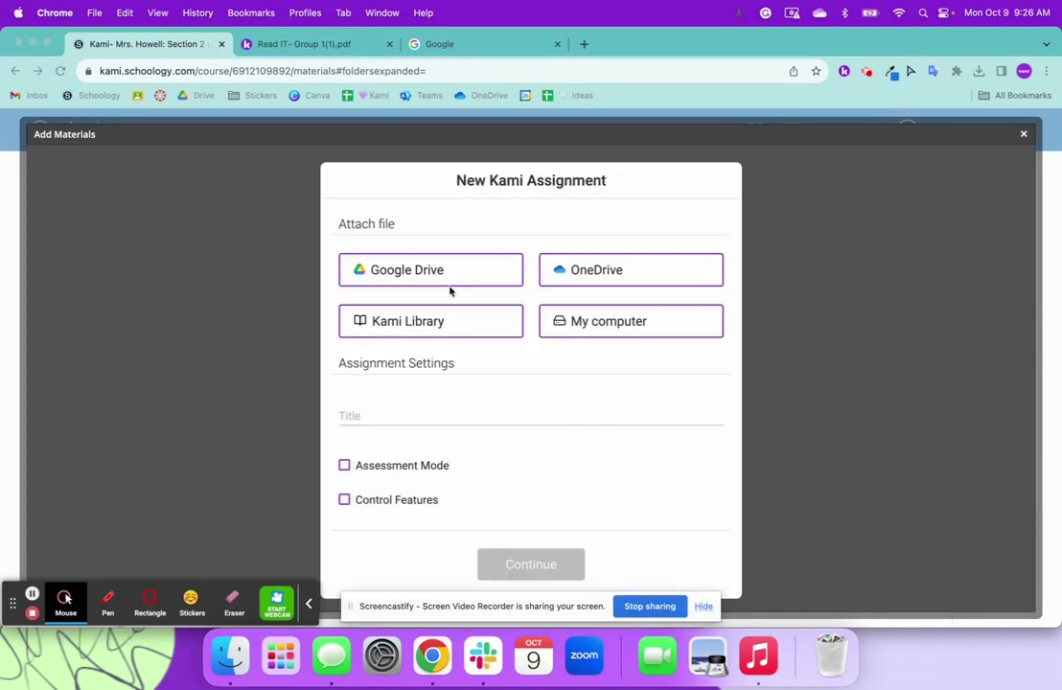
pyautogui.scroll(-2, 417, 420)
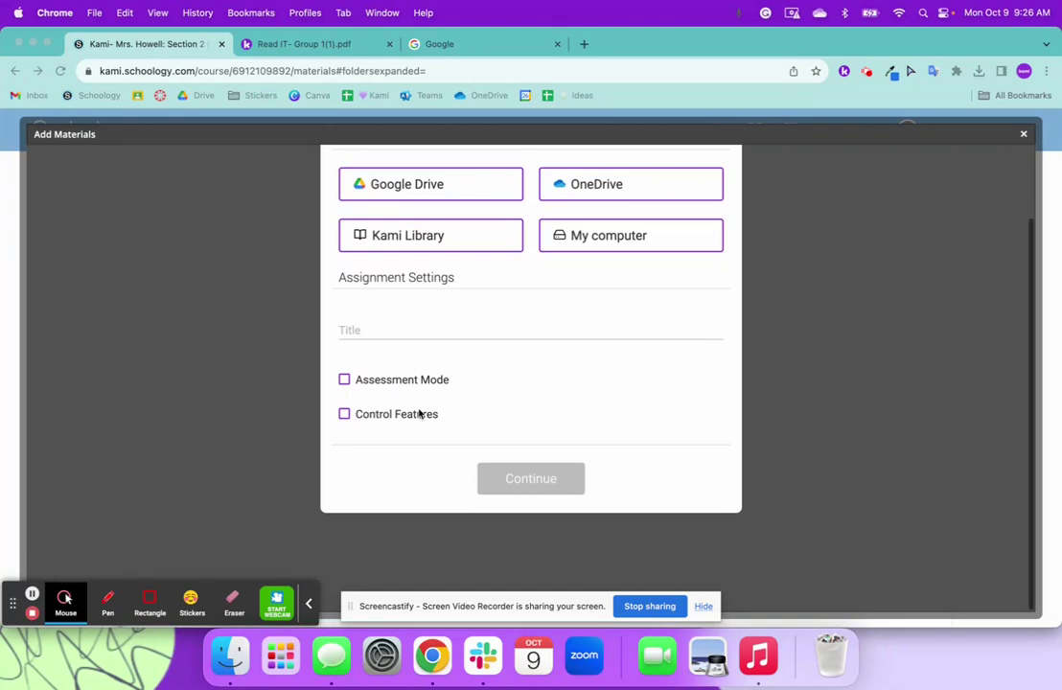
pyautogui.scroll(2, 417, 412)
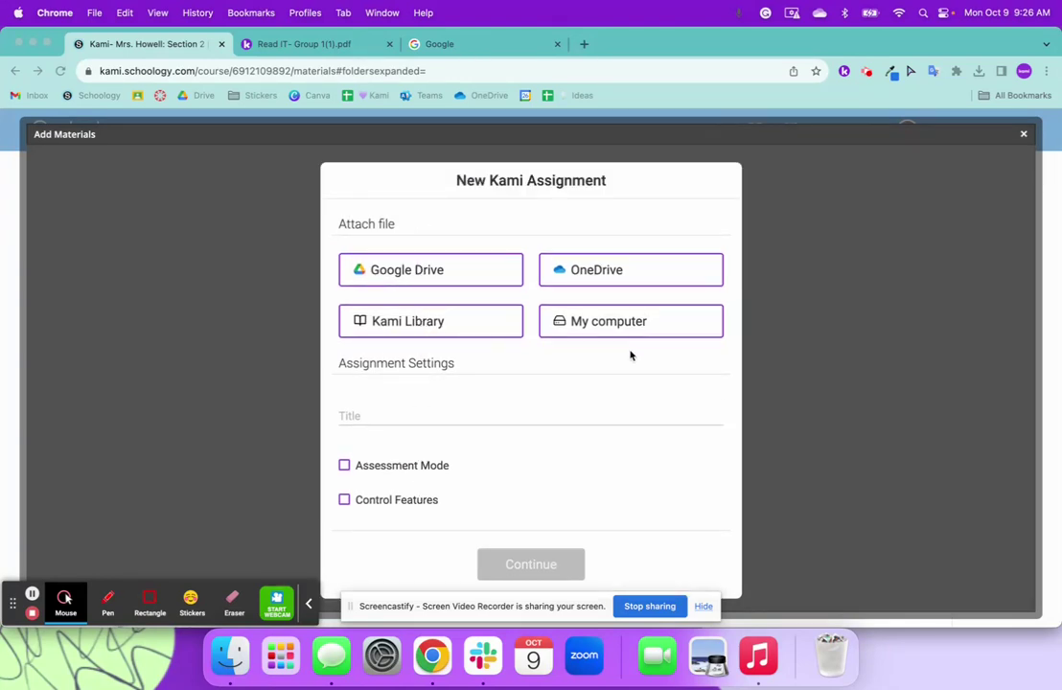
# Export the Read IT PDF with all annotations to the computer.
pyautogui.click(316, 44)
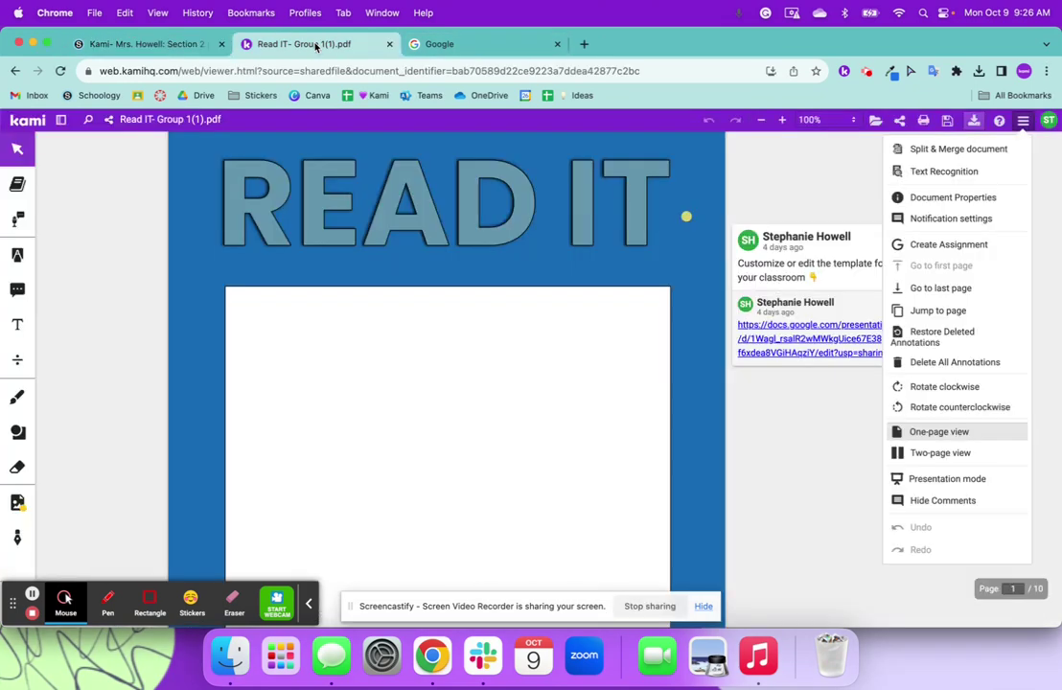
pyautogui.click(843, 169)
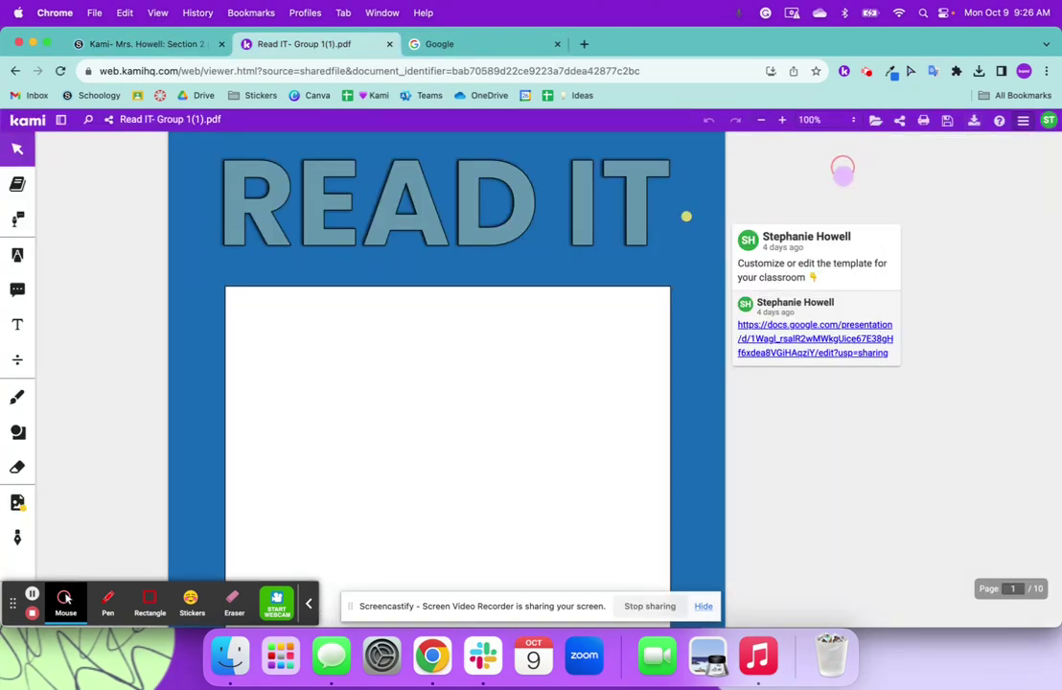
pyautogui.click(975, 122)
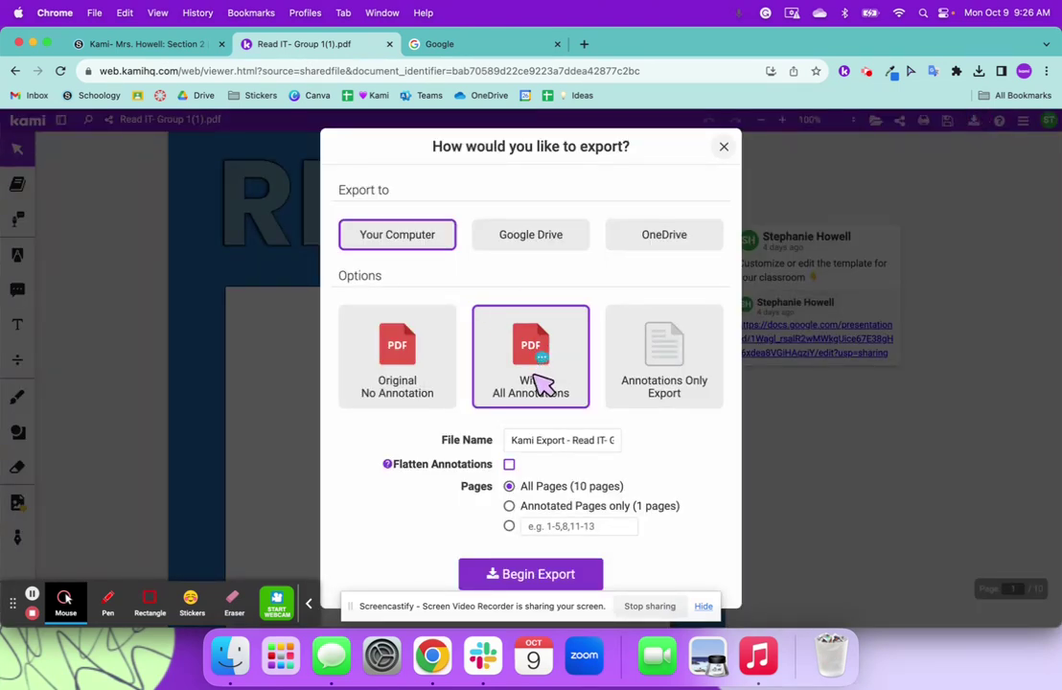
pyautogui.click(523, 575)
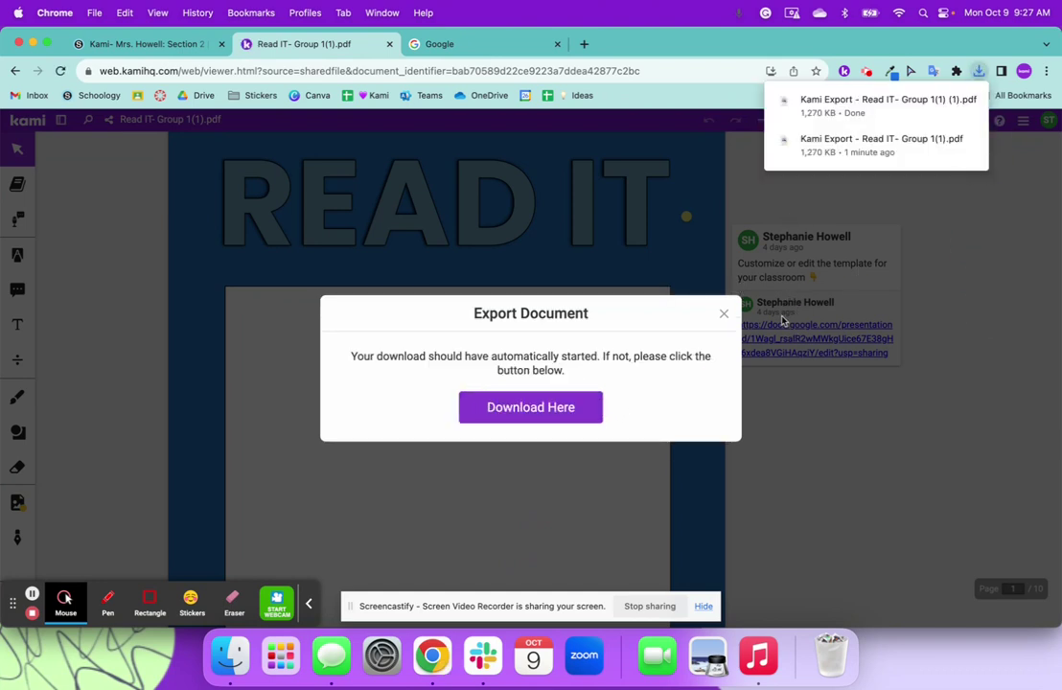
pyautogui.click(570, 410)
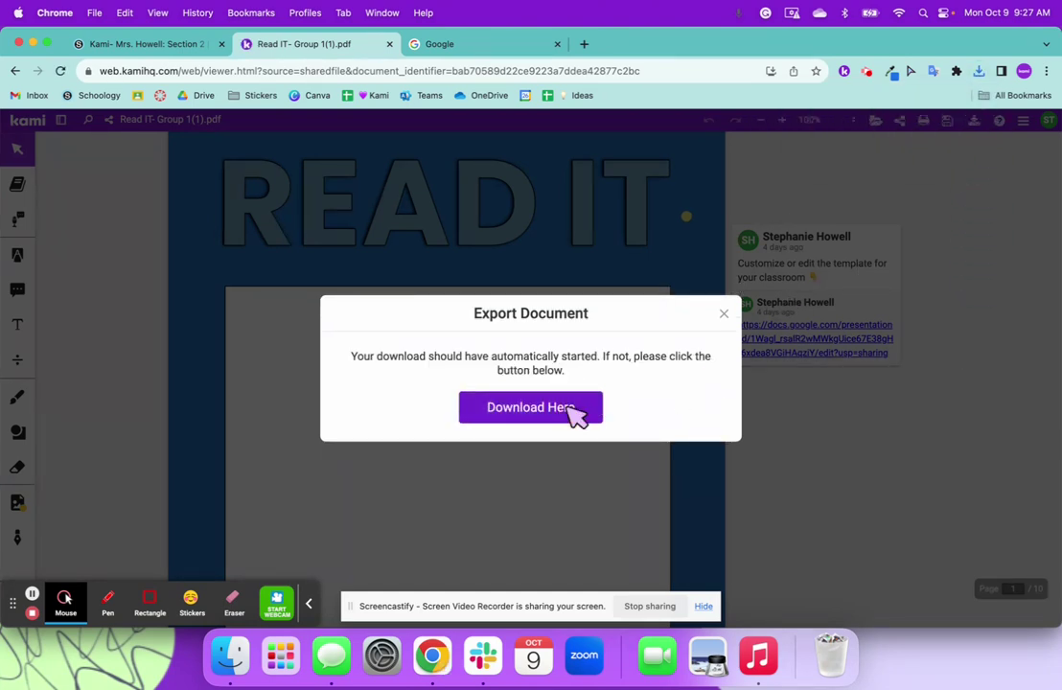
pyautogui.click(724, 314)
# Back in the New Kami Assignment form, choose to attach a file from the computer.
pyautogui.scroll(-10, 723, 316)
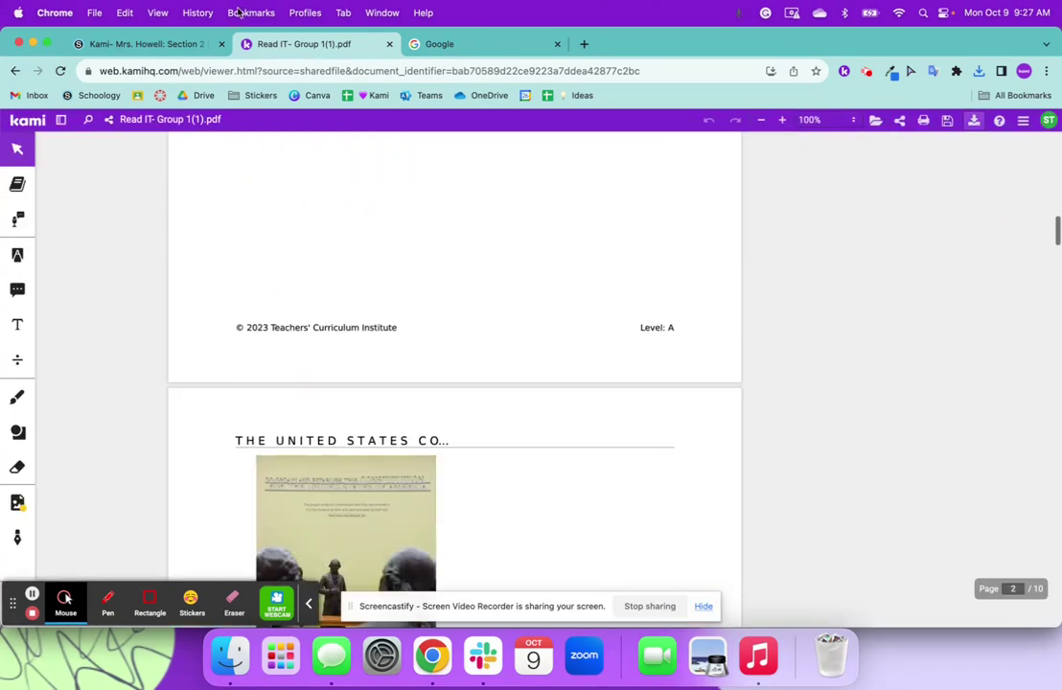
pyautogui.click(167, 45)
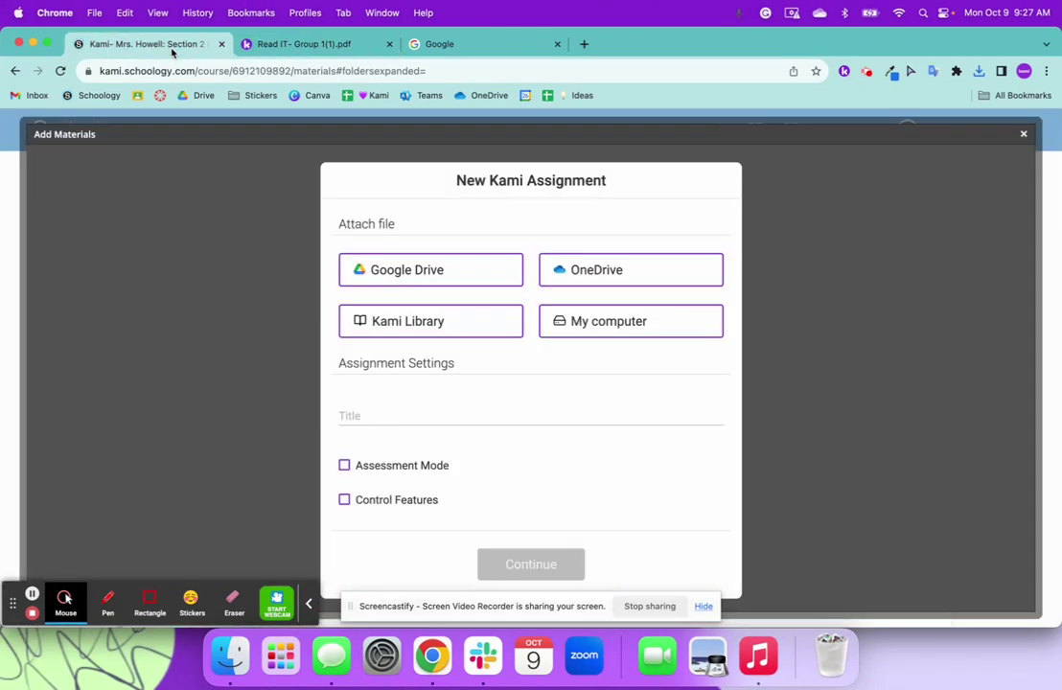
pyautogui.click(610, 324)
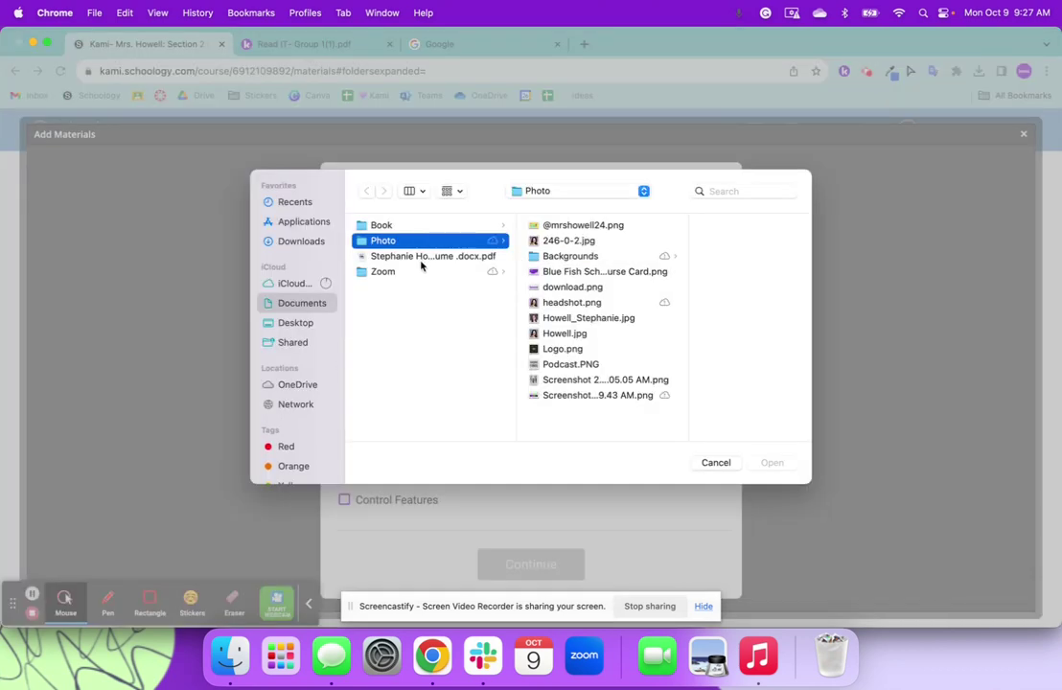
# Attach 'Kami Export - Read IT- Group 1(1) (2).pdf' from Downloads to the assignment.
pyautogui.click(422, 259)
pyautogui.click(355, 227)
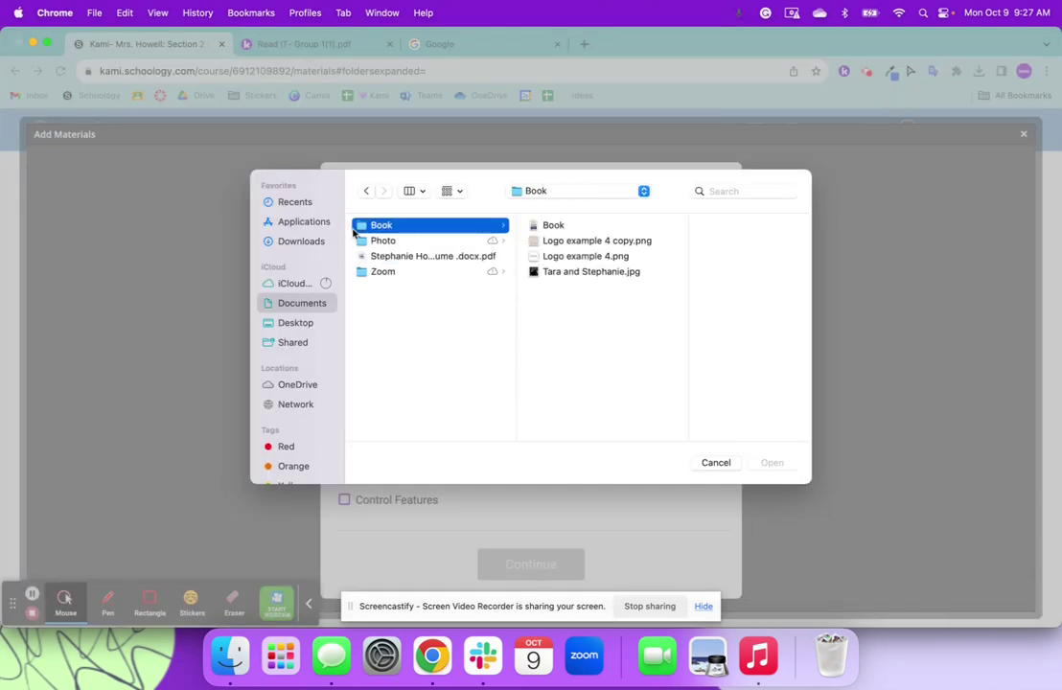
pyautogui.click(299, 242)
pyautogui.click(405, 230)
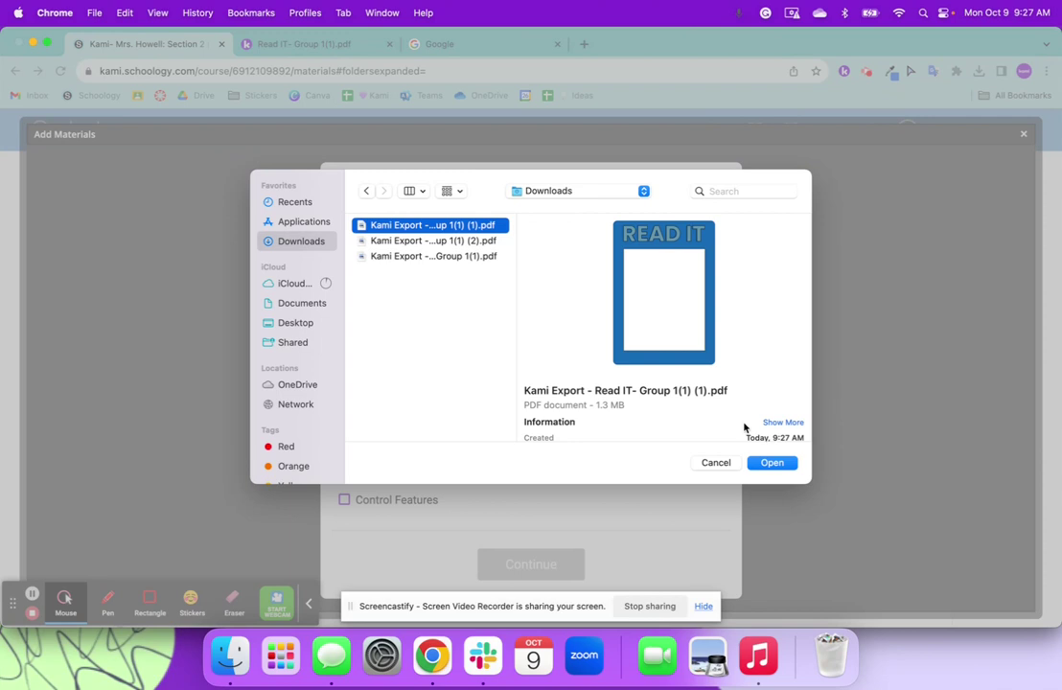
pyautogui.click(459, 246)
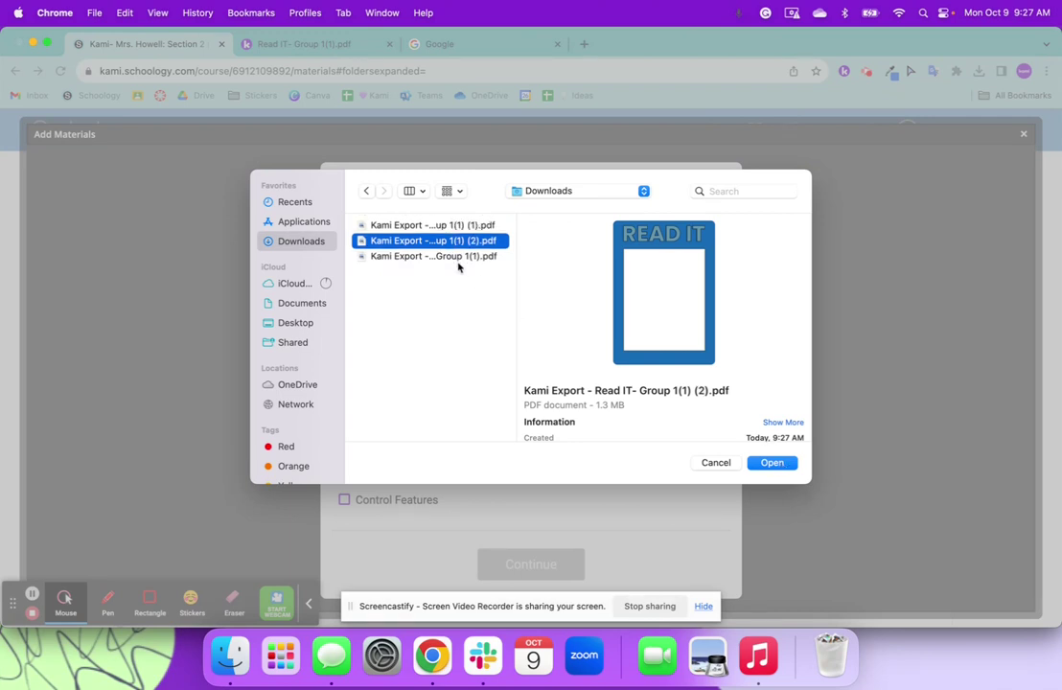
pyautogui.click(773, 464)
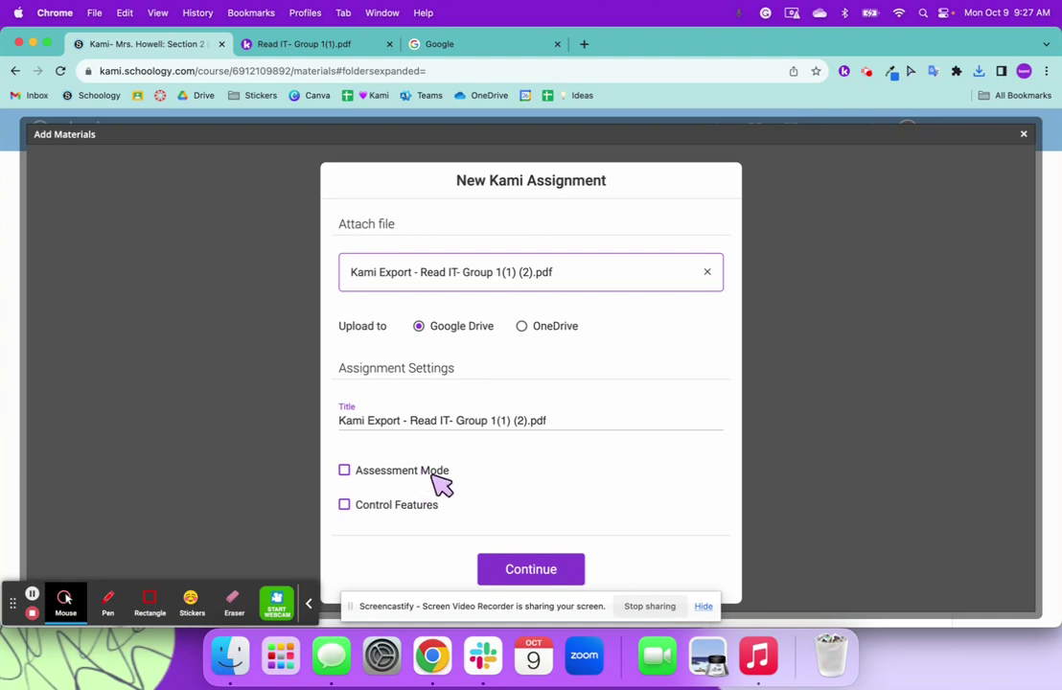
pyautogui.scroll(-2, 438, 482)
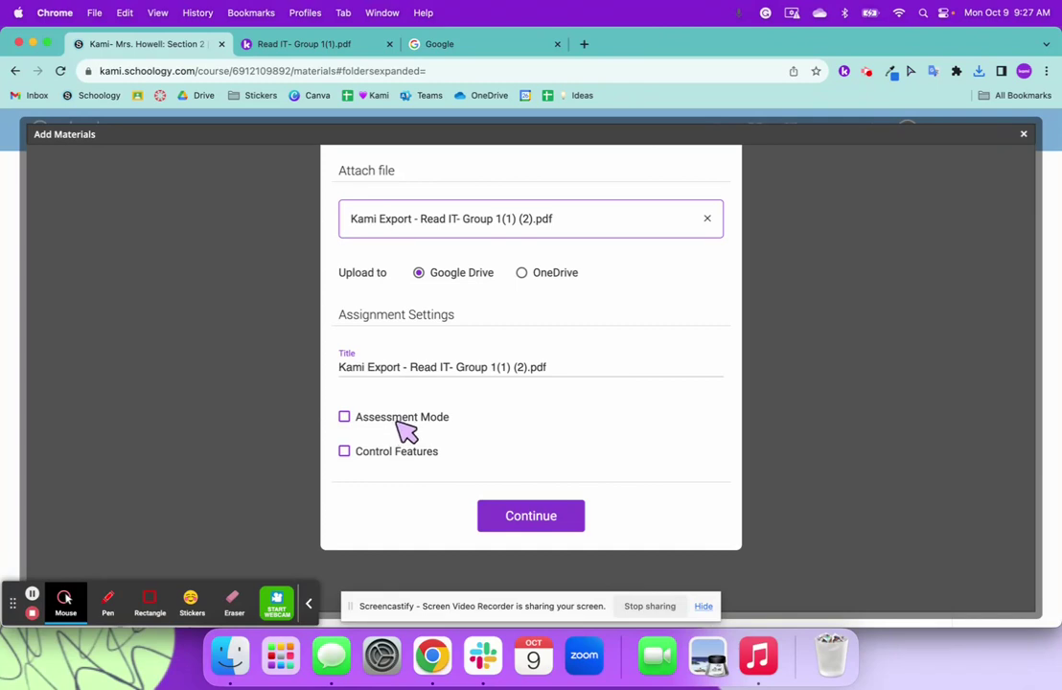
# In Feature Control, turn off the Equation tool and allow students to add YouTube media.
pyautogui.click(408, 460)
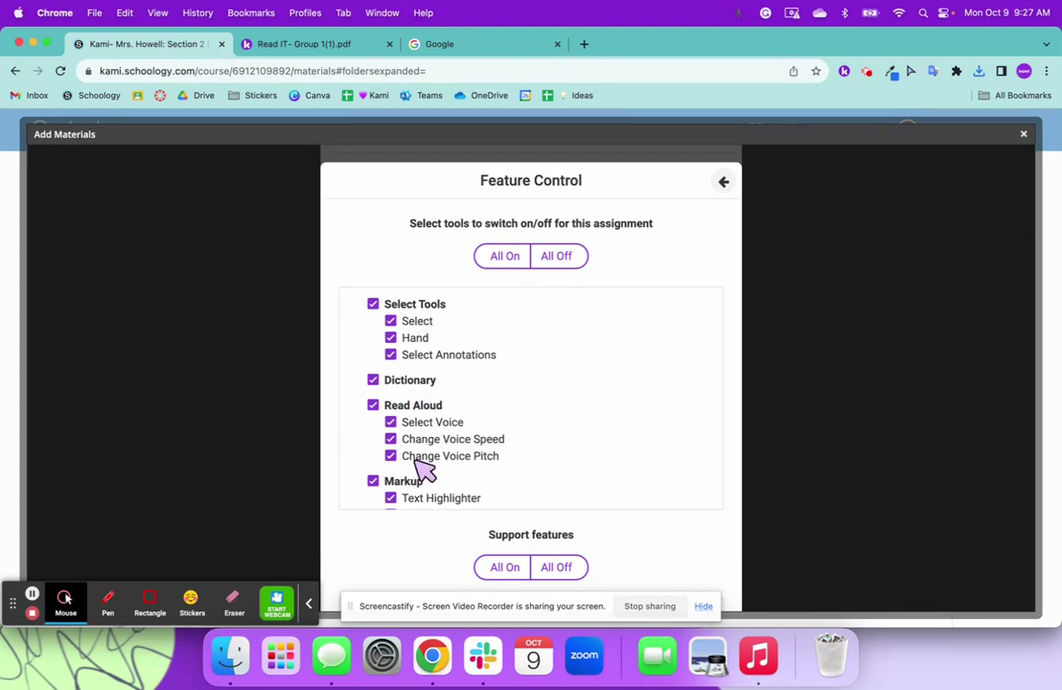
pyautogui.scroll(-10, 422, 468)
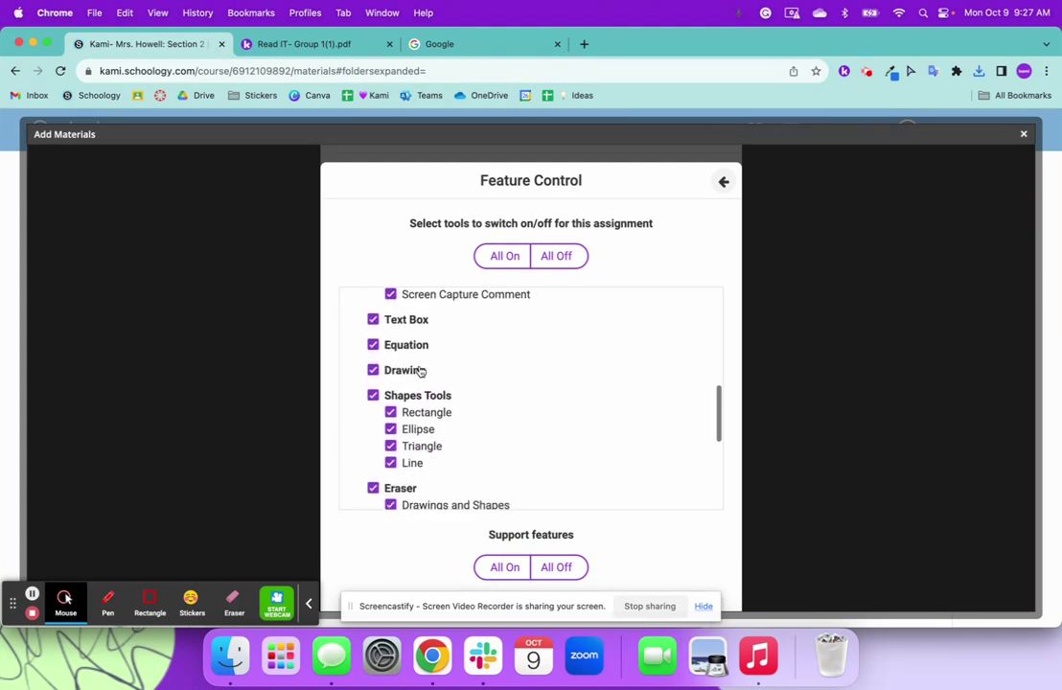
pyautogui.click(412, 347)
pyautogui.scroll(-1, 439, 425)
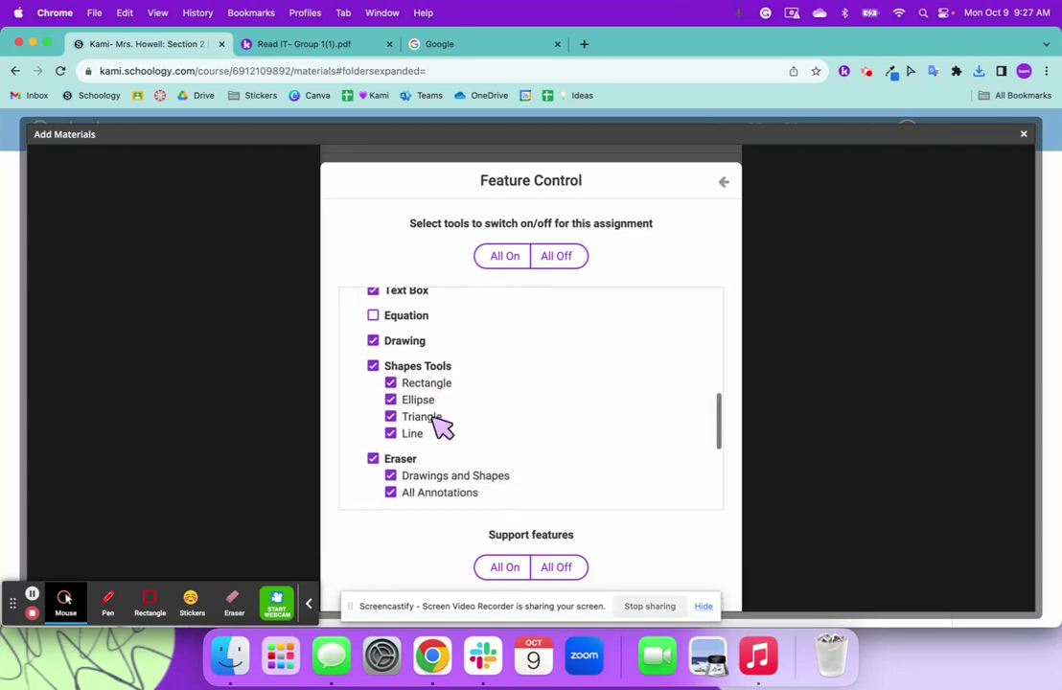
pyautogui.scroll(-8, 439, 425)
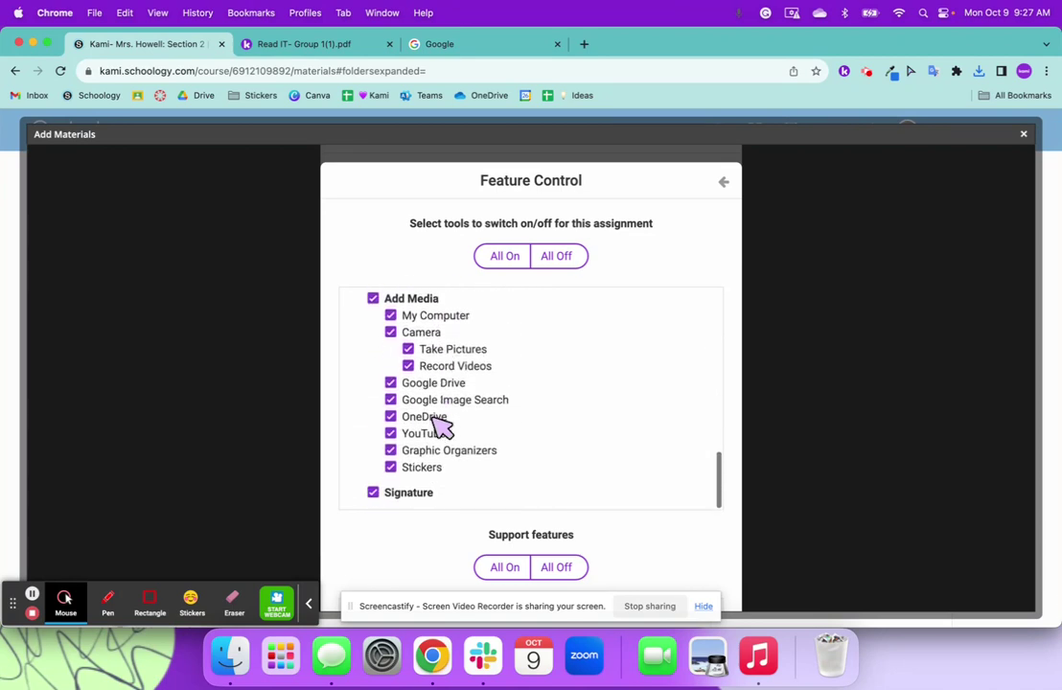
pyautogui.click(415, 492)
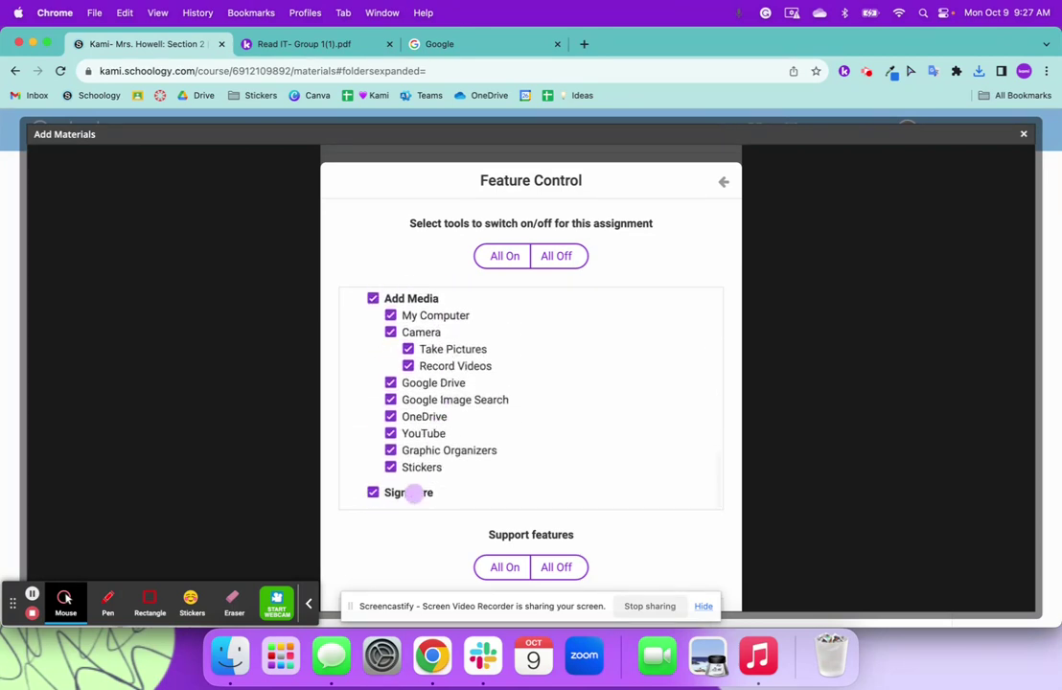
pyautogui.click(419, 432)
# Confirm the feature controls and attach the Read IT PDF as the course assignment.
pyautogui.scroll(-5, 433, 388)
pyautogui.scroll(10, 410, 280)
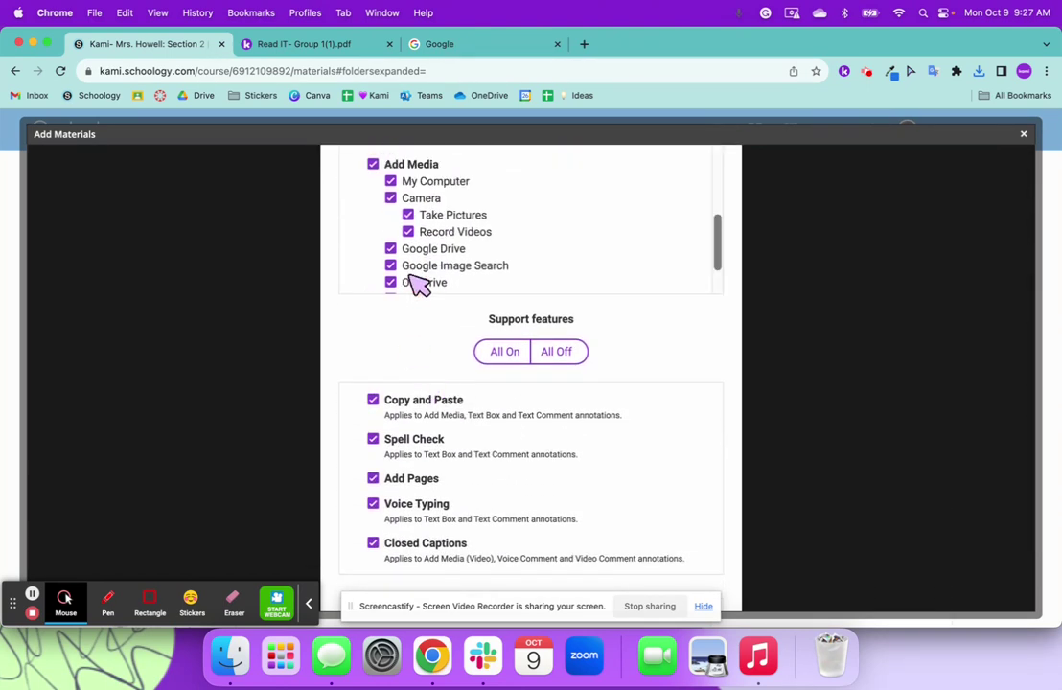
pyautogui.scroll(3, 421, 316)
pyautogui.click(443, 393)
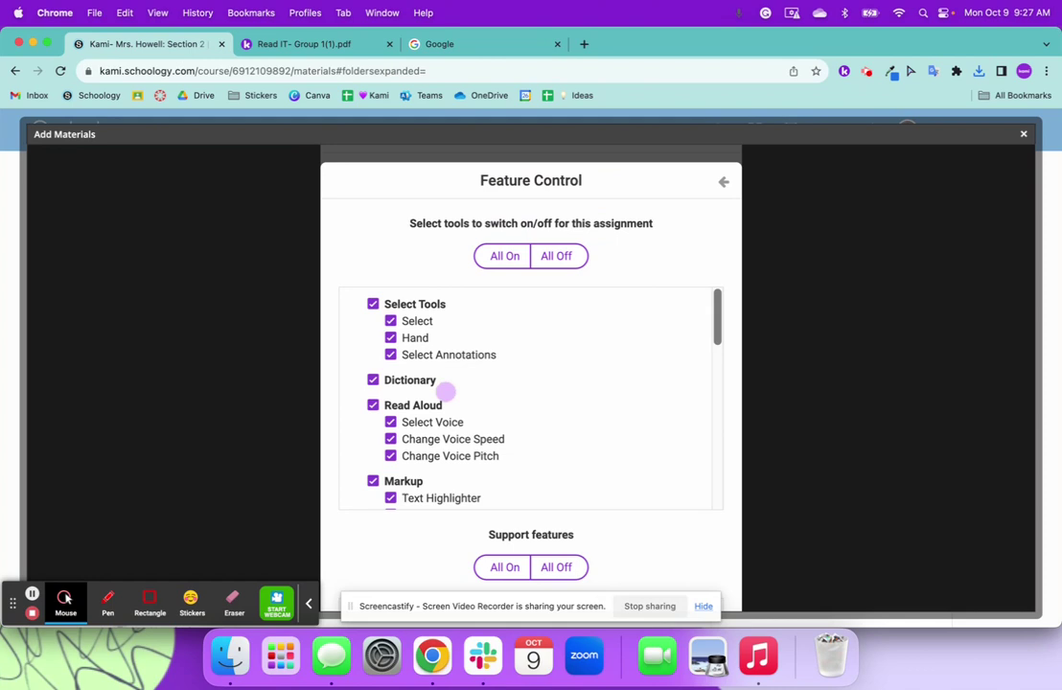
pyautogui.scroll(-8, 486, 430)
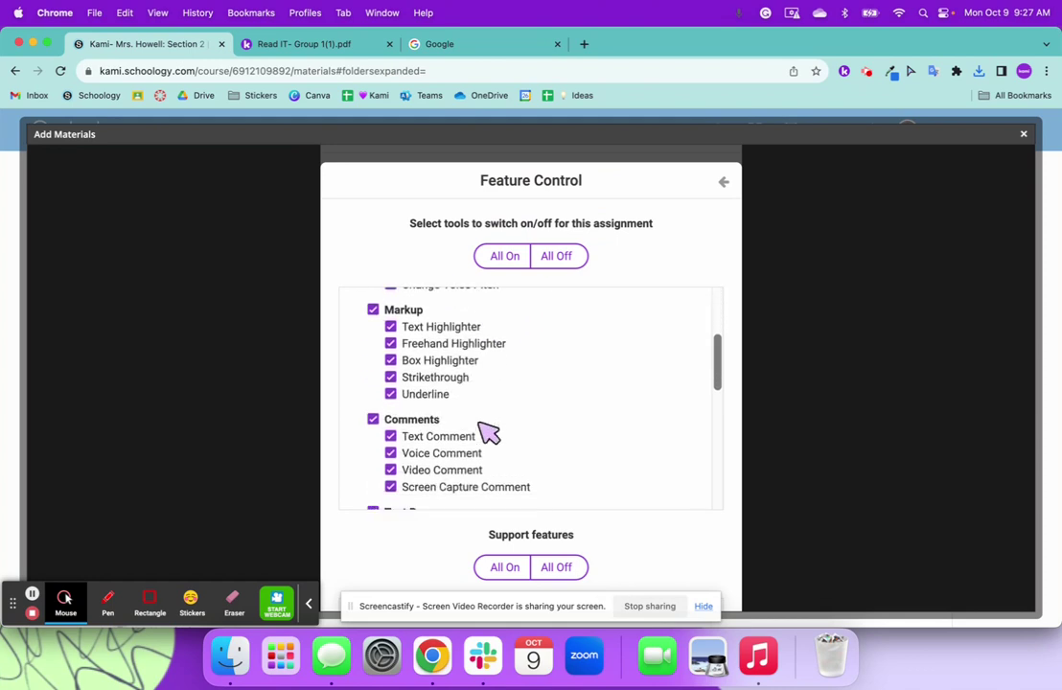
pyautogui.scroll(-5, 450, 523)
pyautogui.scroll(-5, 451, 523)
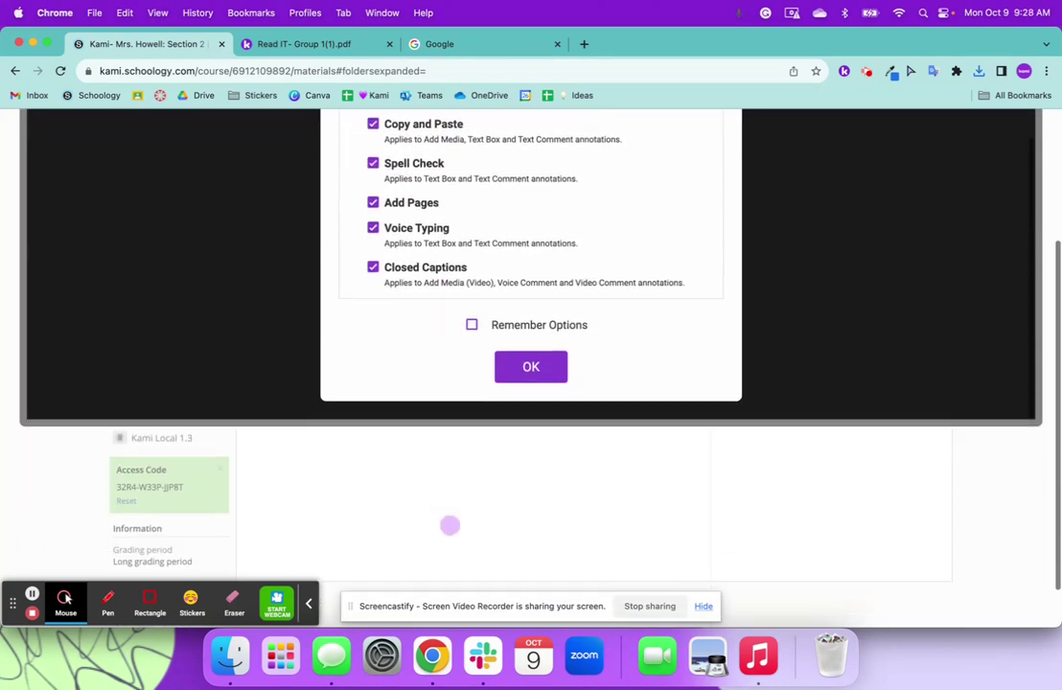
pyautogui.click(541, 374)
pyautogui.scroll(1, 540, 376)
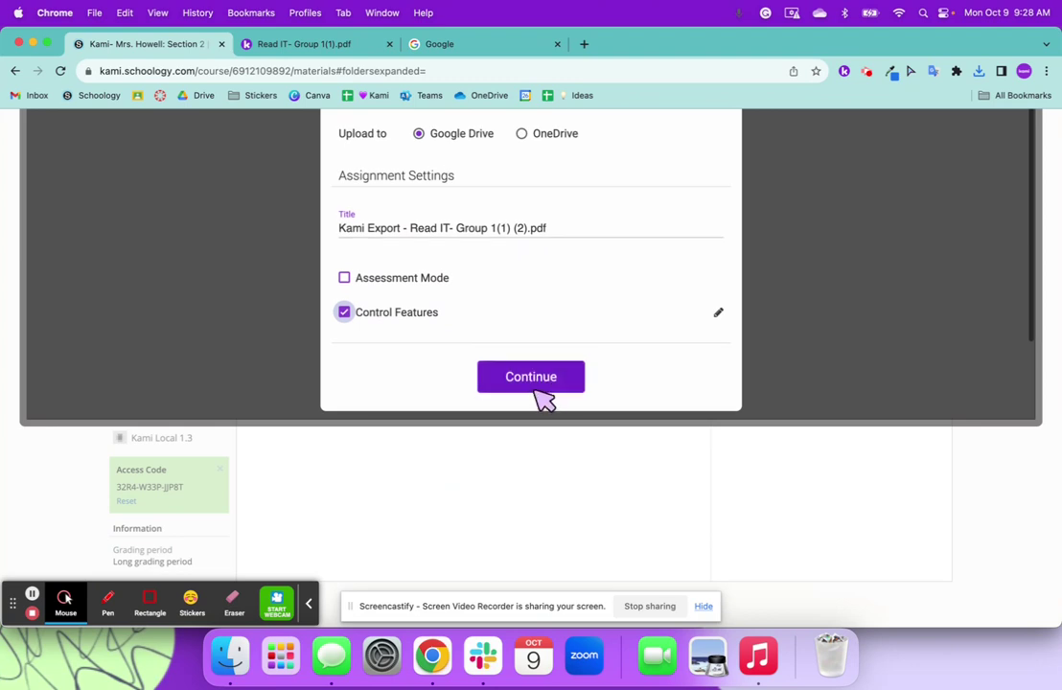
pyautogui.click(533, 386)
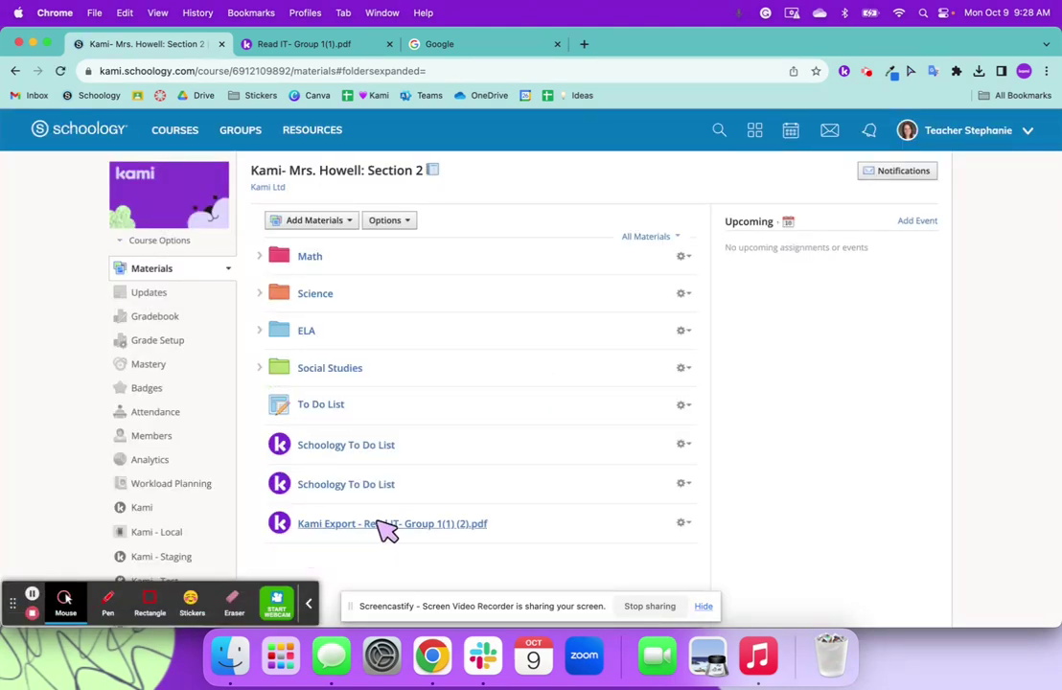
# Switch to the student's Chrome profile and log in to Schoology.
pyautogui.click(304, 12)
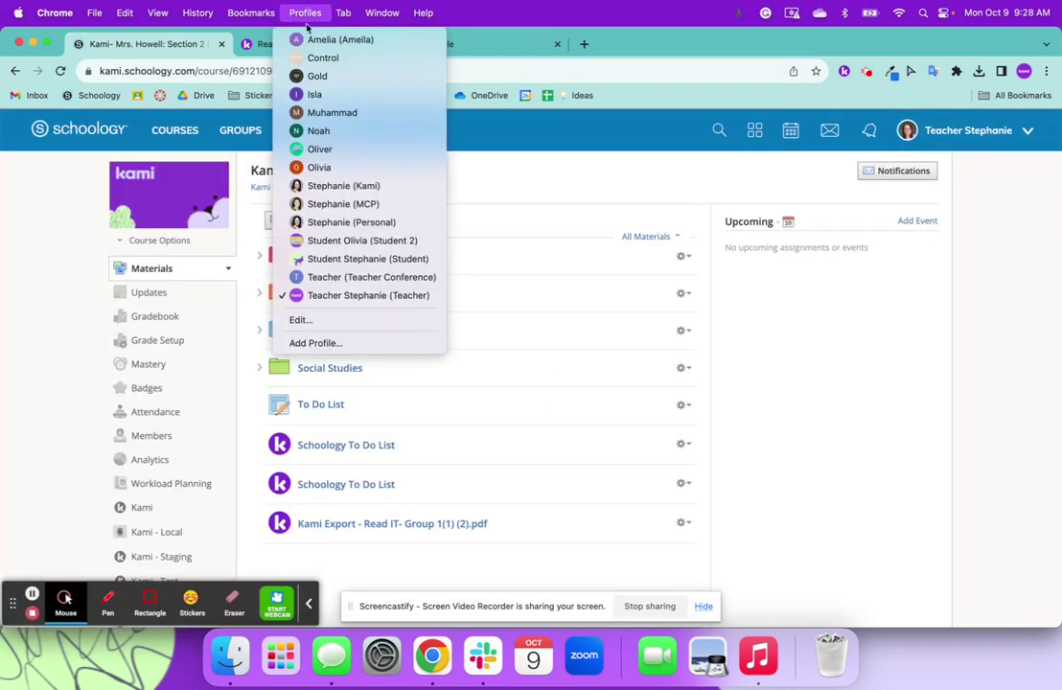
pyautogui.click(319, 243)
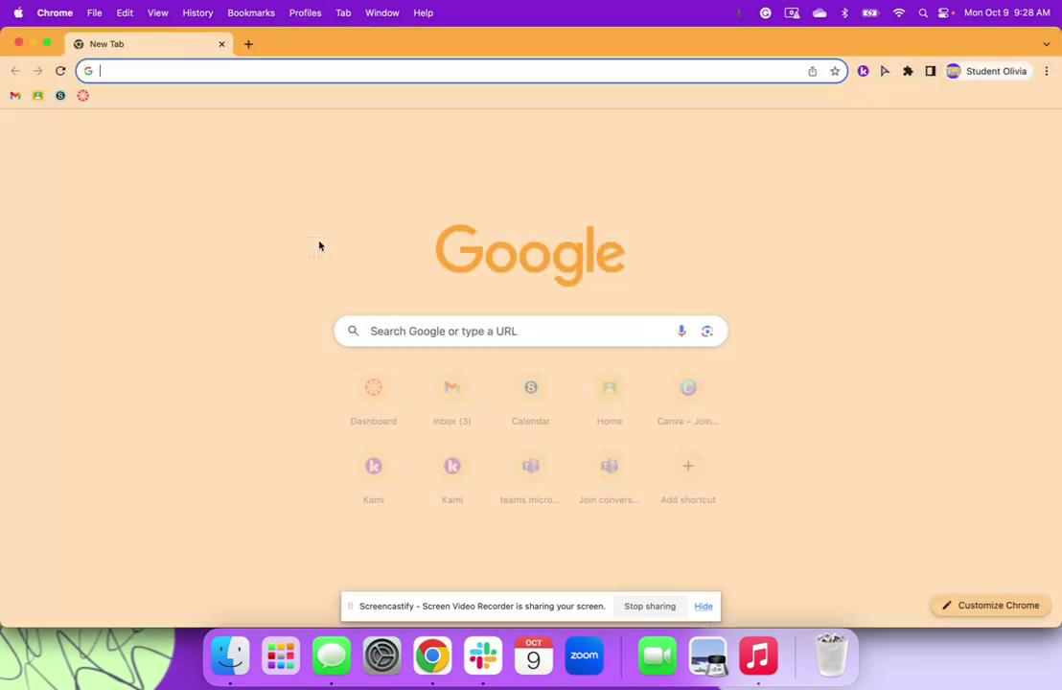
pyautogui.click(83, 96)
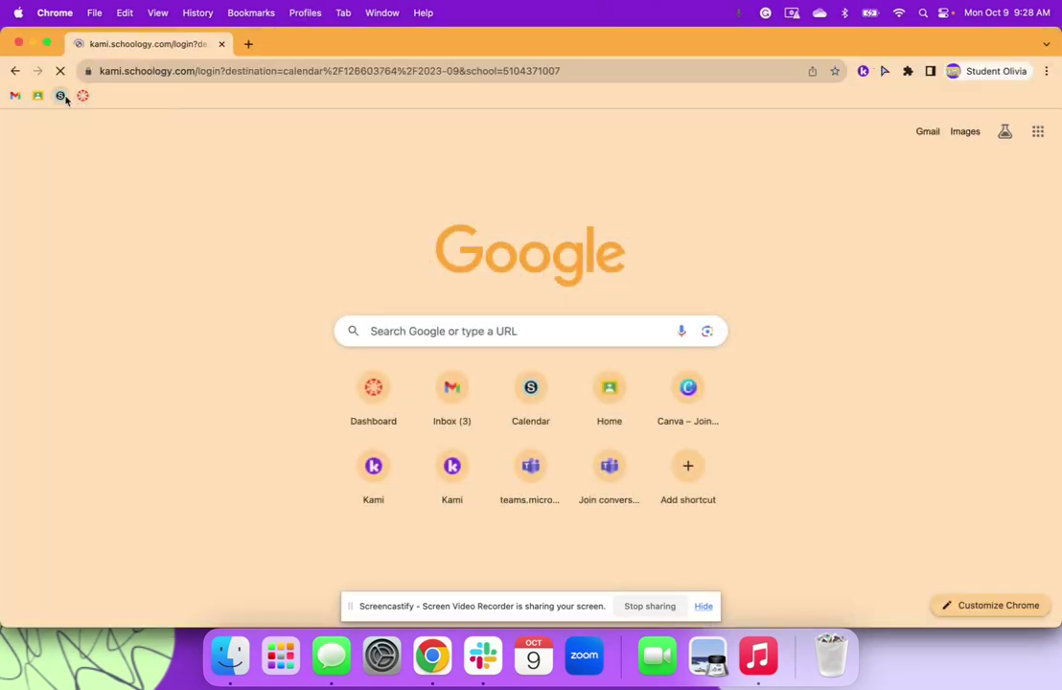
pyautogui.click(449, 357)
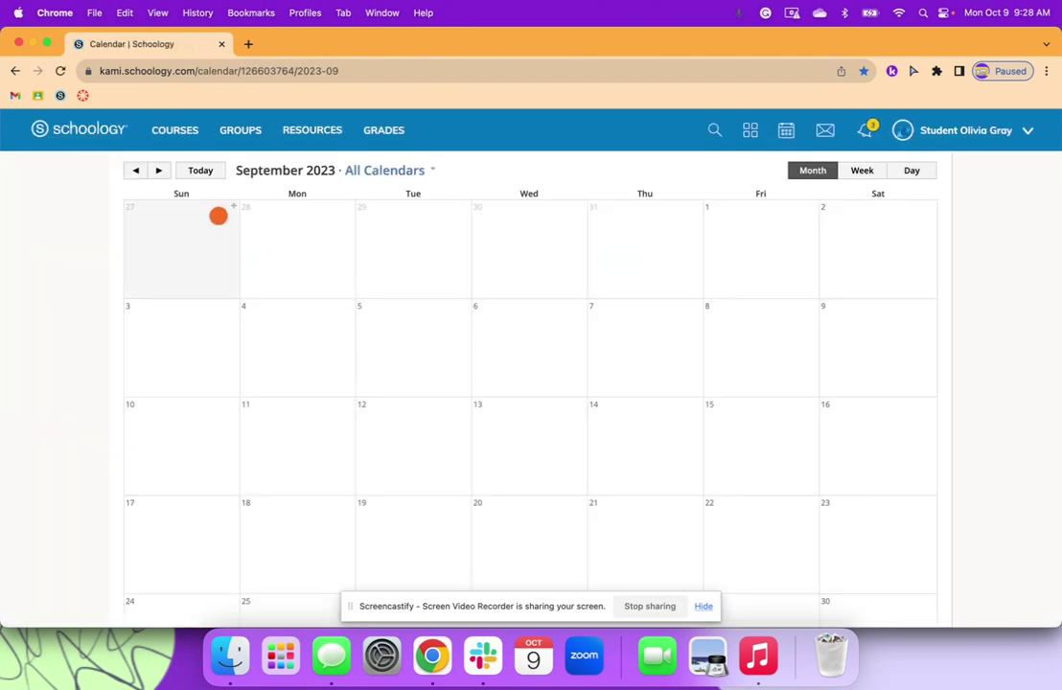
# Open the Kami Export Read IT assignment in the Kami- Mrs. Howell course.
pyautogui.click(178, 130)
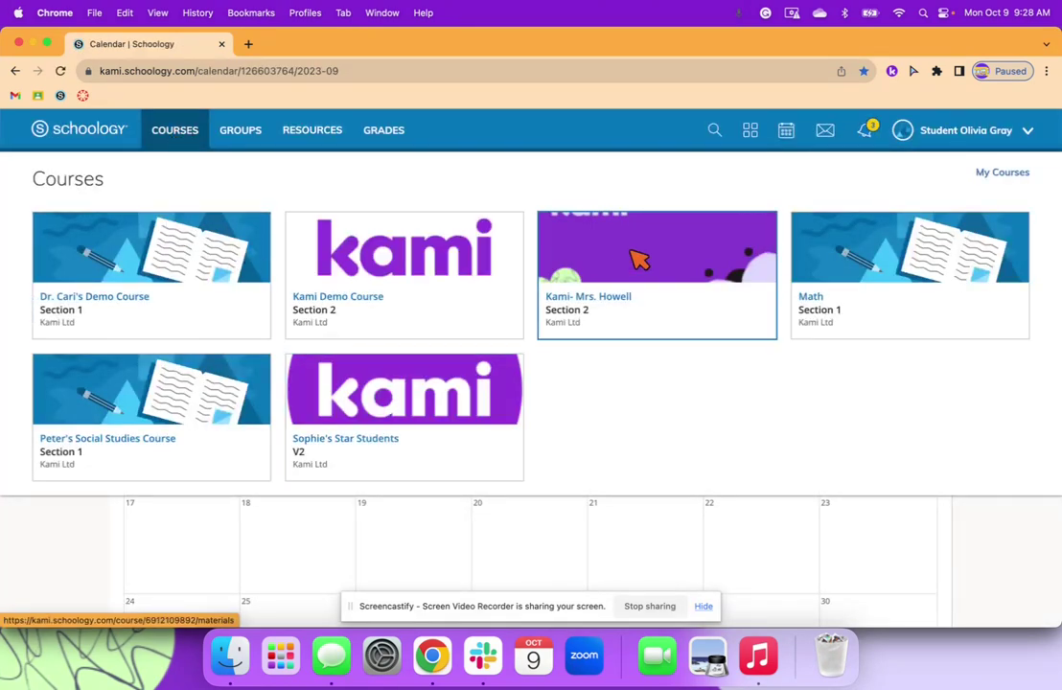
pyautogui.click(614, 302)
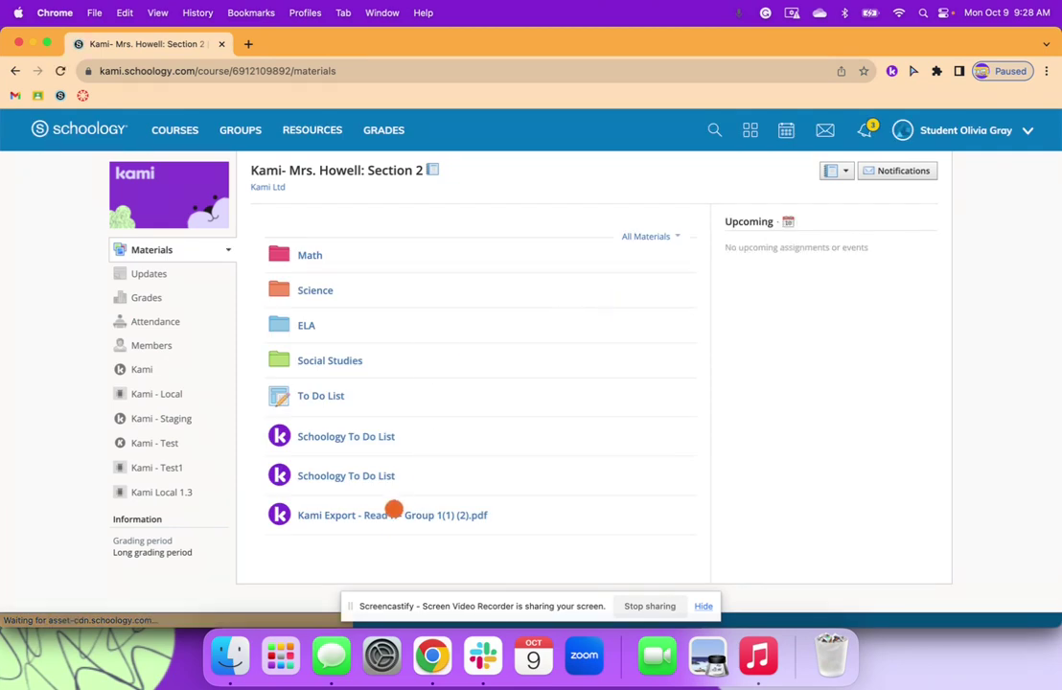
pyautogui.click(393, 517)
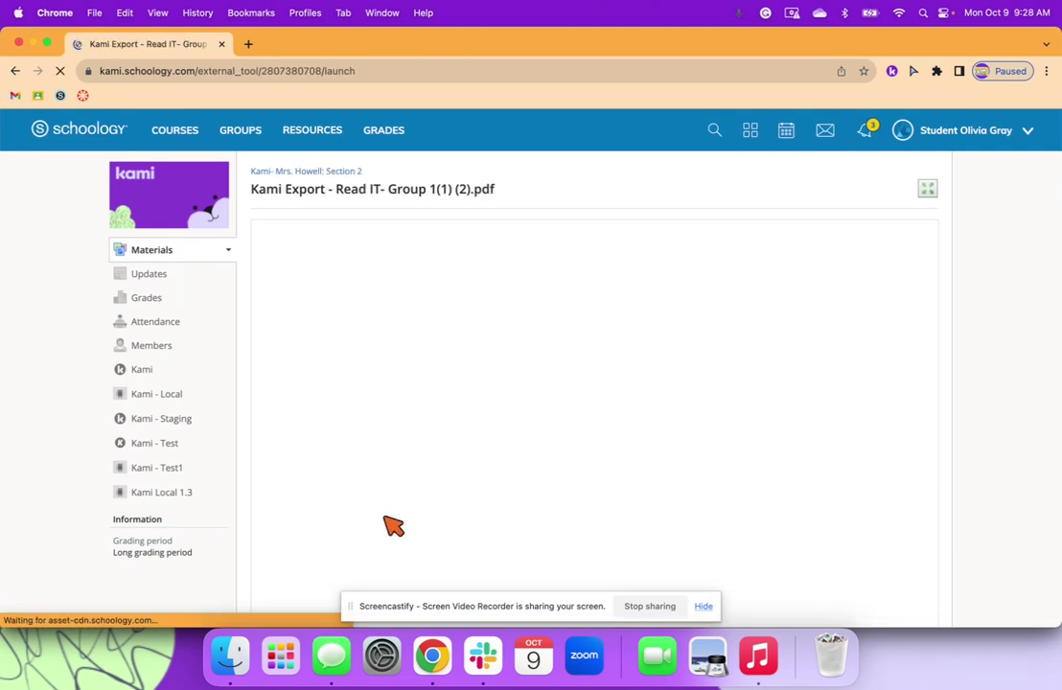
# Sign the student into Kami with Google, enter the password, allow access, and scroll the Read IT PDF.
pyautogui.click(590, 405)
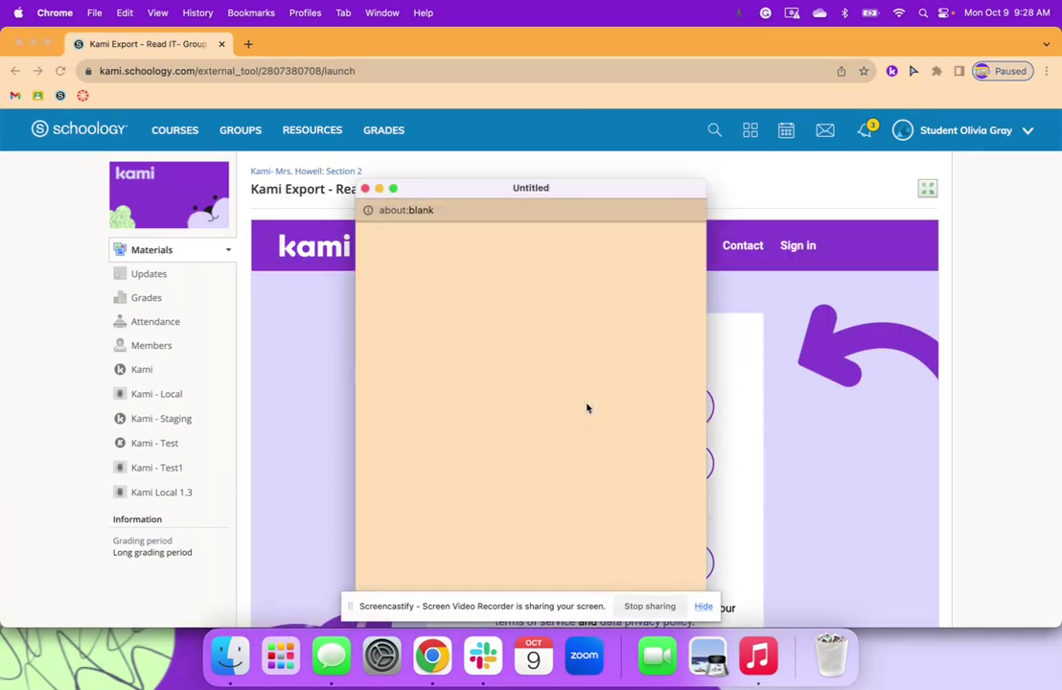
pyautogui.click(509, 410)
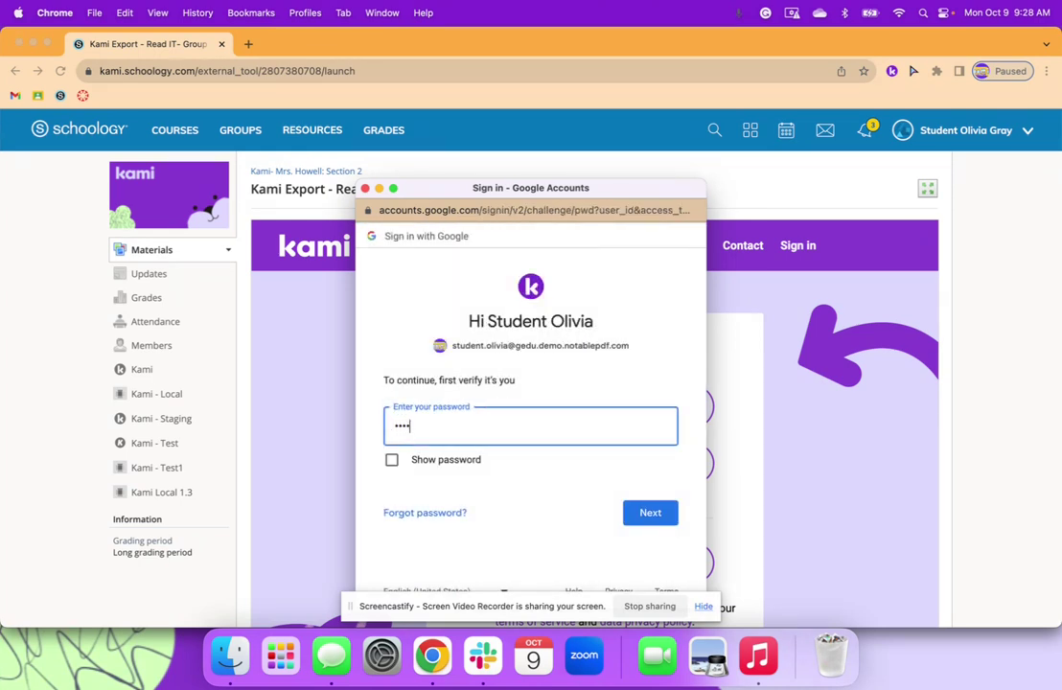
pyautogui.press('Return')
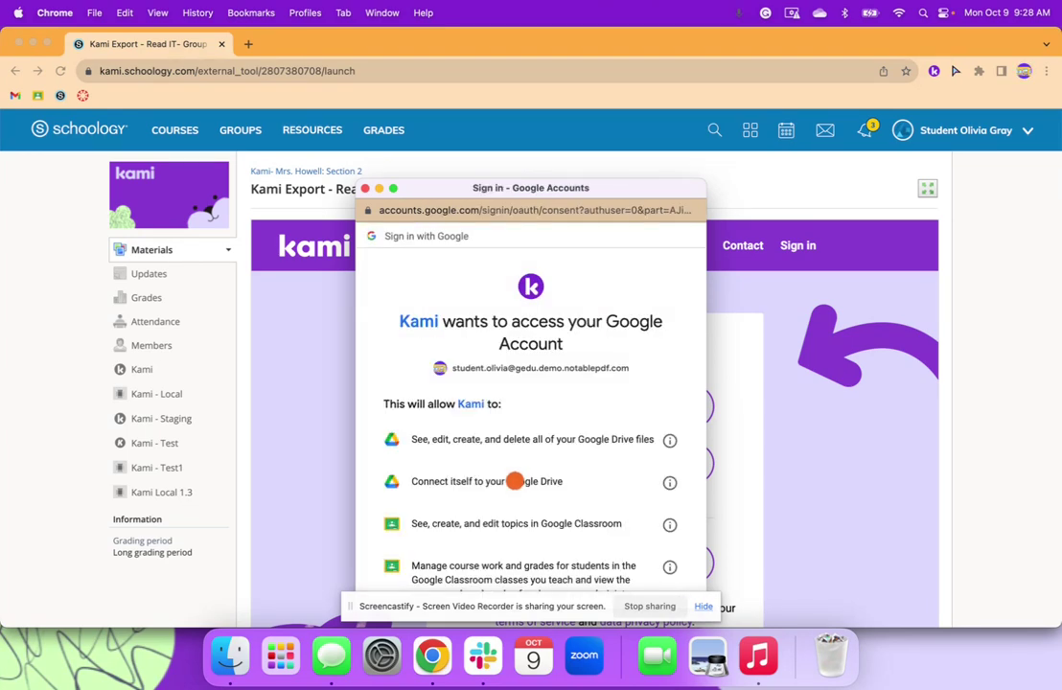
pyautogui.scroll(-5, 566, 508)
pyautogui.click(607, 527)
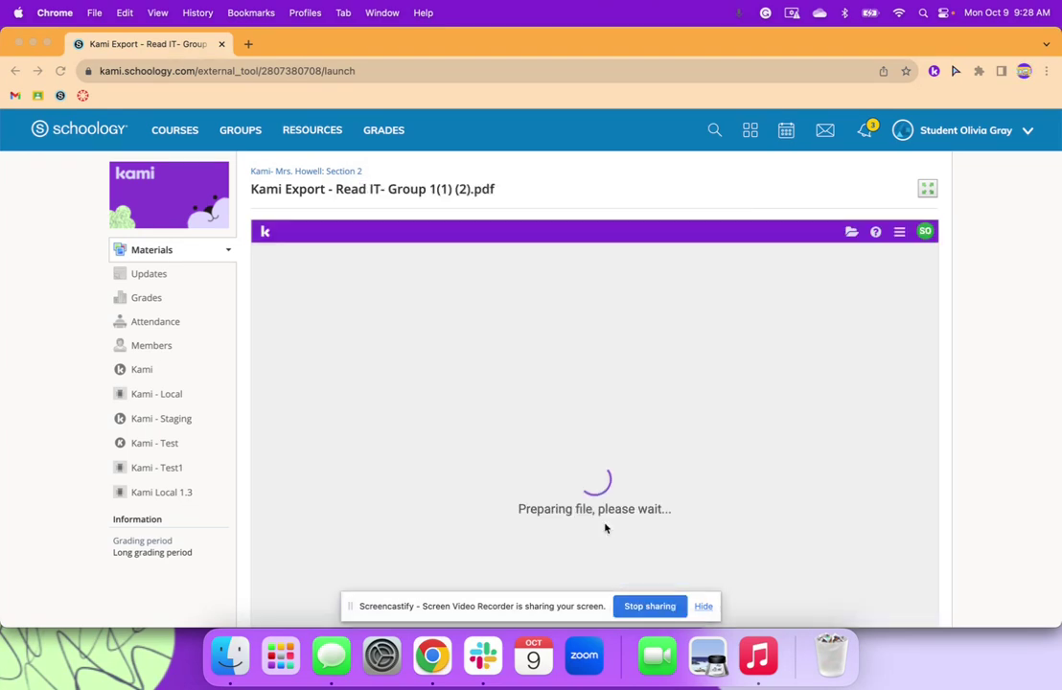
pyautogui.scroll(-3, 605, 527)
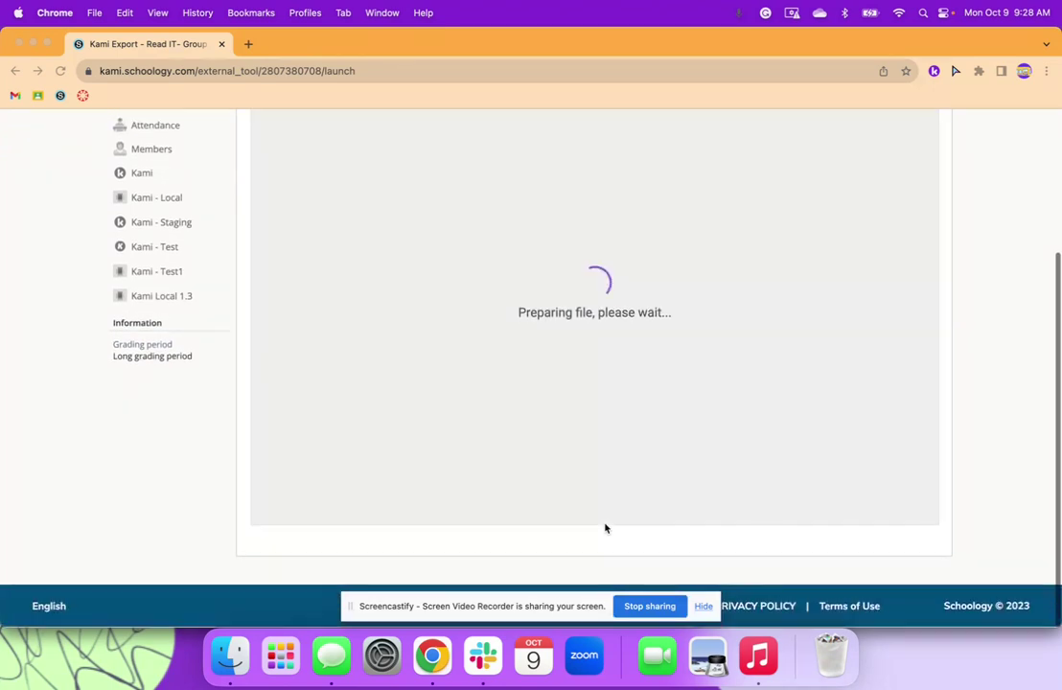
pyautogui.scroll(3, 605, 527)
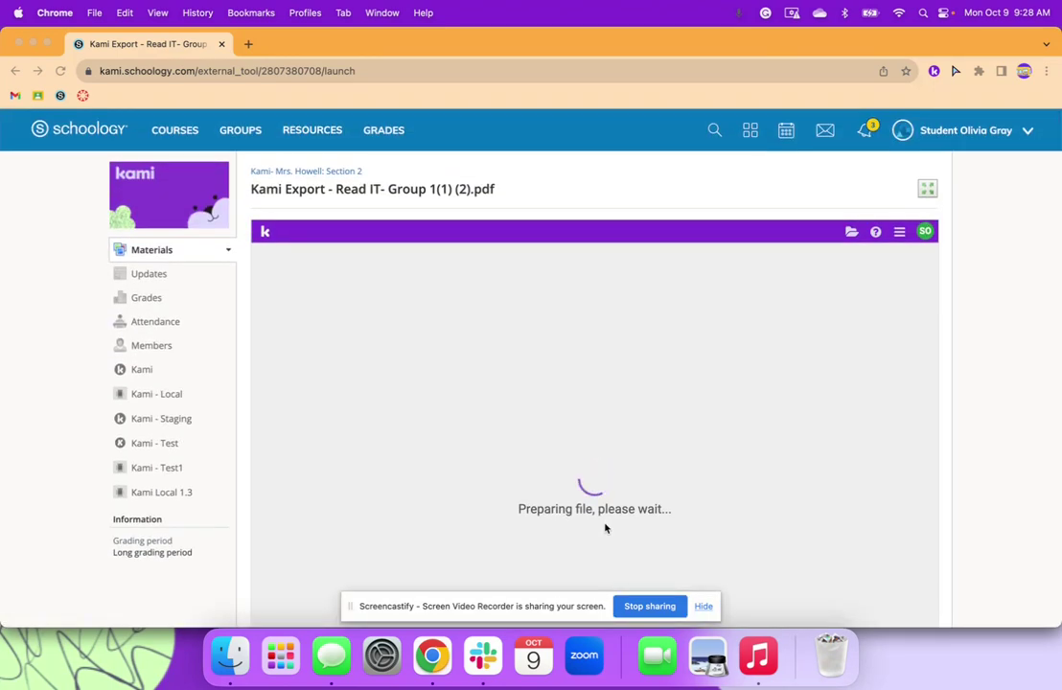
pyautogui.scroll(-2, 601, 529)
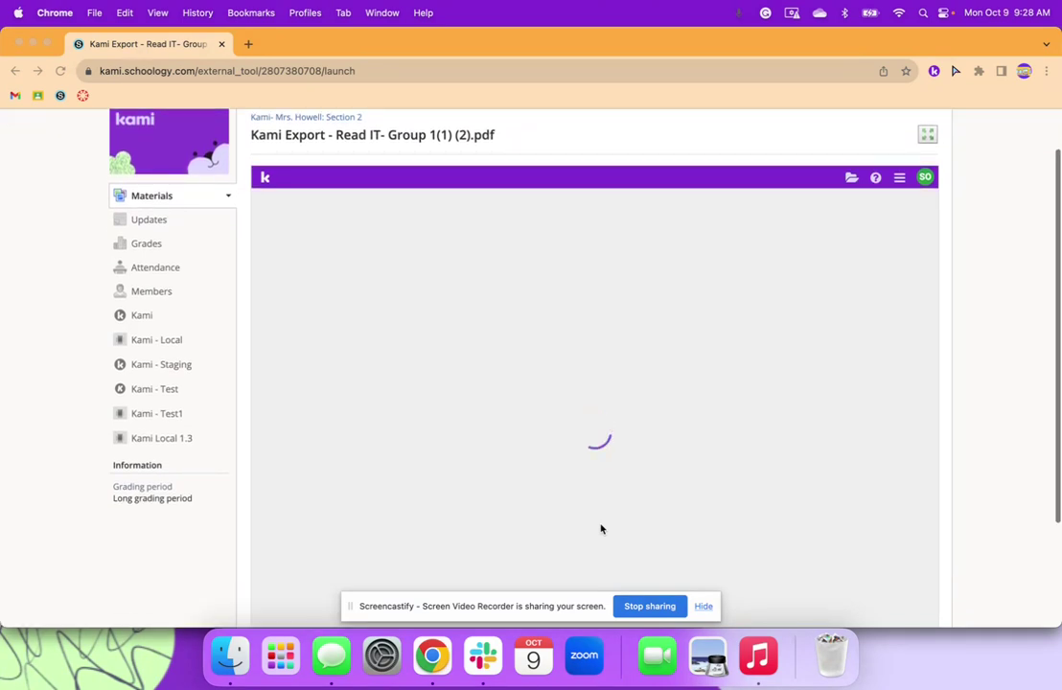
pyautogui.scroll(-2, 601, 528)
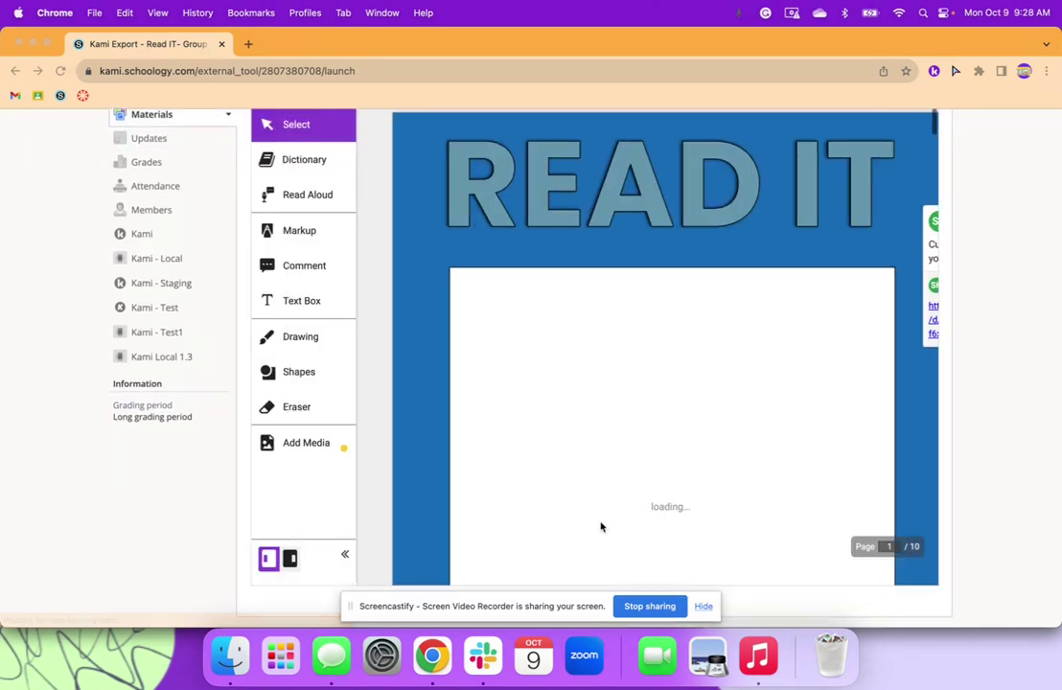
pyautogui.scroll(-3, 601, 527)
pyautogui.scroll(-3, 601, 528)
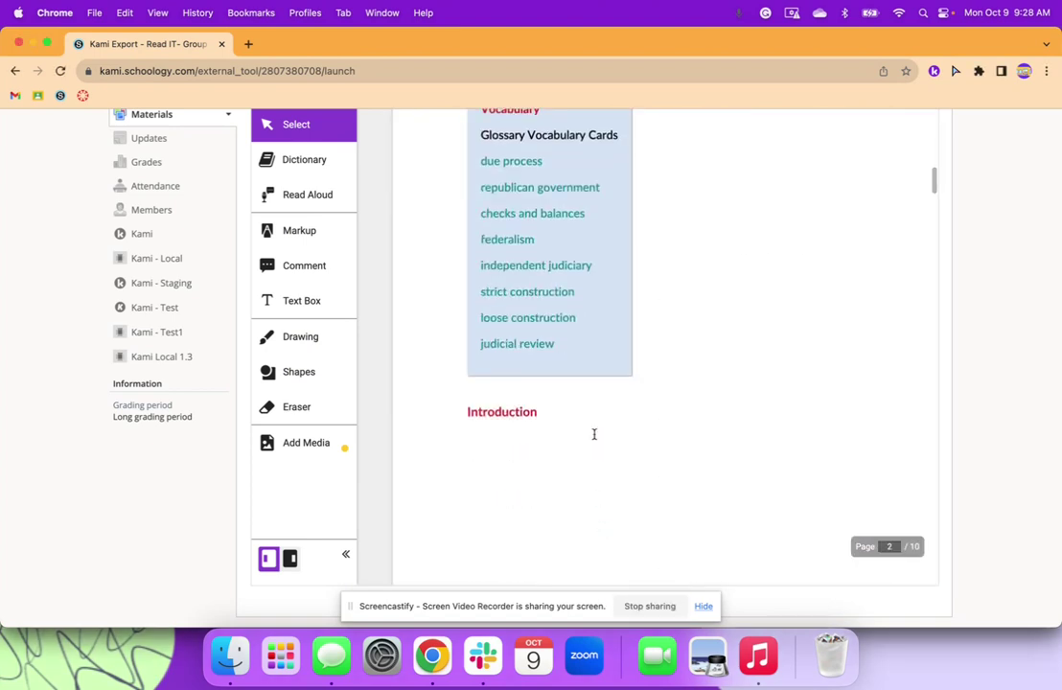
# Highlight the judicial review vocabulary entry in yellow with the freehand highlighter.
pyautogui.click(293, 229)
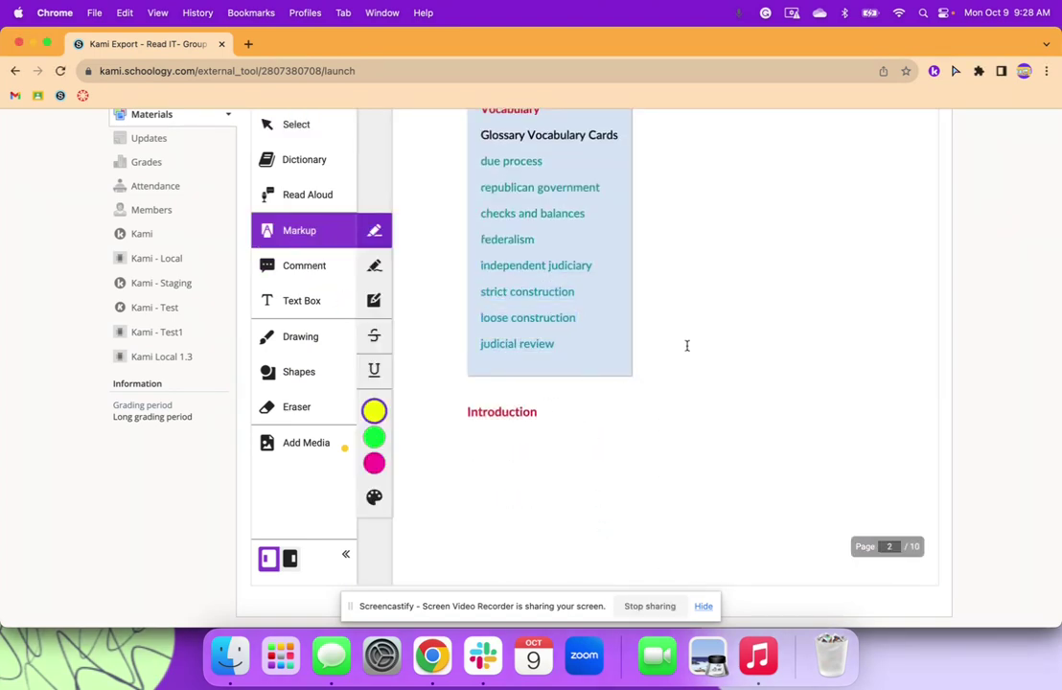
pyautogui.click(376, 267)
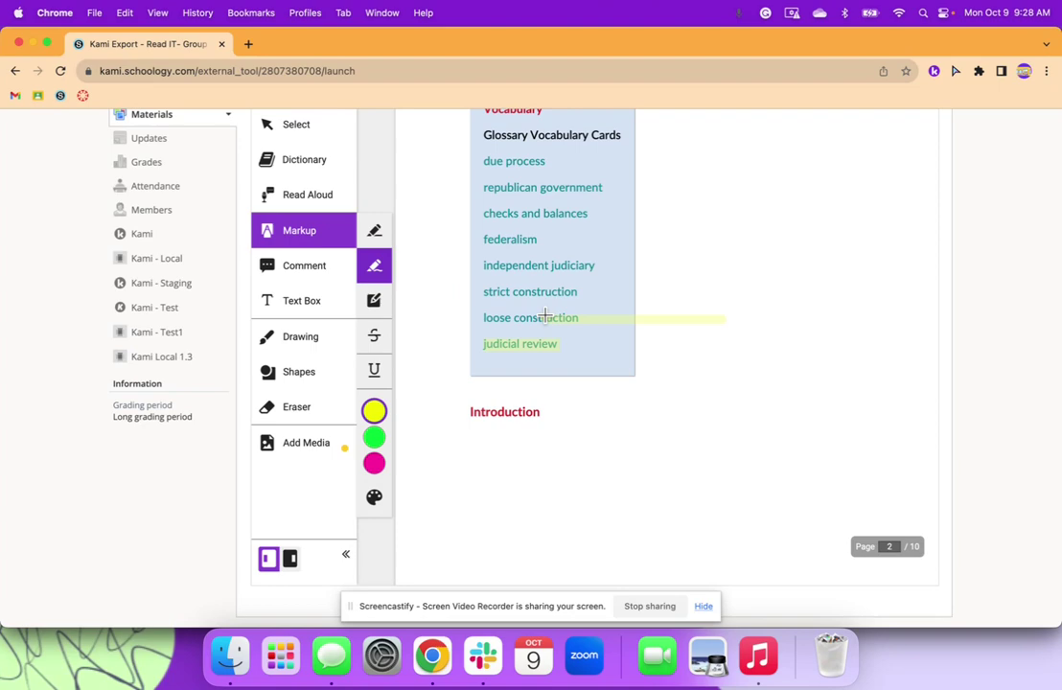
pyautogui.moveTo(516, 274); pyautogui.dragTo(845, 322)
pyautogui.scroll(-20, 852, 473)
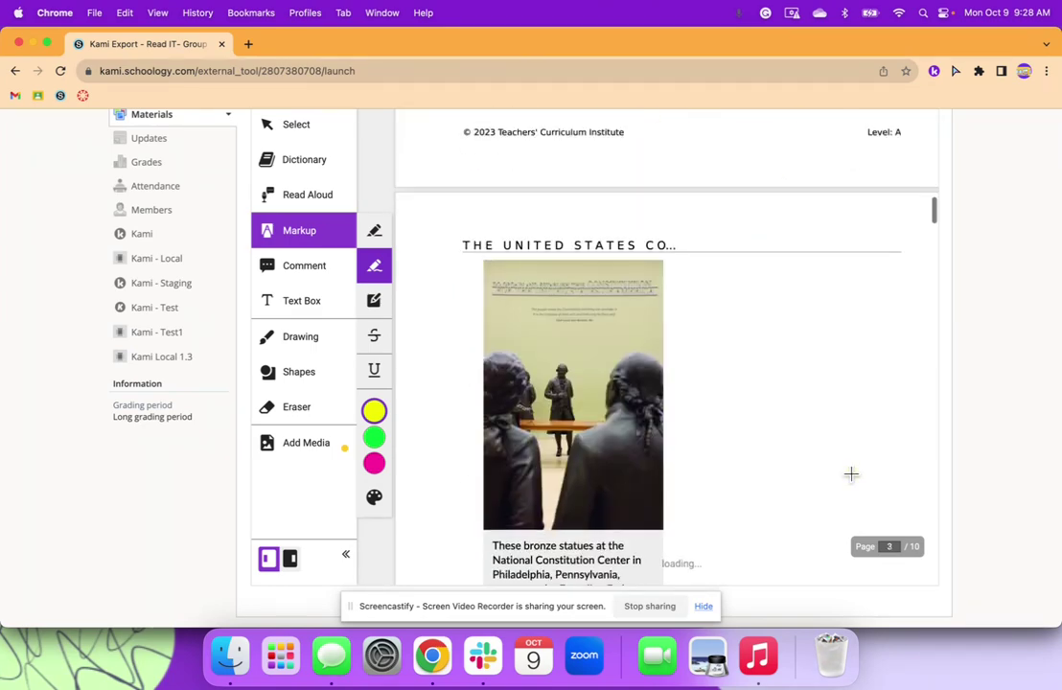
pyautogui.scroll(-5, 756, 388)
pyautogui.moveTo(688, 422); pyautogui.dragTo(651, 381)
# Look up the dictionary definition of the word Constitution.
pyautogui.click(322, 165)
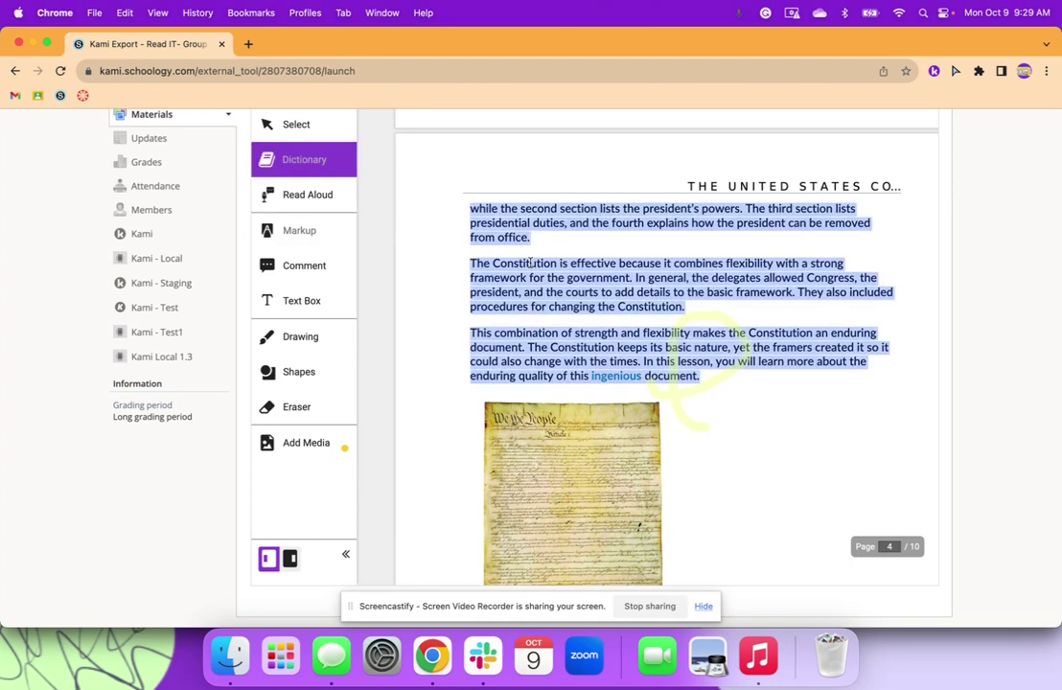
pyautogui.click(650, 307)
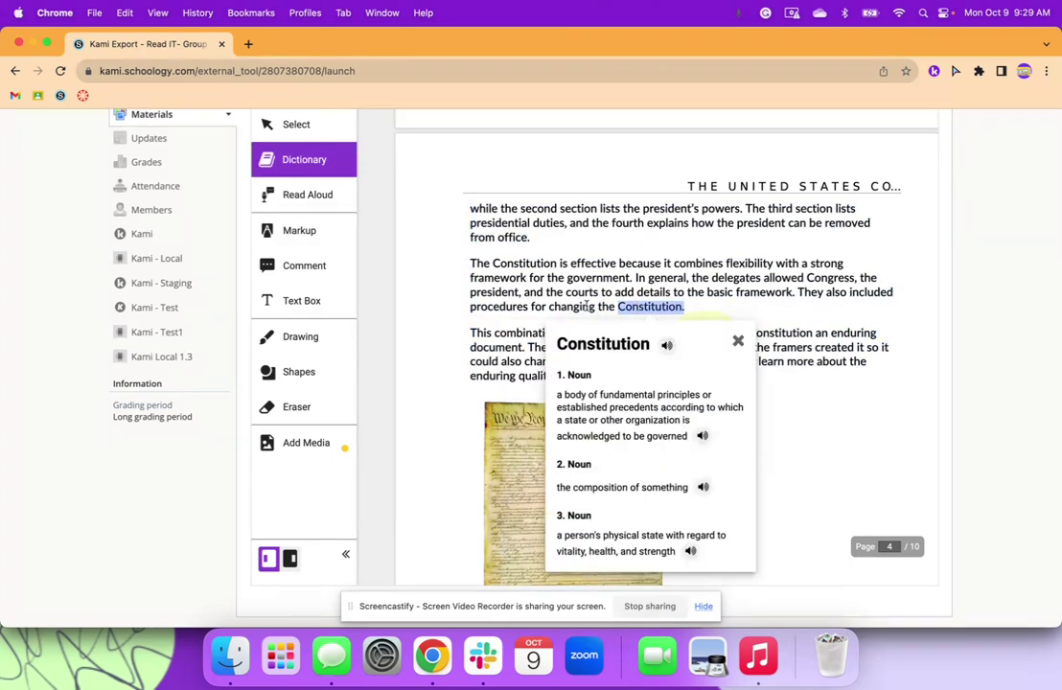
pyautogui.scroll(1, 316, 170)
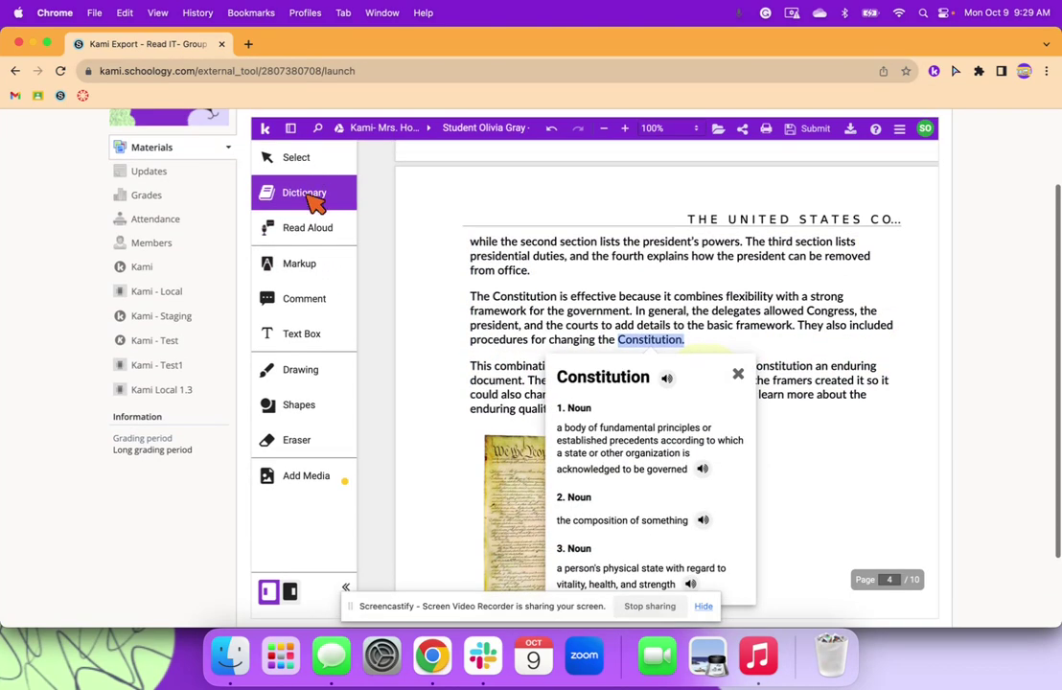
# Play the presidential duties line with Read Aloud, then pause it.
pyautogui.tripleClick(478, 252)
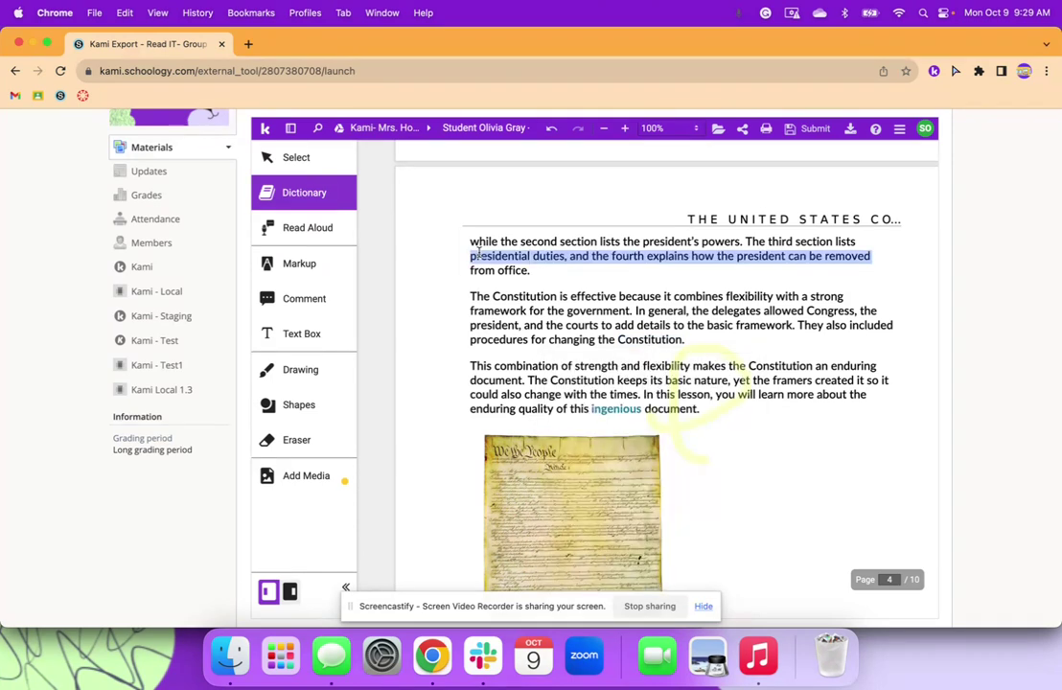
pyautogui.click(307, 228)
pyautogui.click(376, 341)
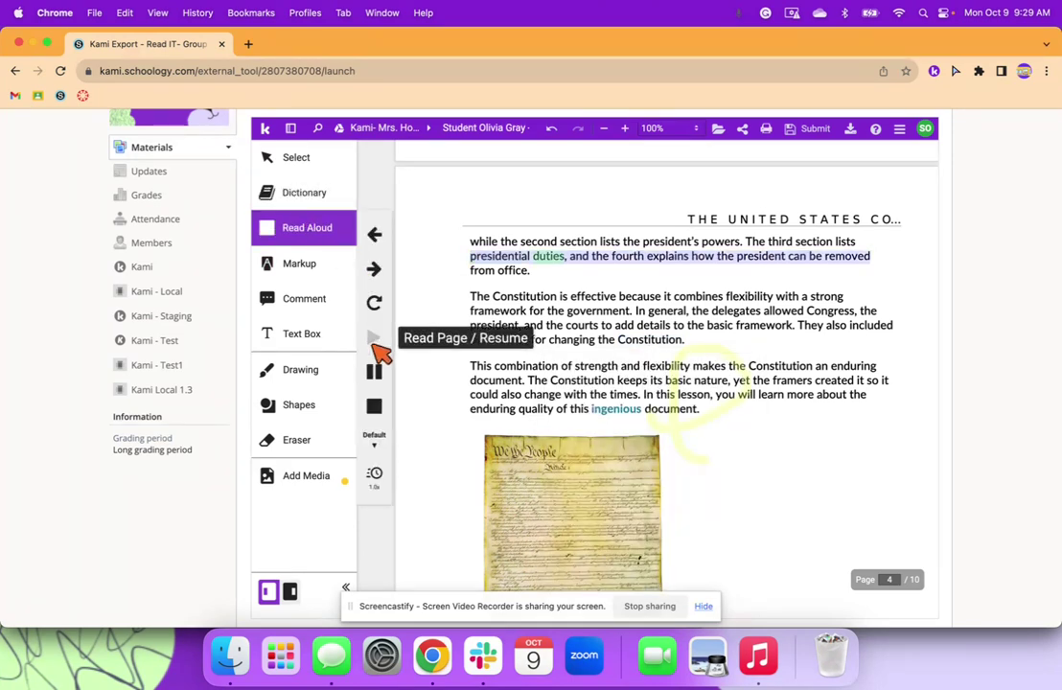
pyautogui.click(375, 373)
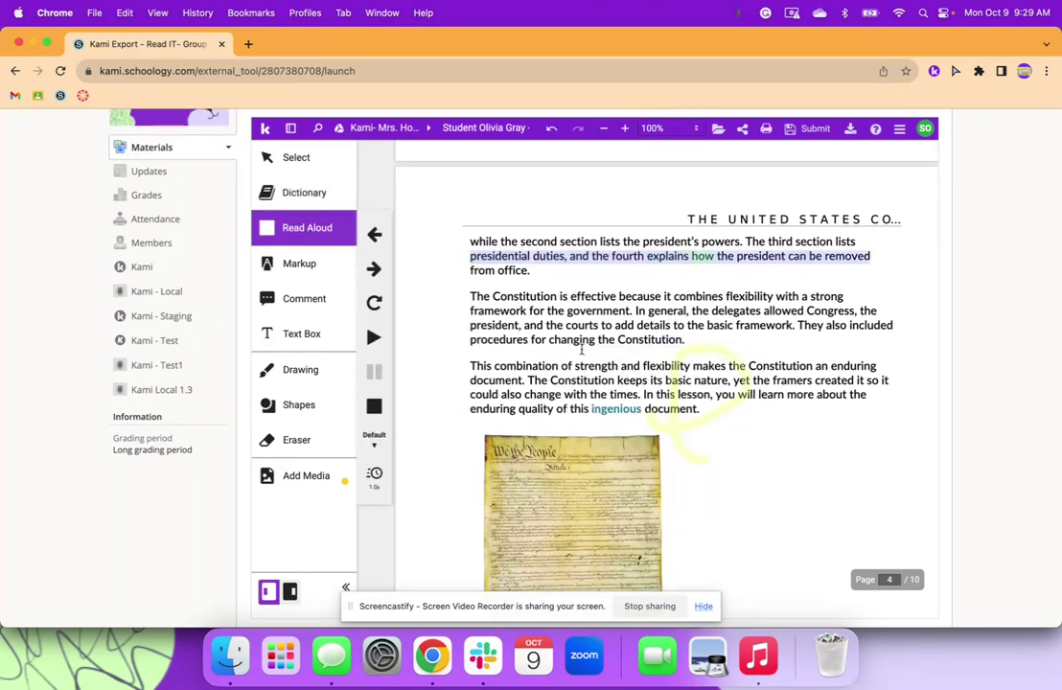
pyautogui.scroll(-20, 640, 377)
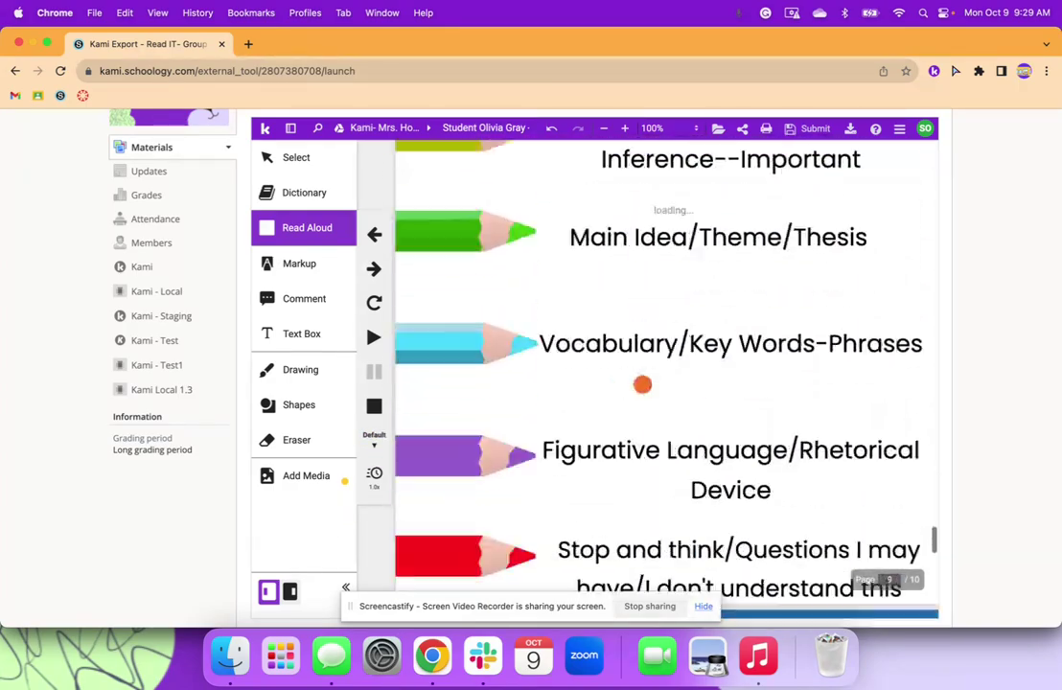
pyautogui.scroll(-10, 642, 385)
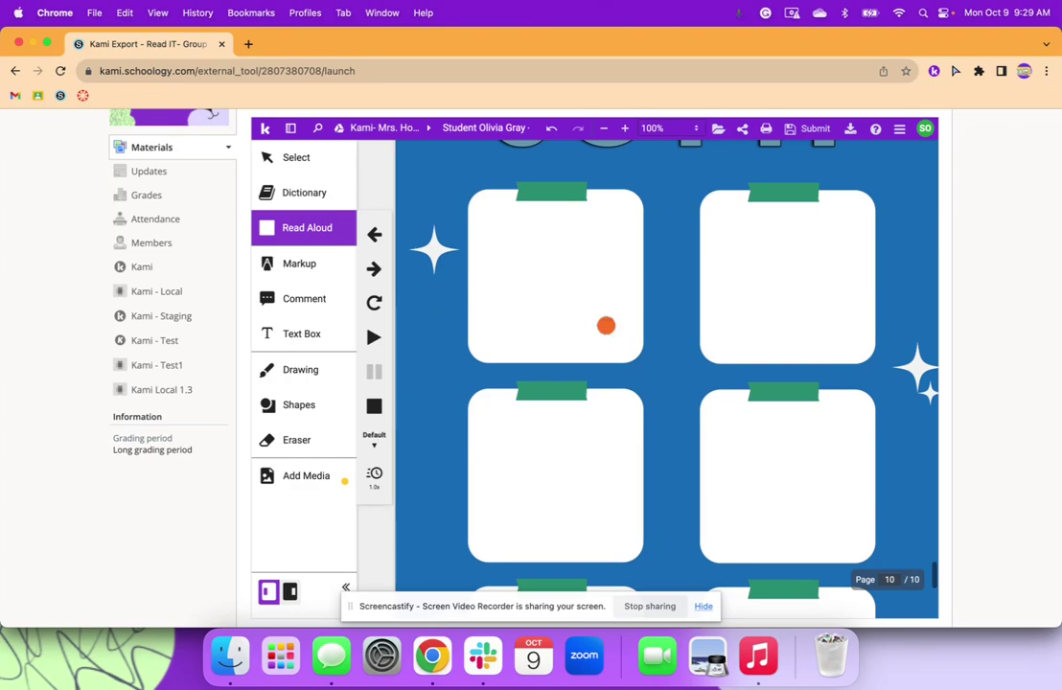
pyautogui.scroll(15, 676, 432)
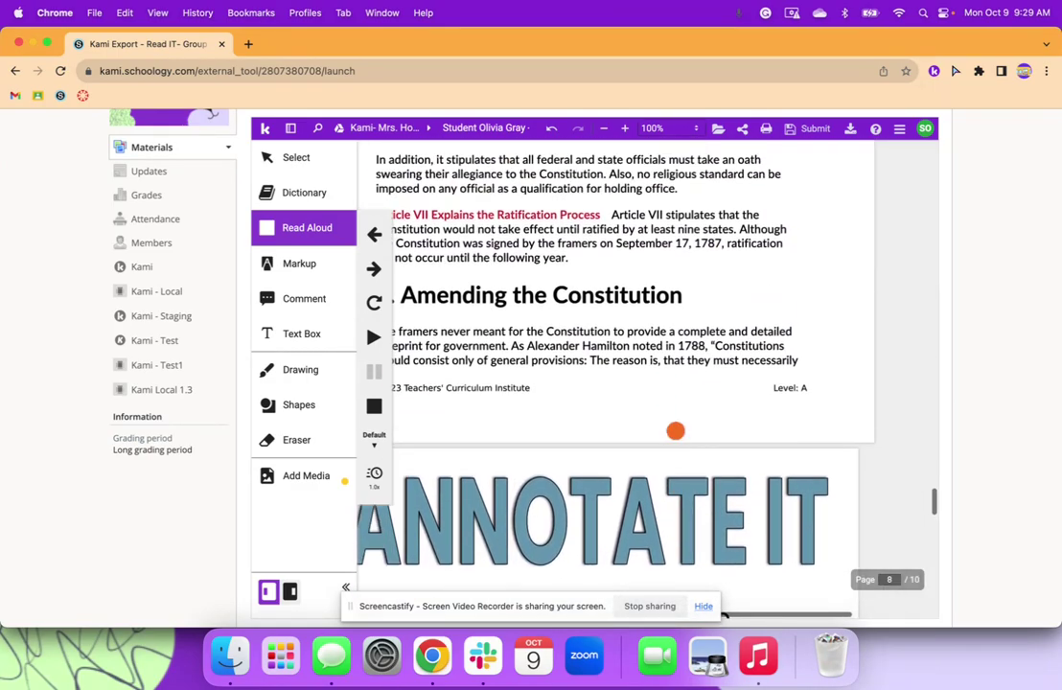
pyautogui.scroll(20, 676, 432)
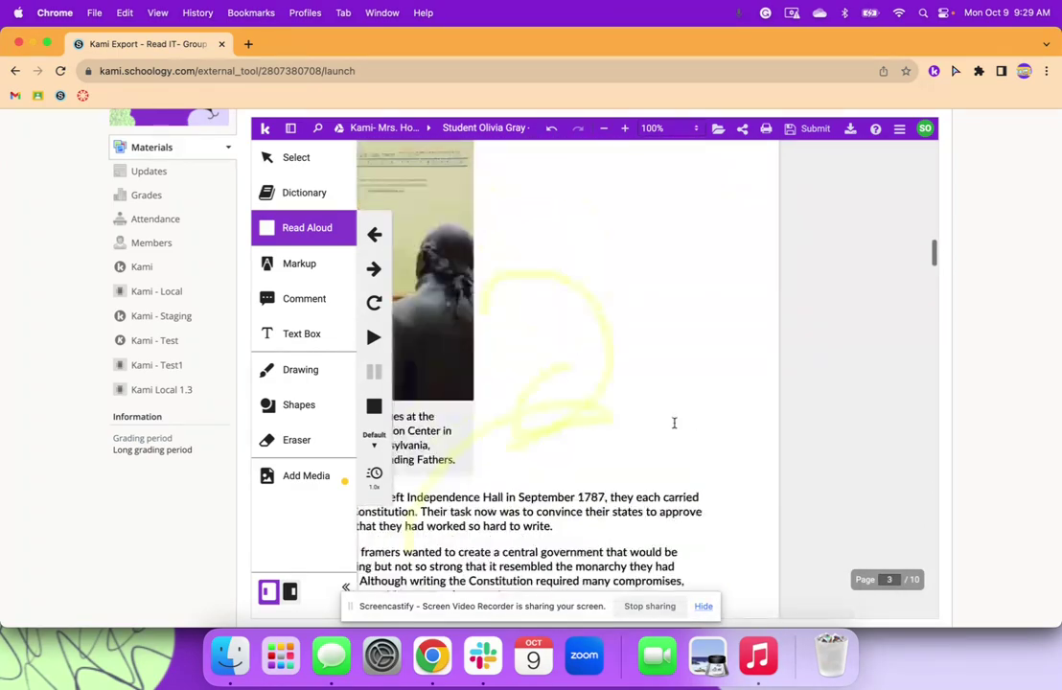
pyautogui.scroll(3, 676, 432)
pyautogui.click(803, 269)
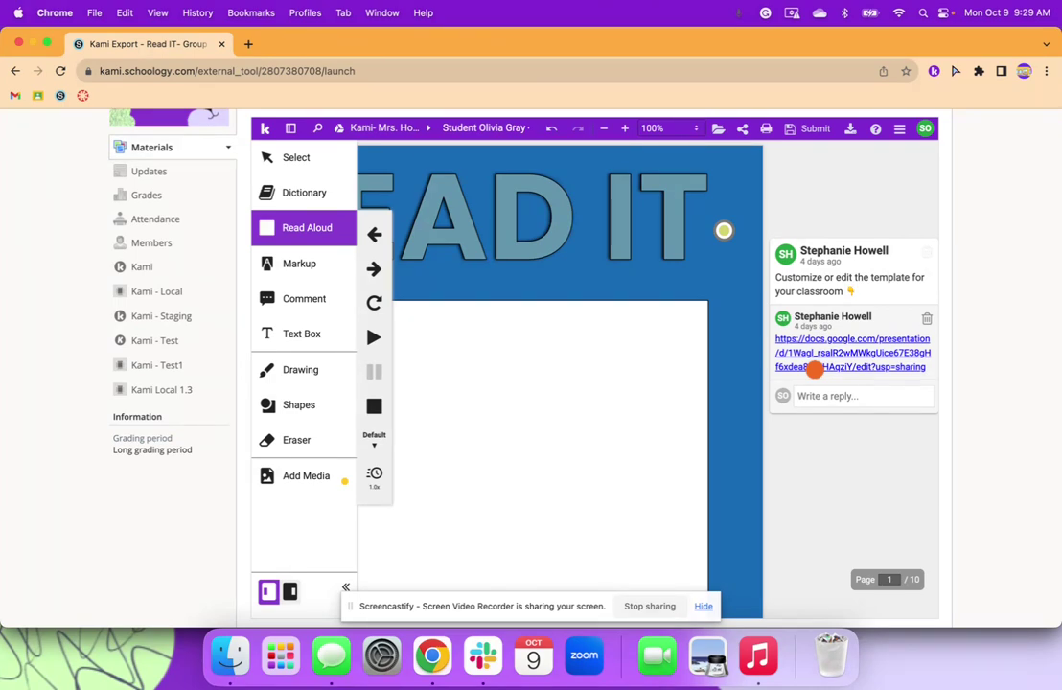
pyautogui.click(615, 400)
pyautogui.scroll(-10, 607, 395)
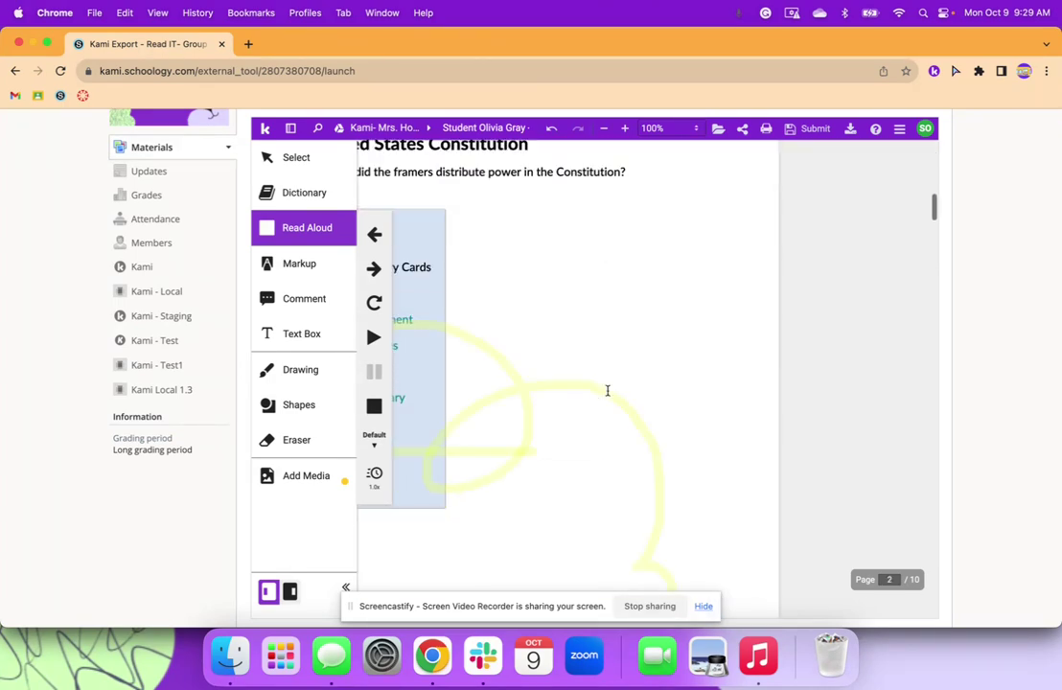
pyautogui.scroll(-10, 609, 395)
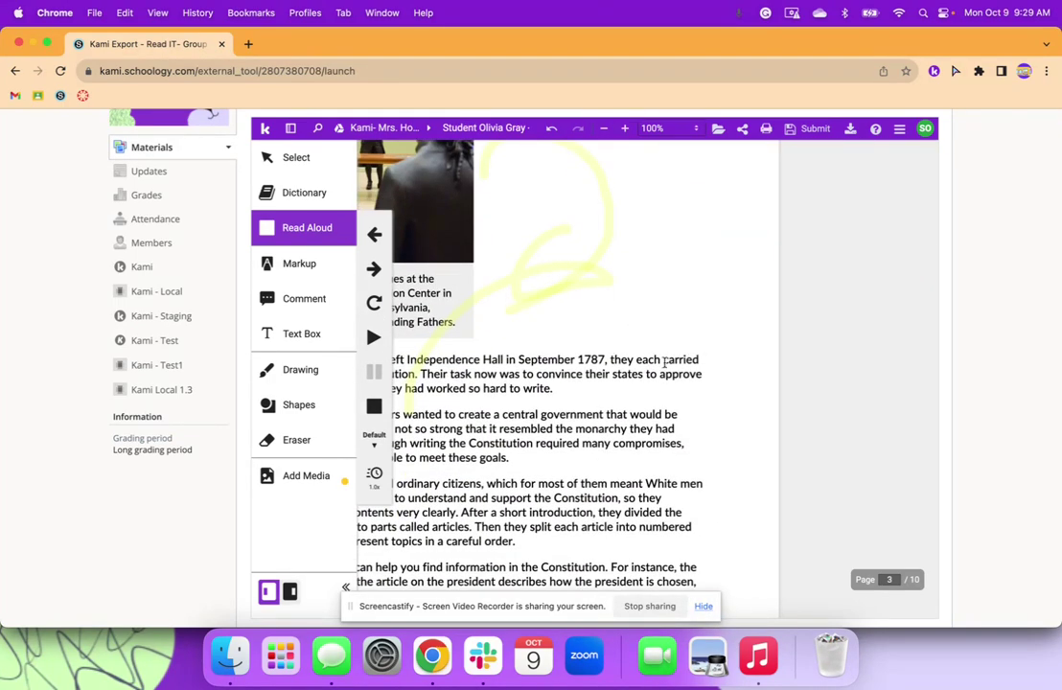
pyautogui.scroll(-15, 713, 407)
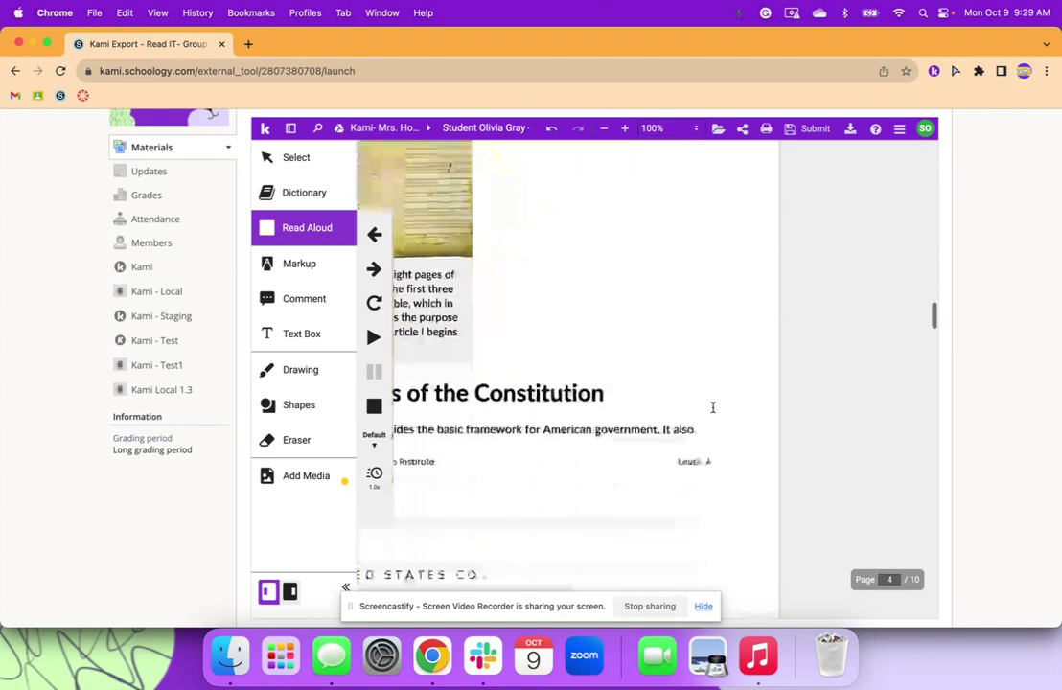
pyautogui.scroll(20, 712, 407)
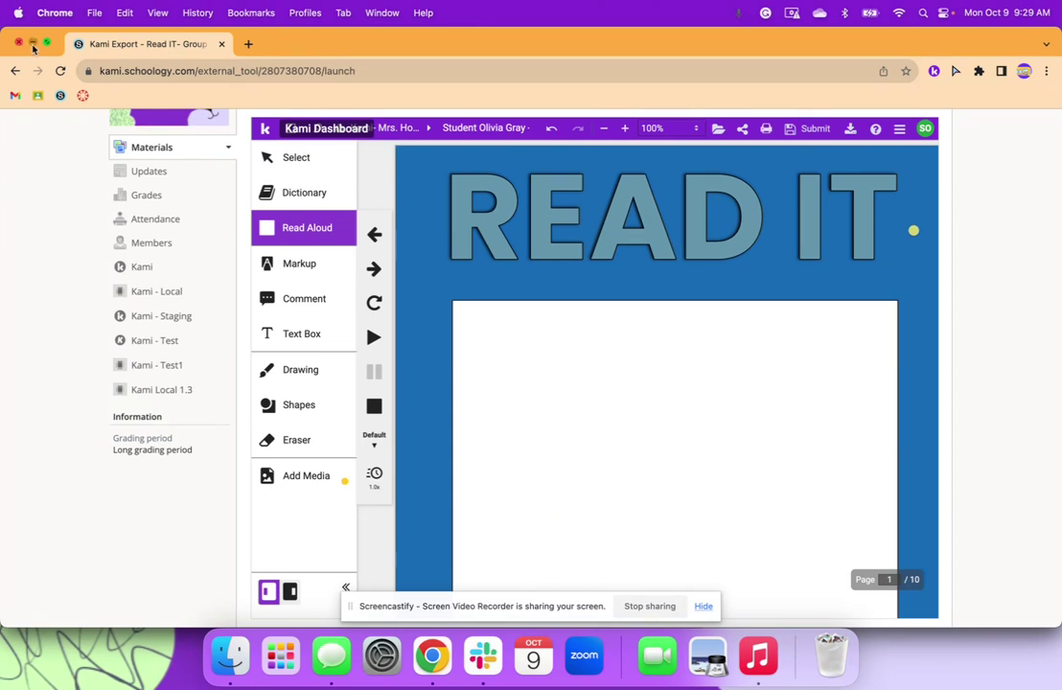
# Back in the teacher's window, open the Kami Export Read IT assignment in Class View.
pyautogui.click(32, 44)
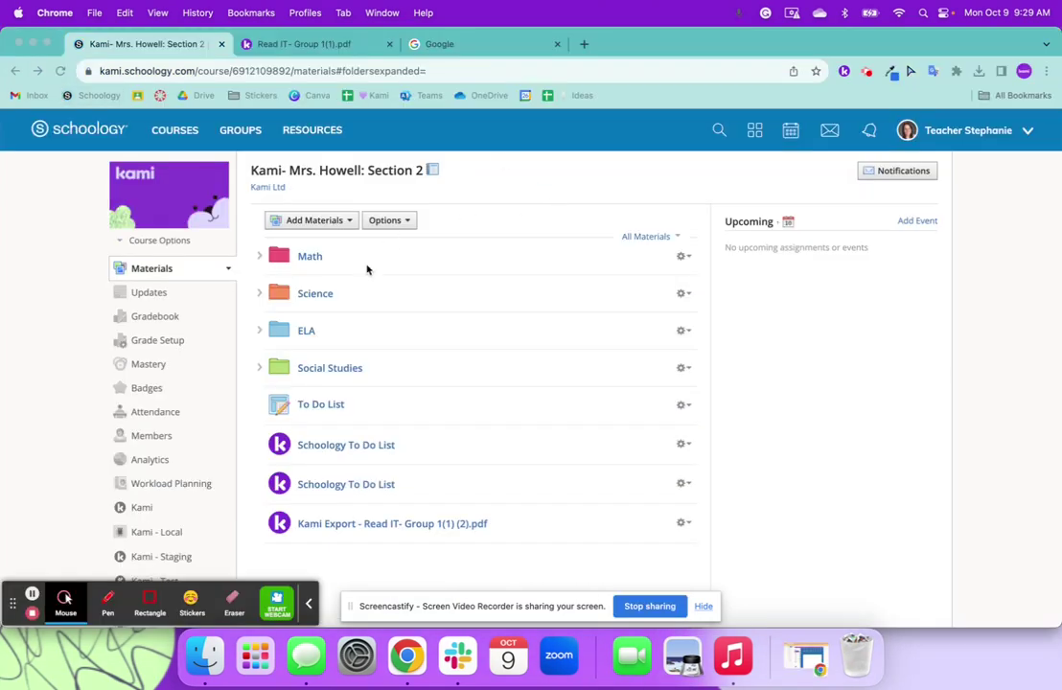
pyautogui.click(365, 539)
pyautogui.click(363, 525)
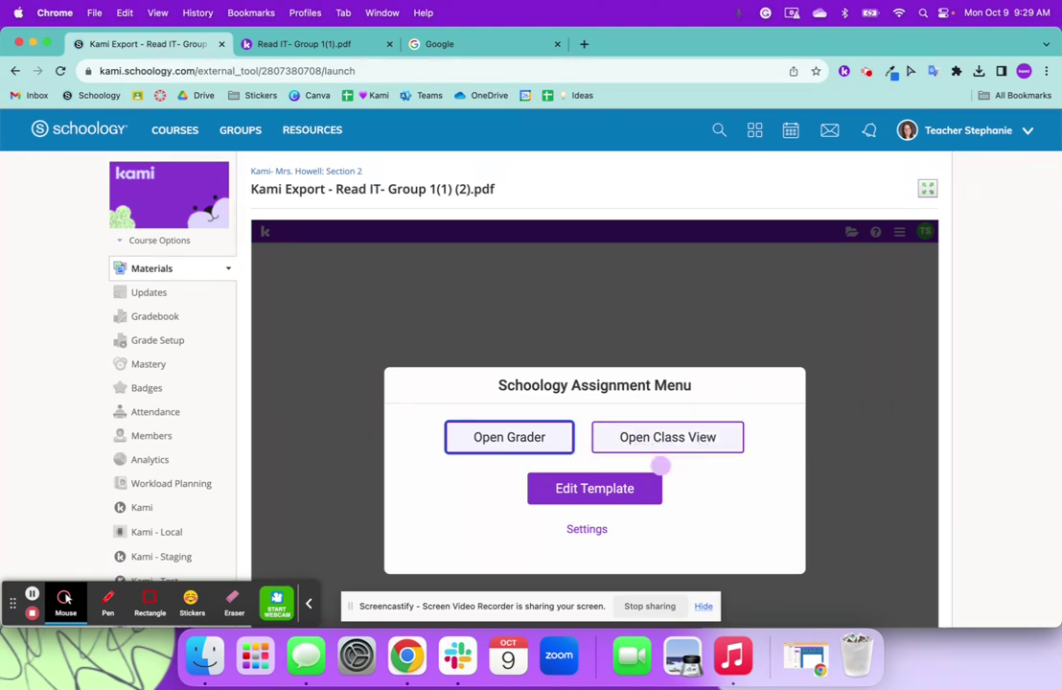
pyautogui.click(678, 447)
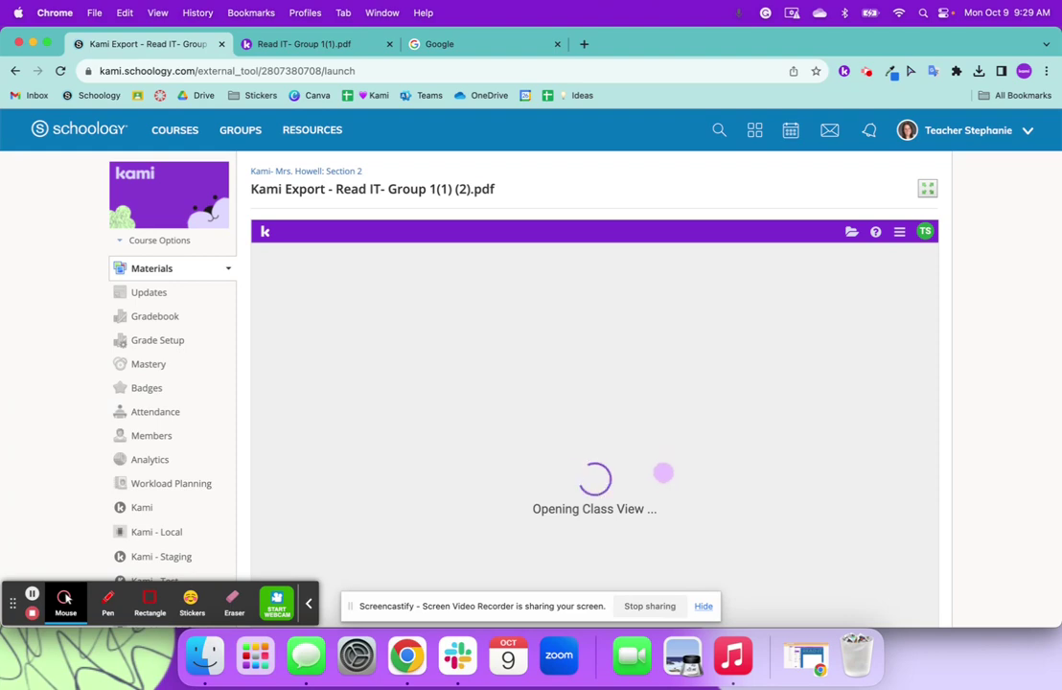
# In a student profile window, log in to Schoology and open the Read IT assignment in Kami Section 2.
pyautogui.click(305, 12)
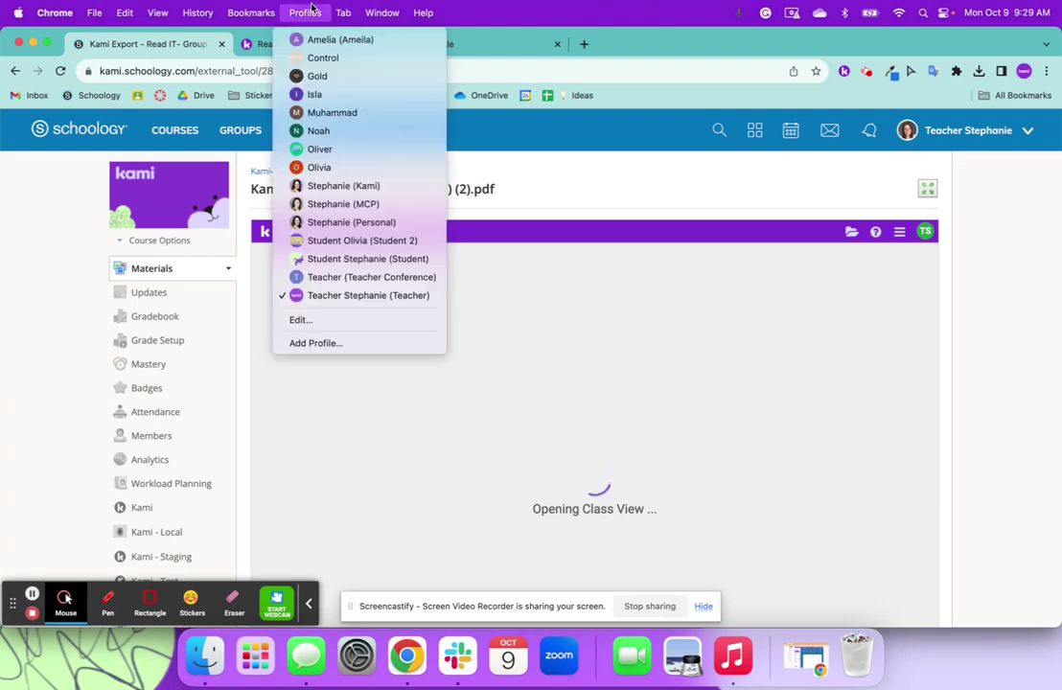
pyautogui.click(357, 259)
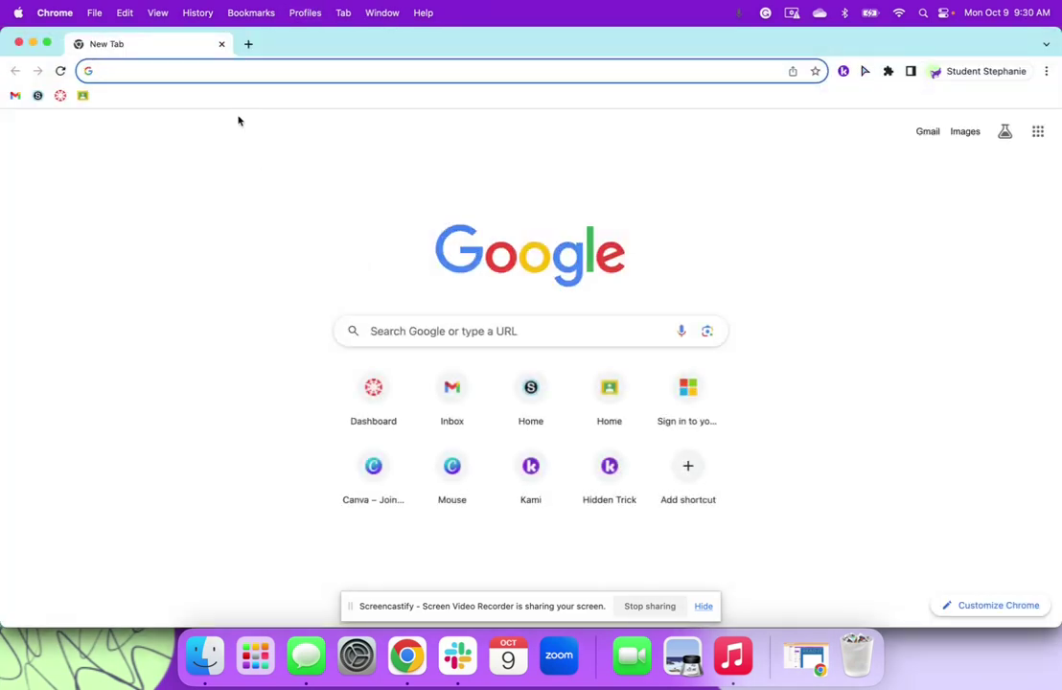
pyautogui.click(38, 96)
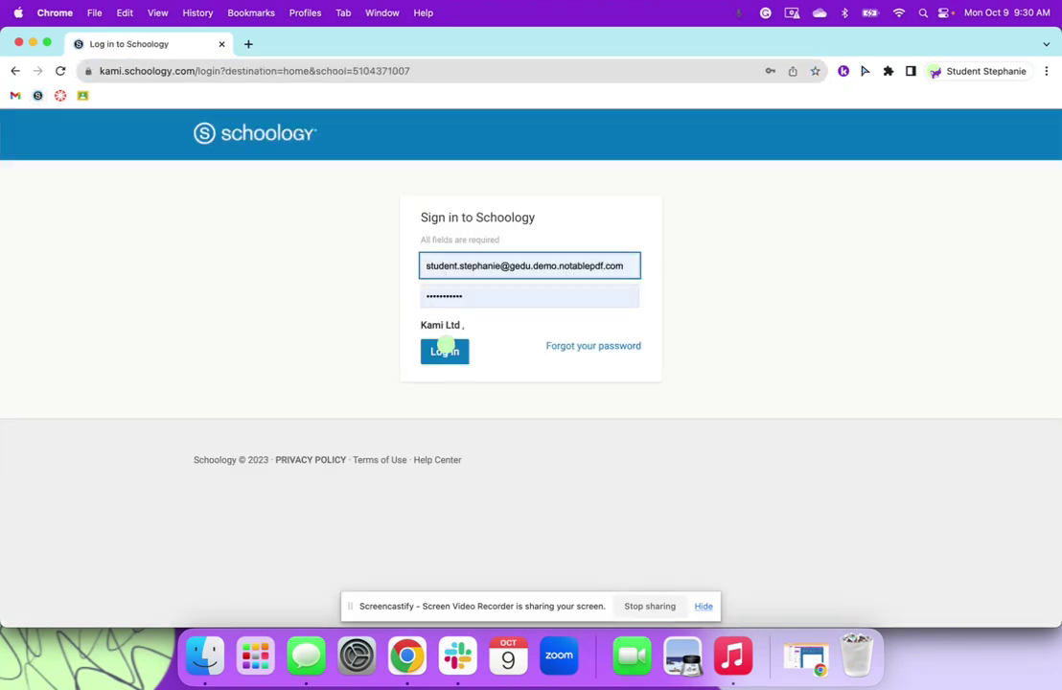
pyautogui.click(445, 349)
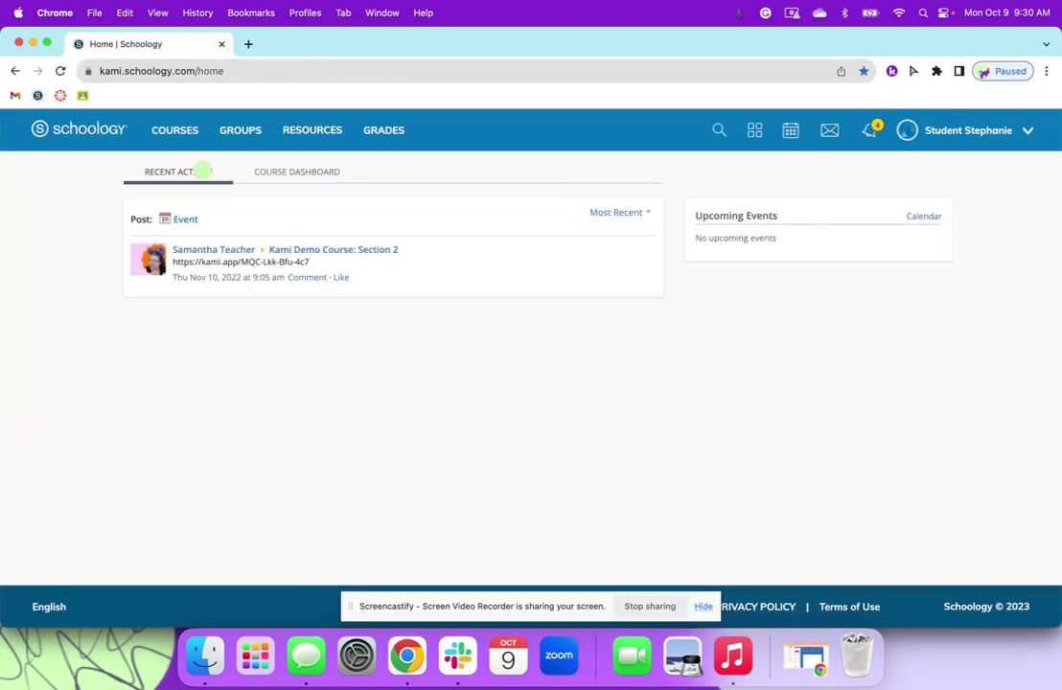
pyautogui.click(179, 133)
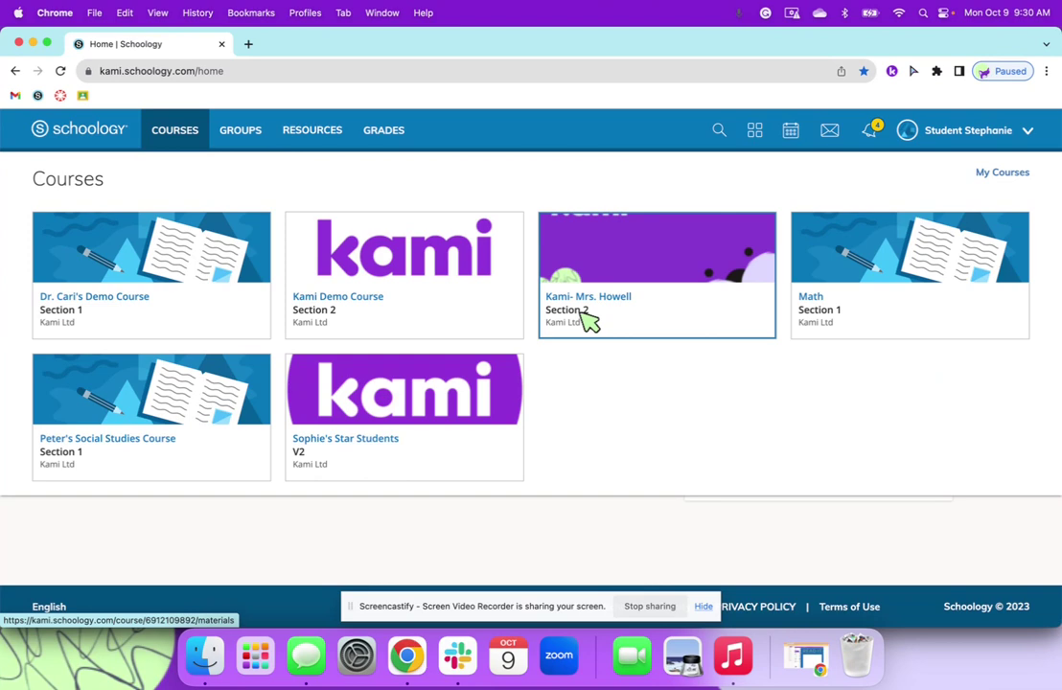
pyautogui.click(588, 320)
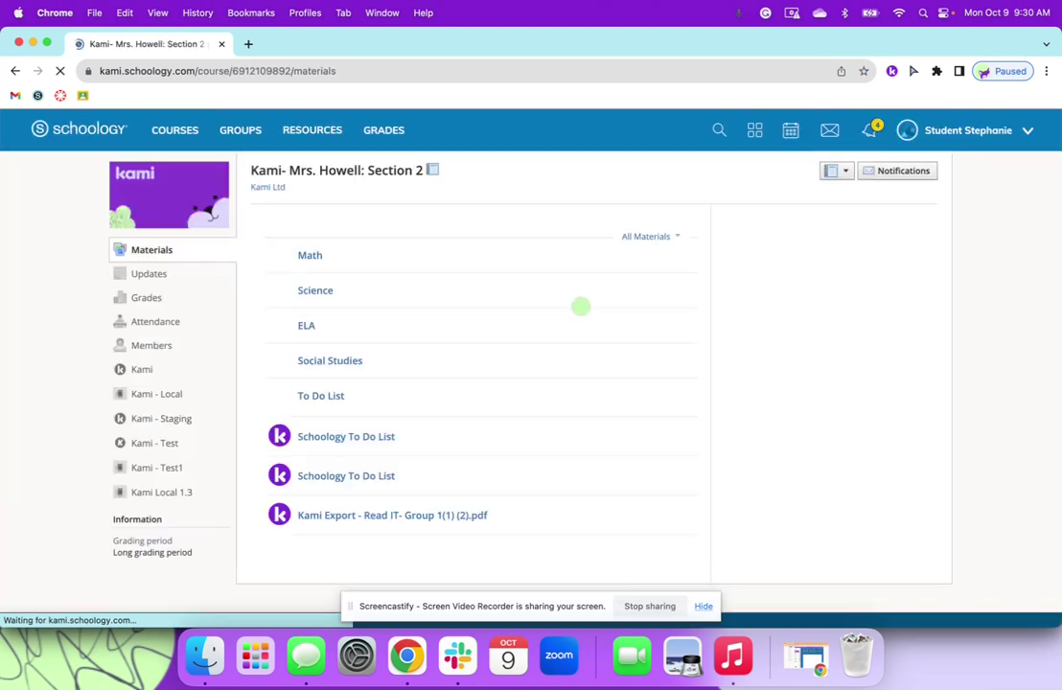
pyautogui.click(388, 515)
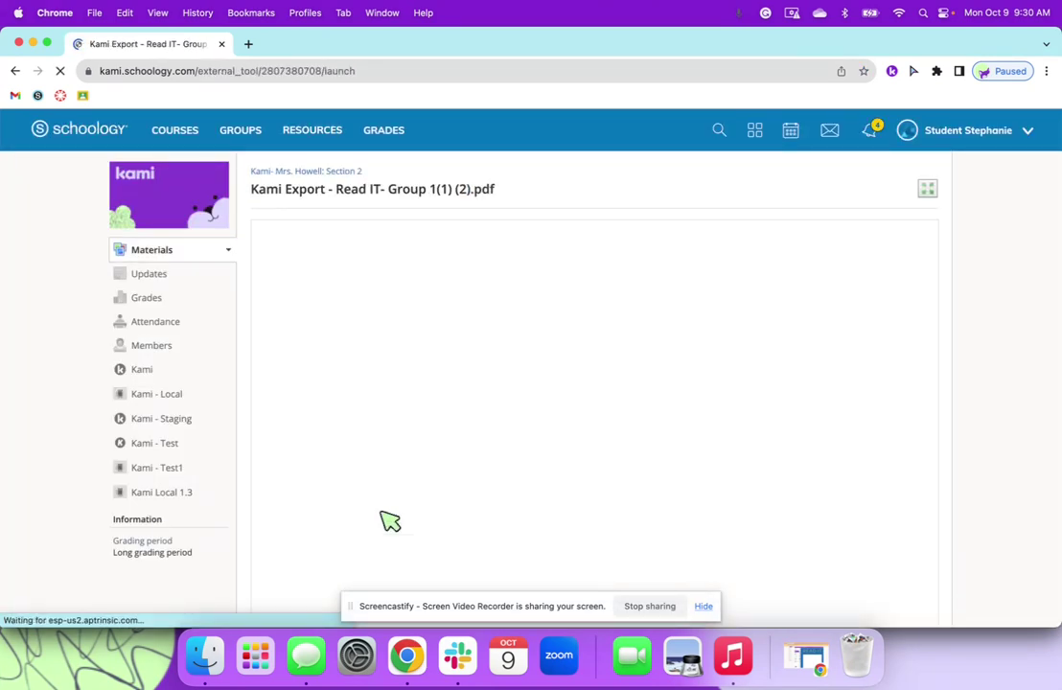
# Sign in to Kami with the student's Google account, entering its password, and allow Kami access.
pyautogui.click(589, 414)
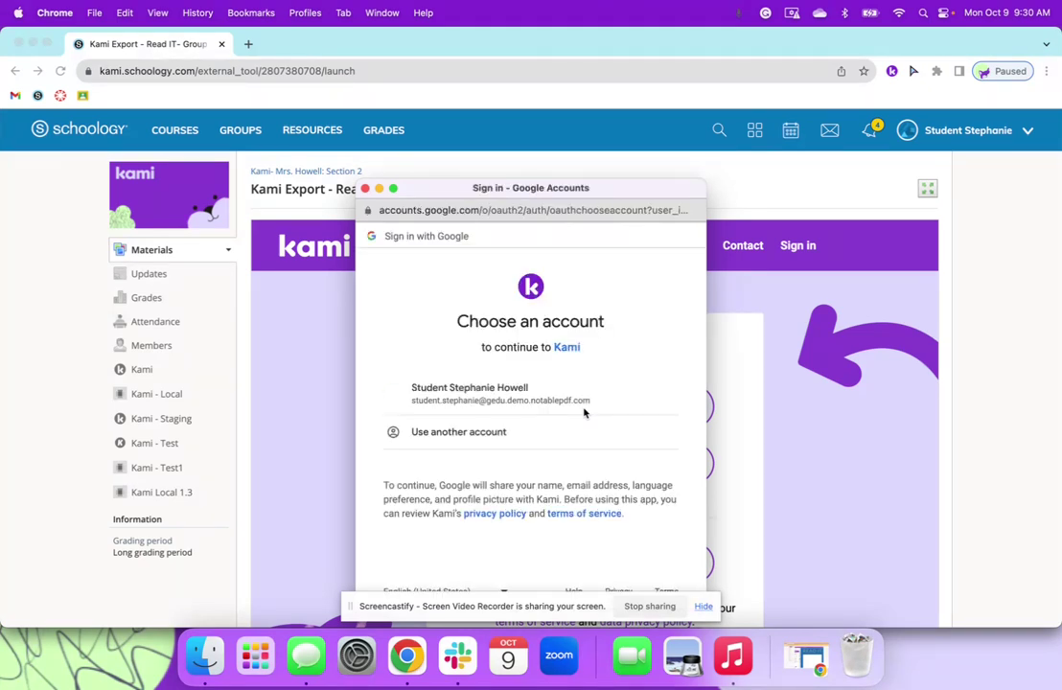
pyautogui.click(546, 403)
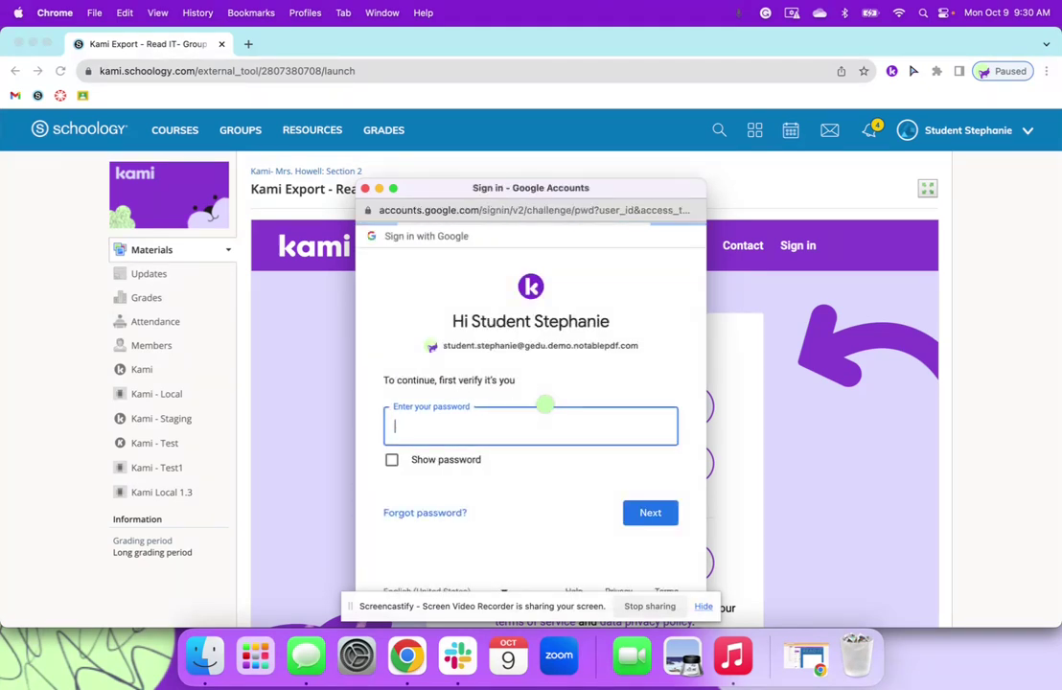
pyautogui.write('•••')
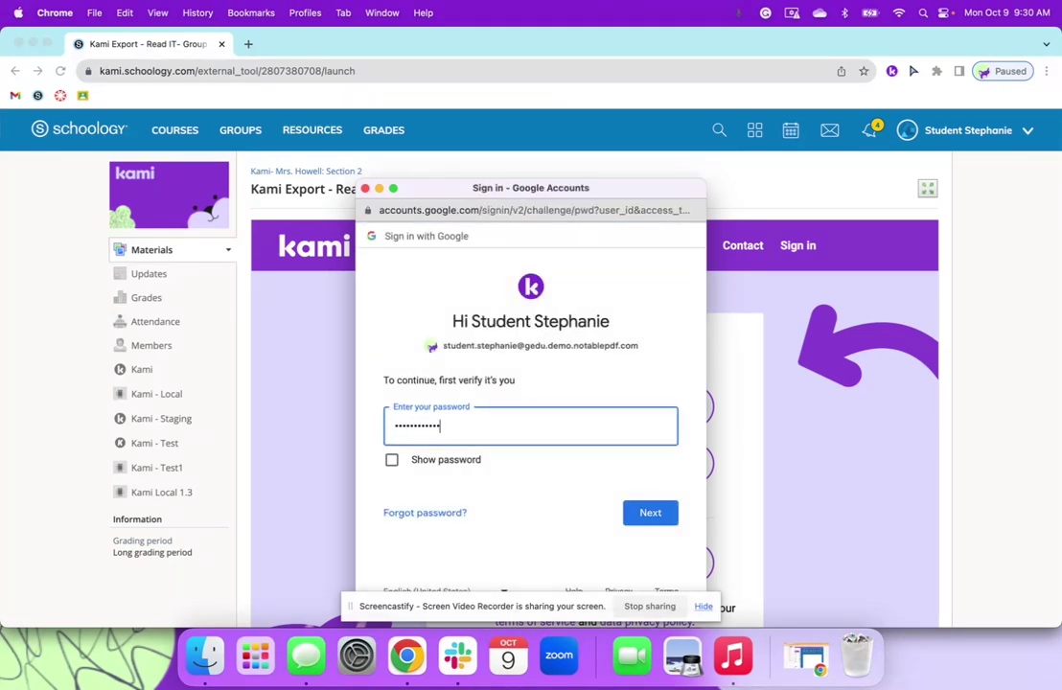
pyautogui.press('Return')
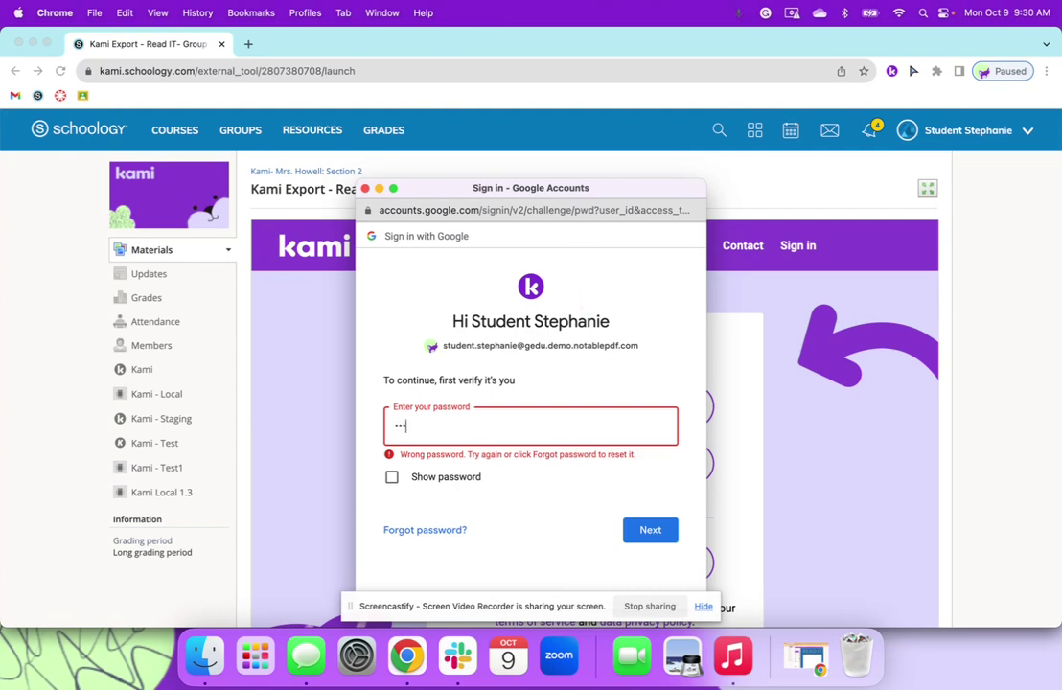
pyautogui.press('Return')
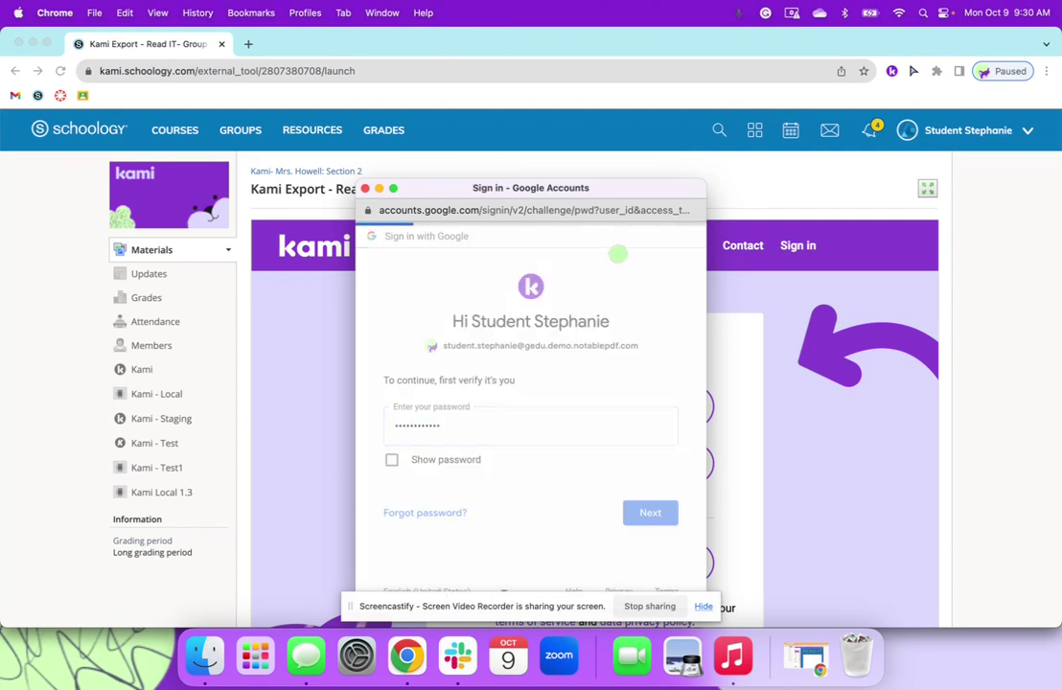
pyautogui.scroll(-10, 623, 431)
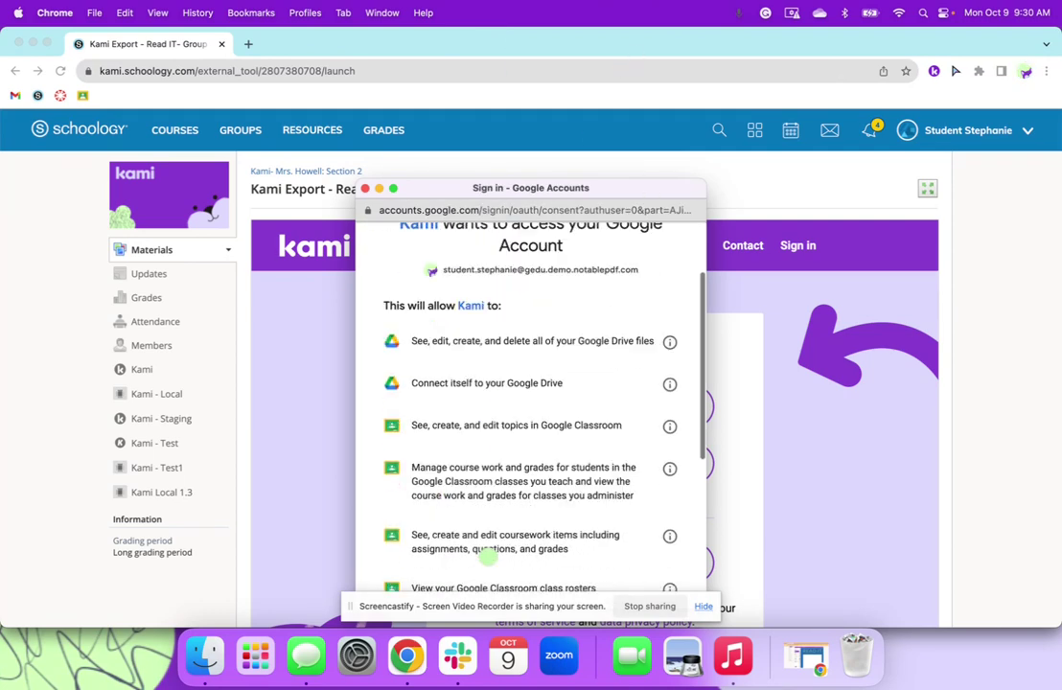
pyautogui.click(623, 519)
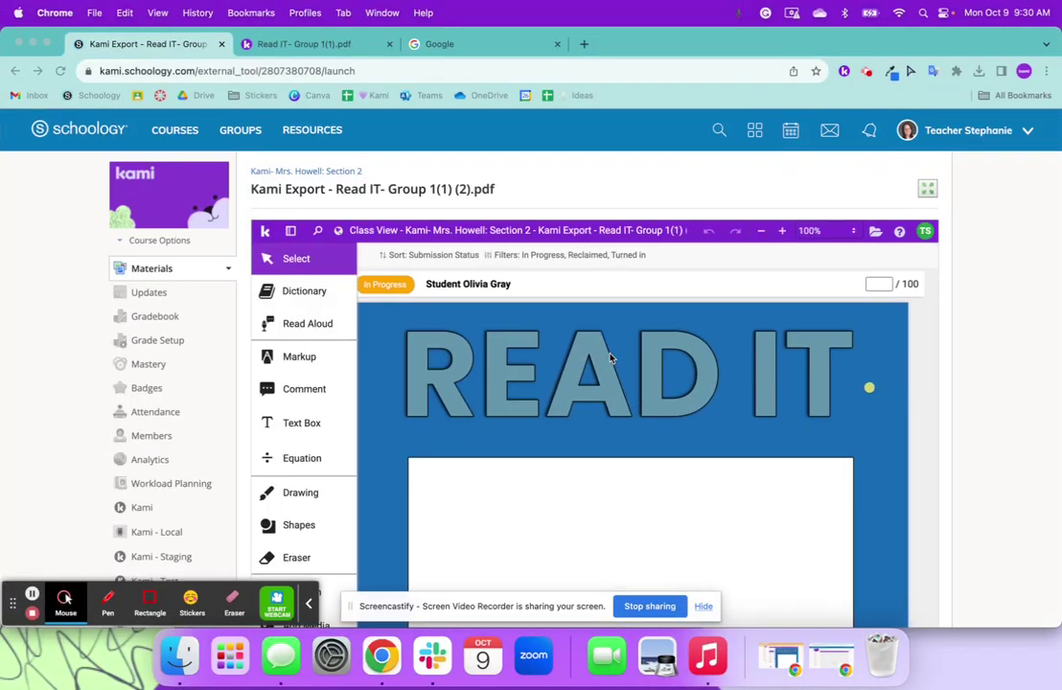
# Scroll through the student's Read IT work in Class View and back to the cover, then restore the student's Kami window.
pyautogui.scroll(-5, 709, 489)
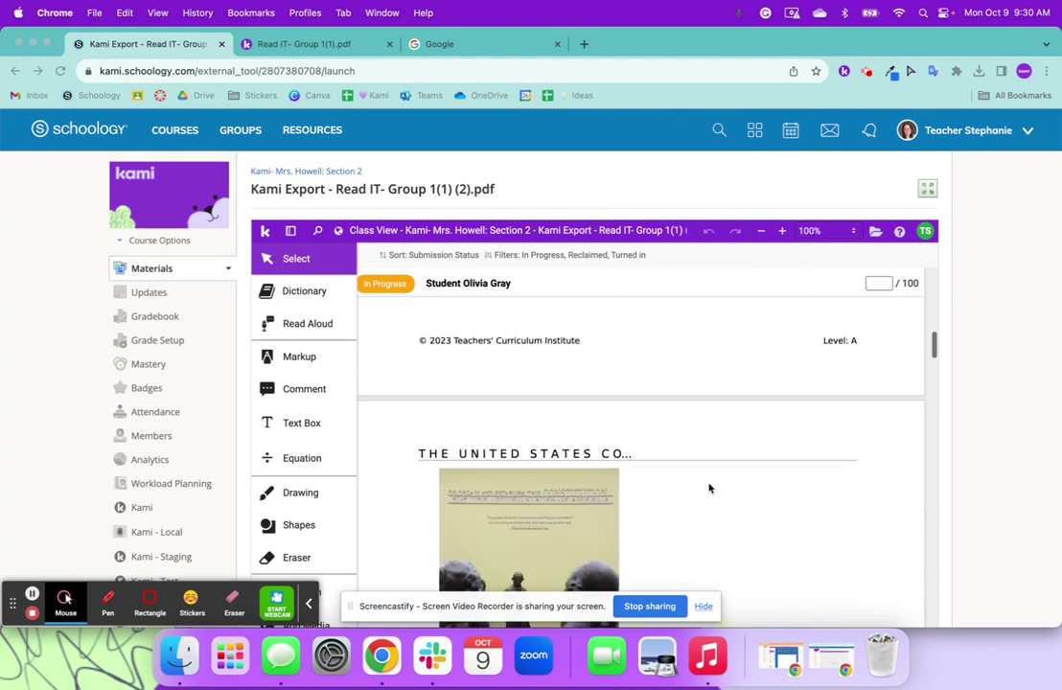
pyautogui.scroll(-3, 710, 489)
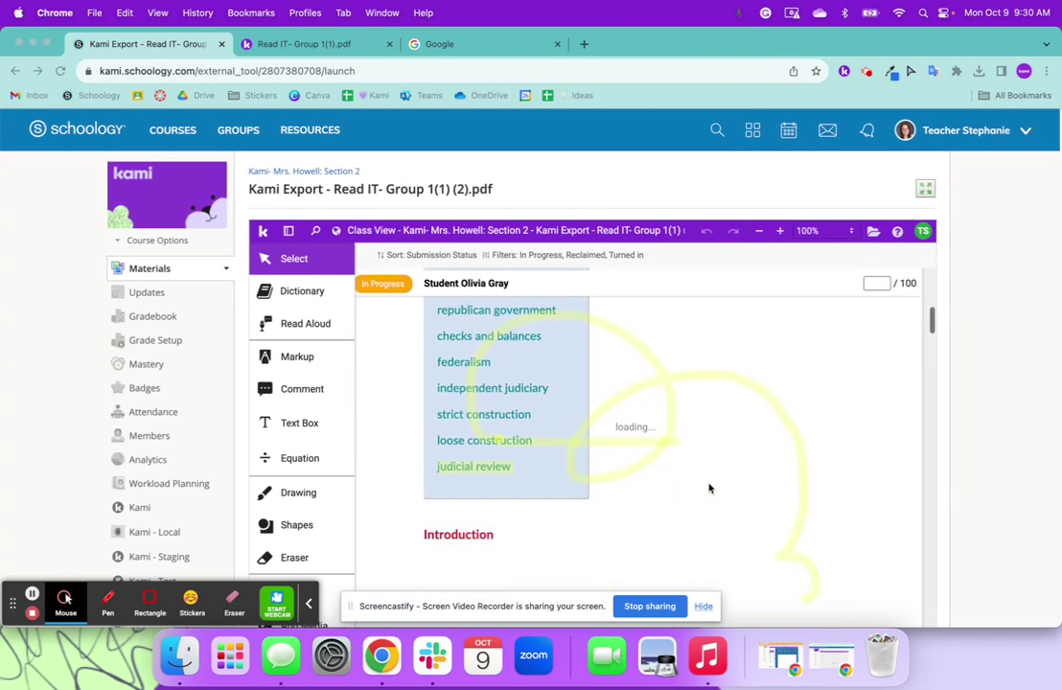
pyautogui.scroll(8, 709, 488)
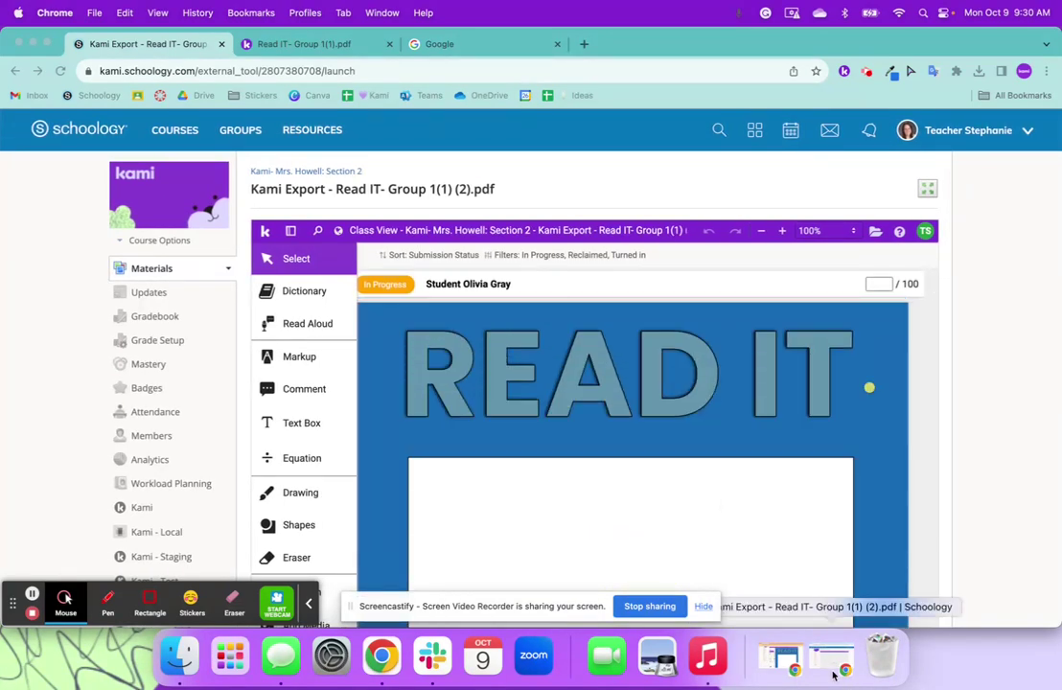
pyautogui.click(830, 657)
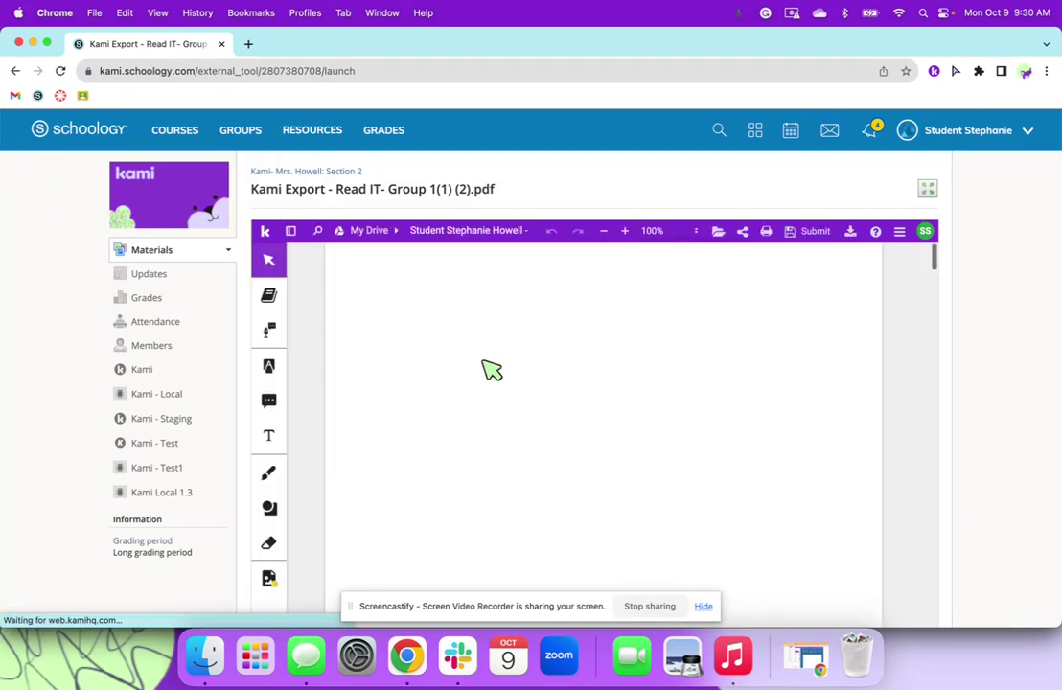
# As the student, add a 'Hello' text box beside the vocabulary list, then minimize the student window.
pyautogui.scroll(-10, 510, 479)
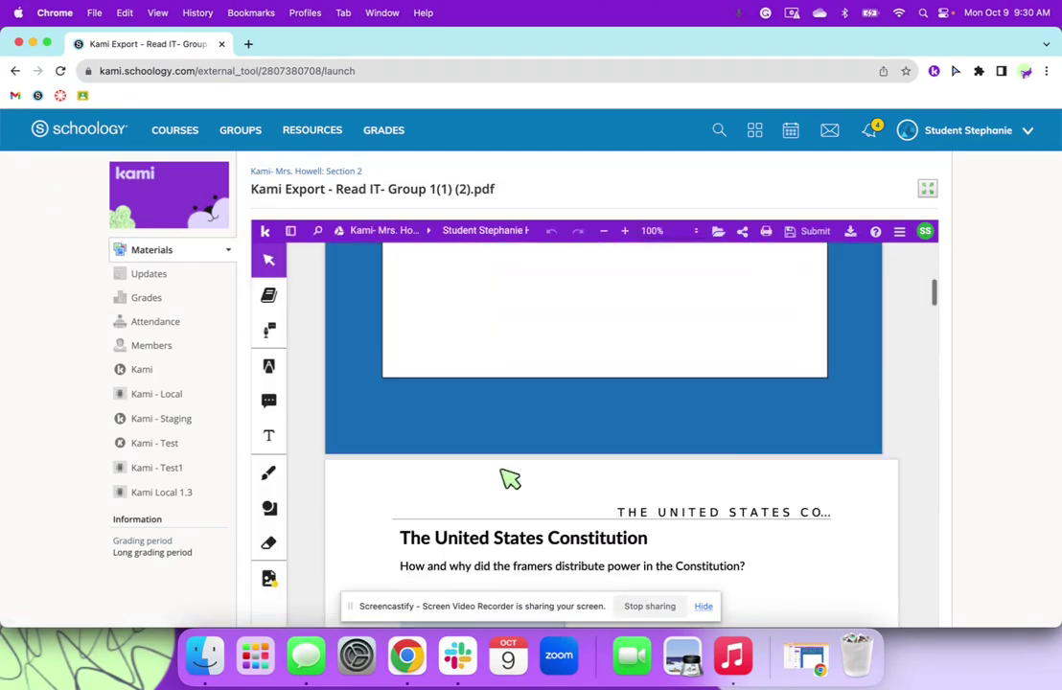
pyautogui.click(269, 435)
pyautogui.click(642, 383)
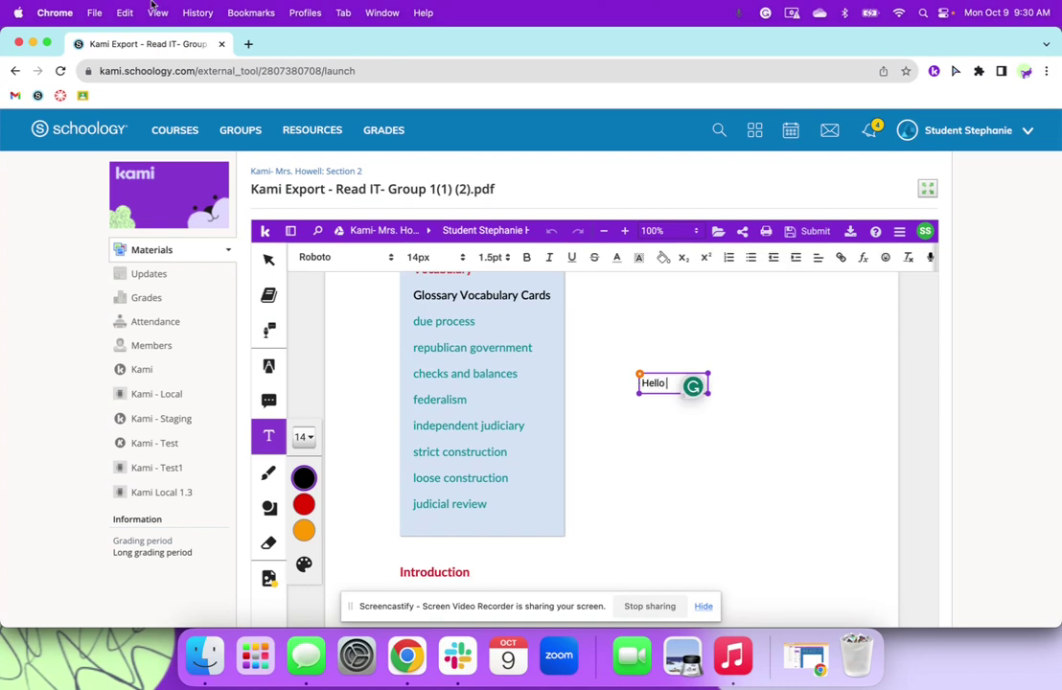
pyautogui.click(32, 44)
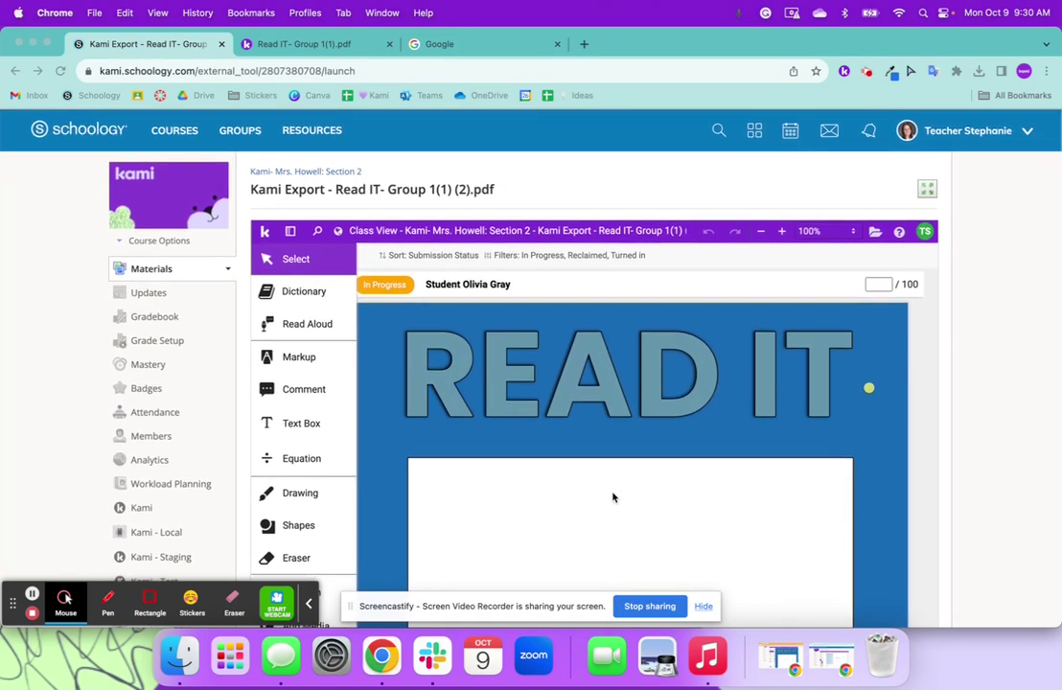
# Reload the assignment page and reopen Class View full-window, showing both students' submissions.
pyautogui.click(927, 188)
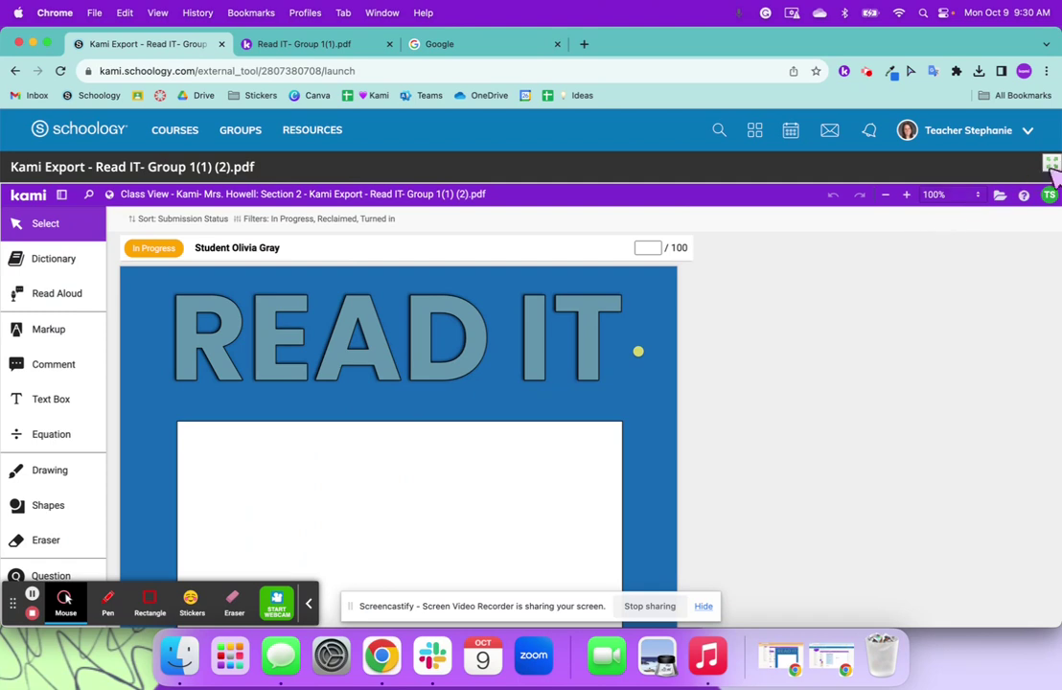
pyautogui.click(512, 70)
pyautogui.press('Return')
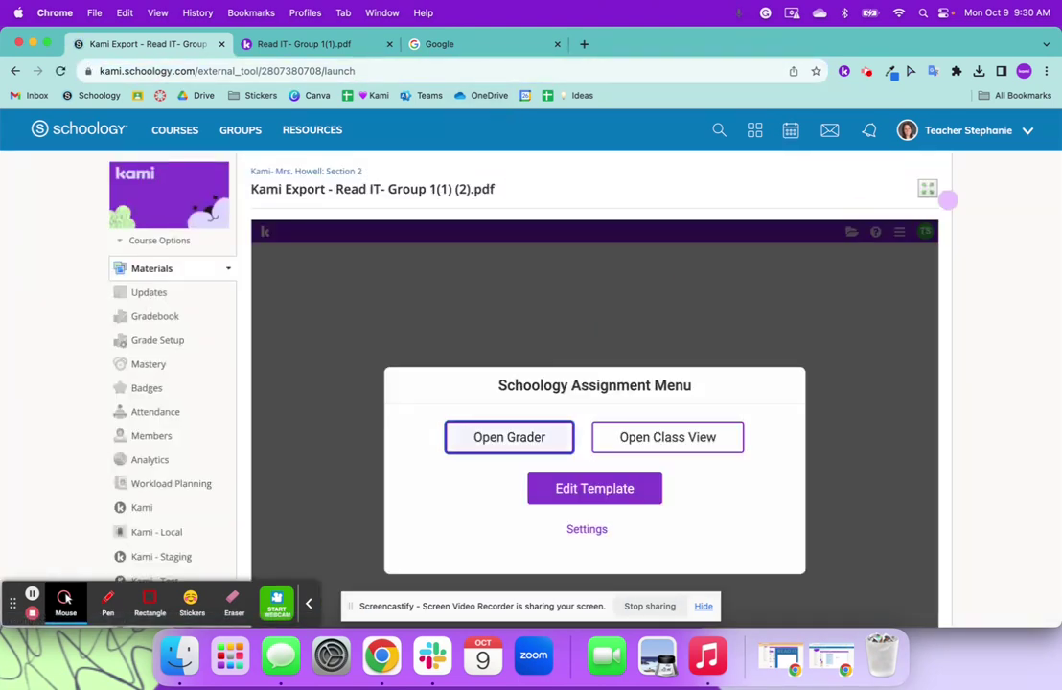
pyautogui.click(648, 444)
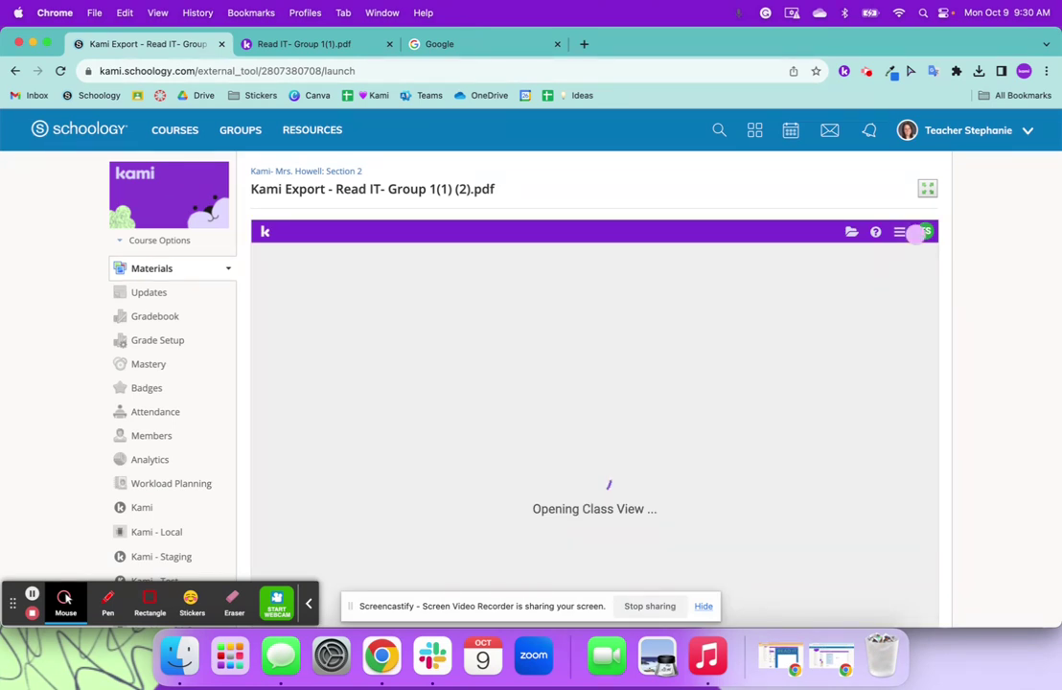
pyautogui.click(930, 189)
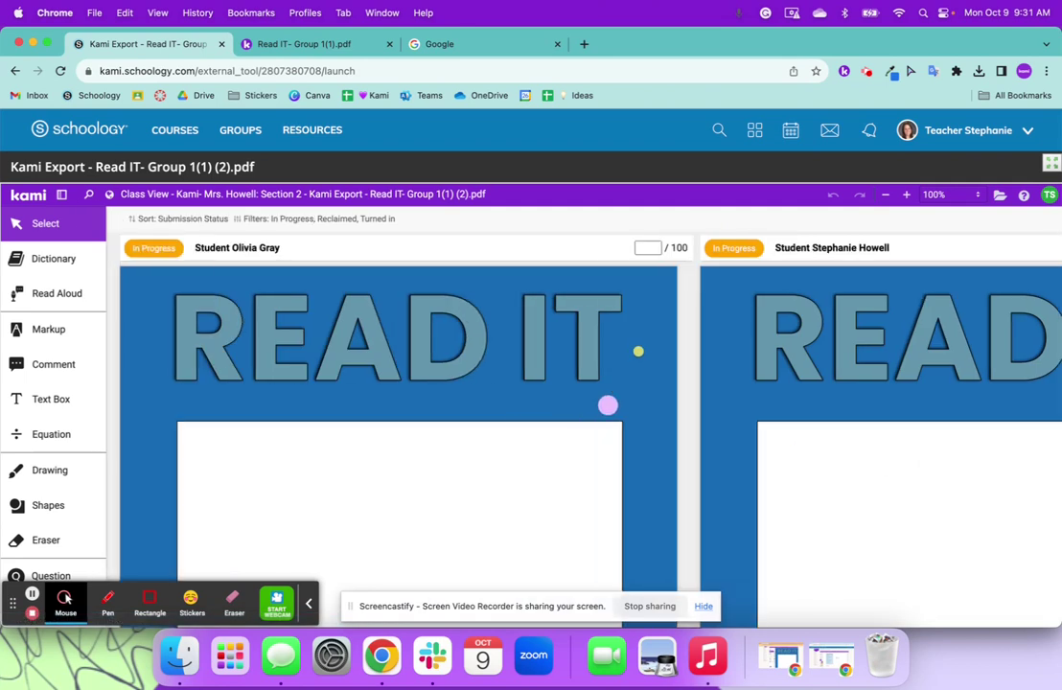
pyautogui.click(956, 196)
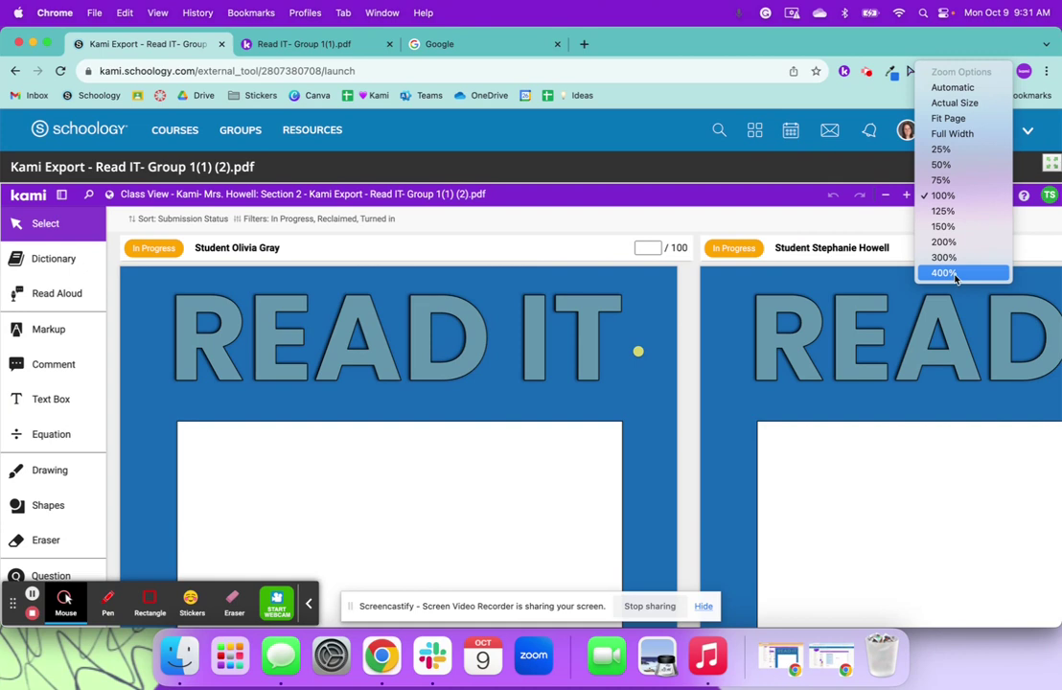
# Set the Class View zoom to Fit Page and scroll through the submissions.
pyautogui.click(949, 118)
pyautogui.scroll(-10, 853, 421)
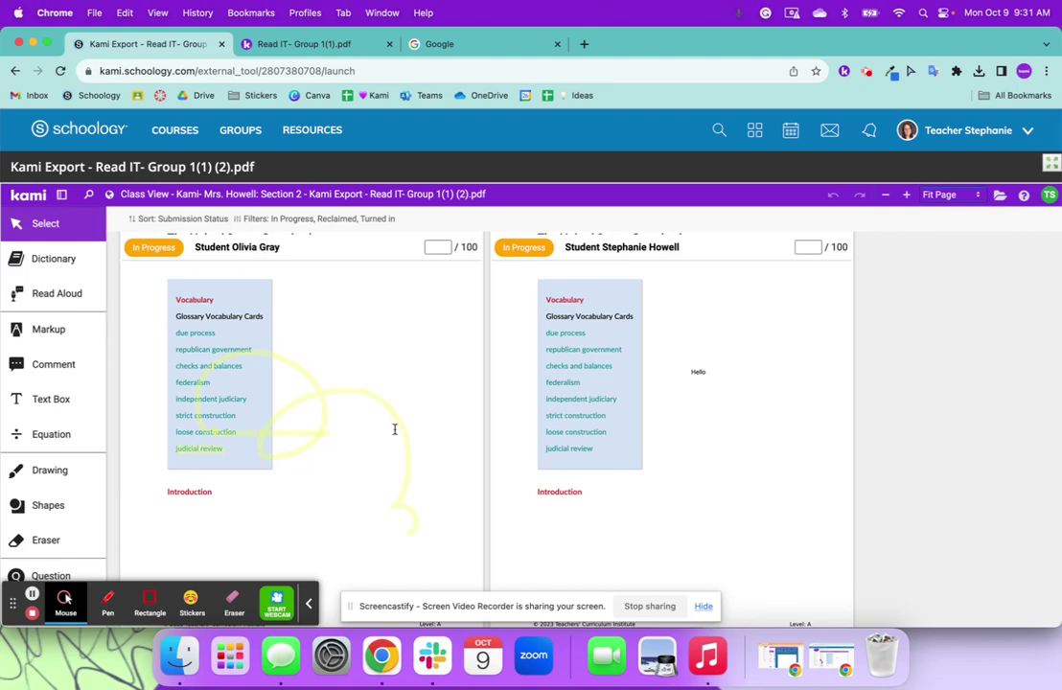
pyautogui.scroll(-15, 394, 429)
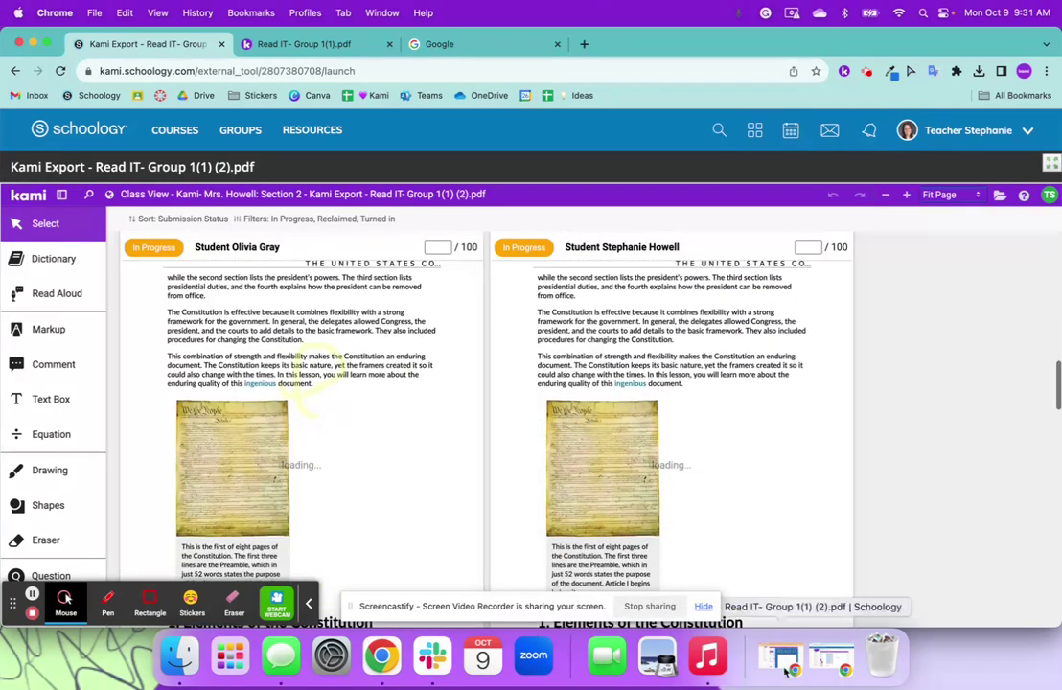
# As the student, draw a yellow freehand highlighter loop beside the Constitution image.
pyautogui.click(785, 670)
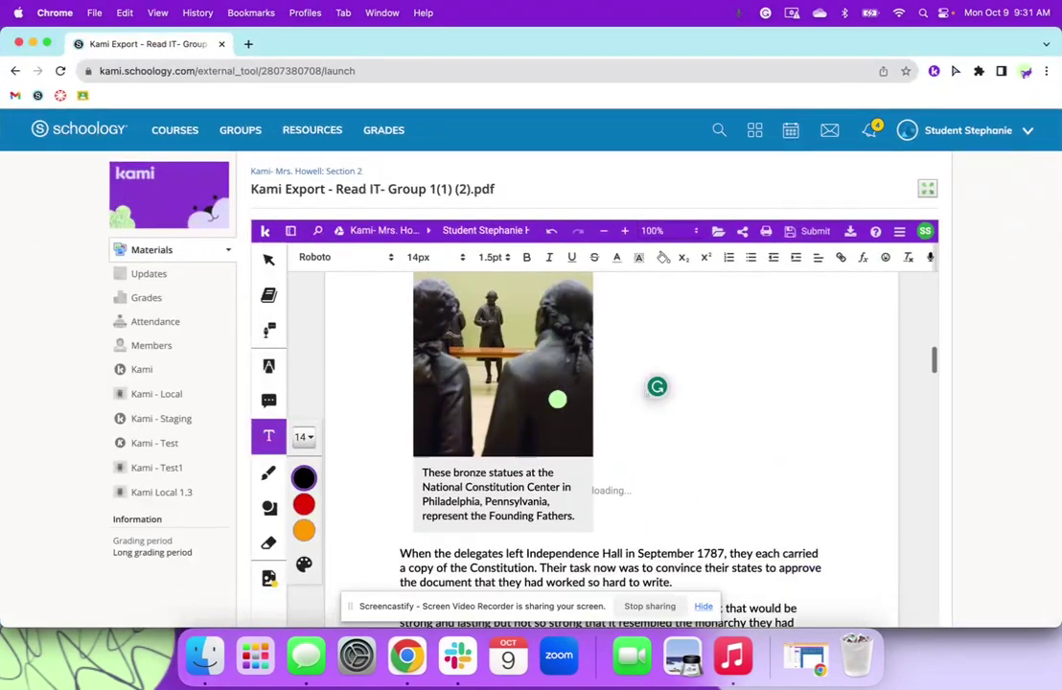
pyautogui.scroll(-5, 557, 399)
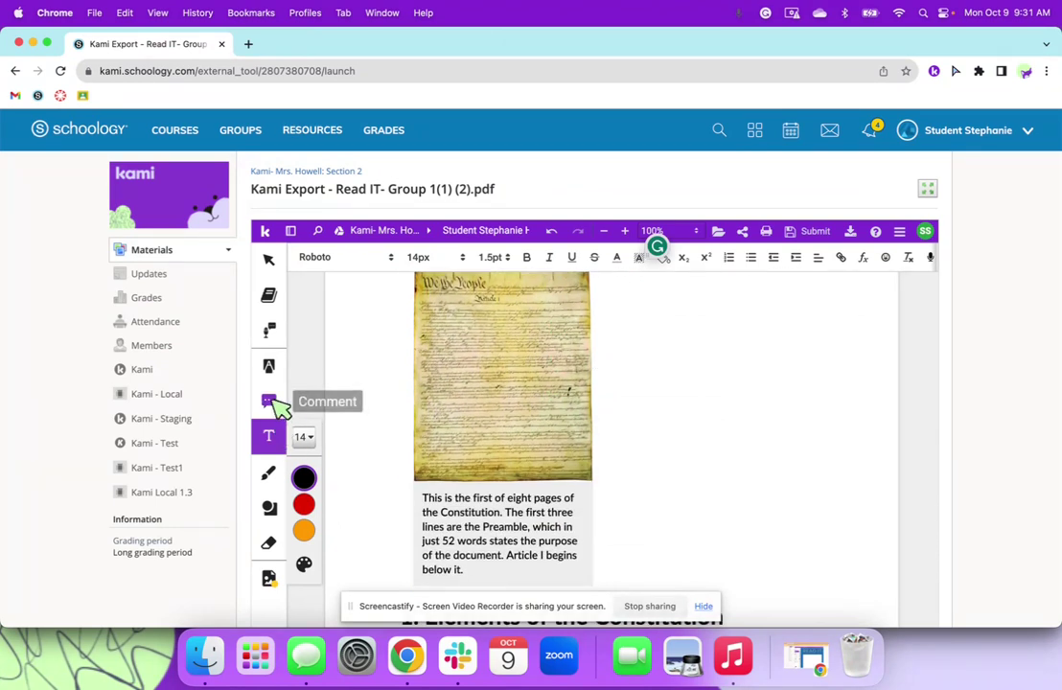
pyautogui.click(273, 367)
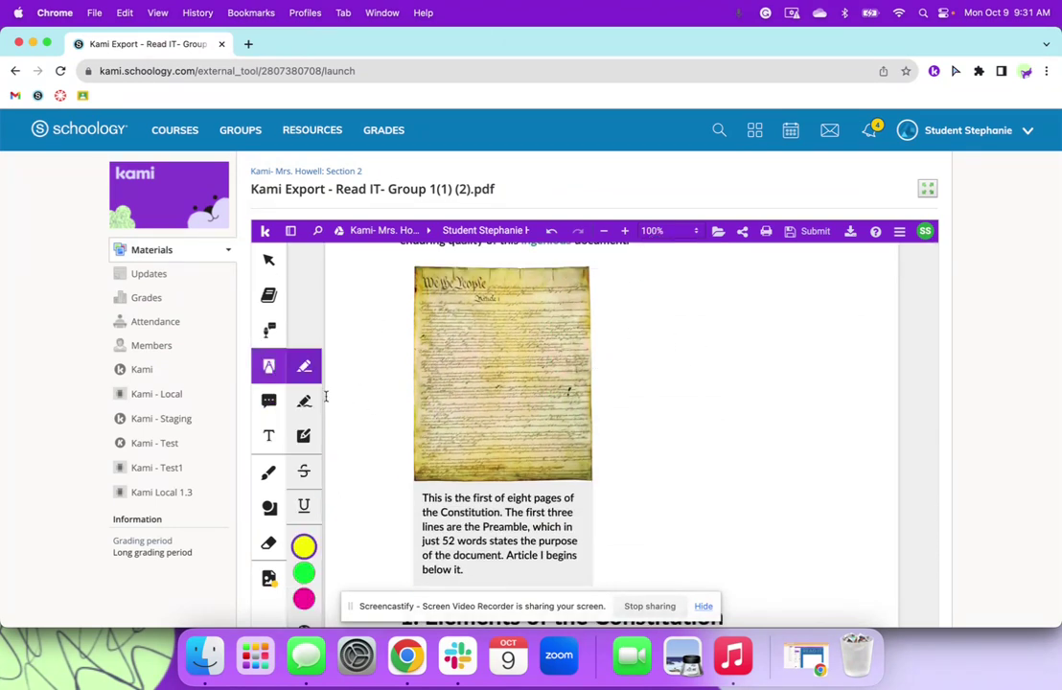
pyautogui.click(307, 401)
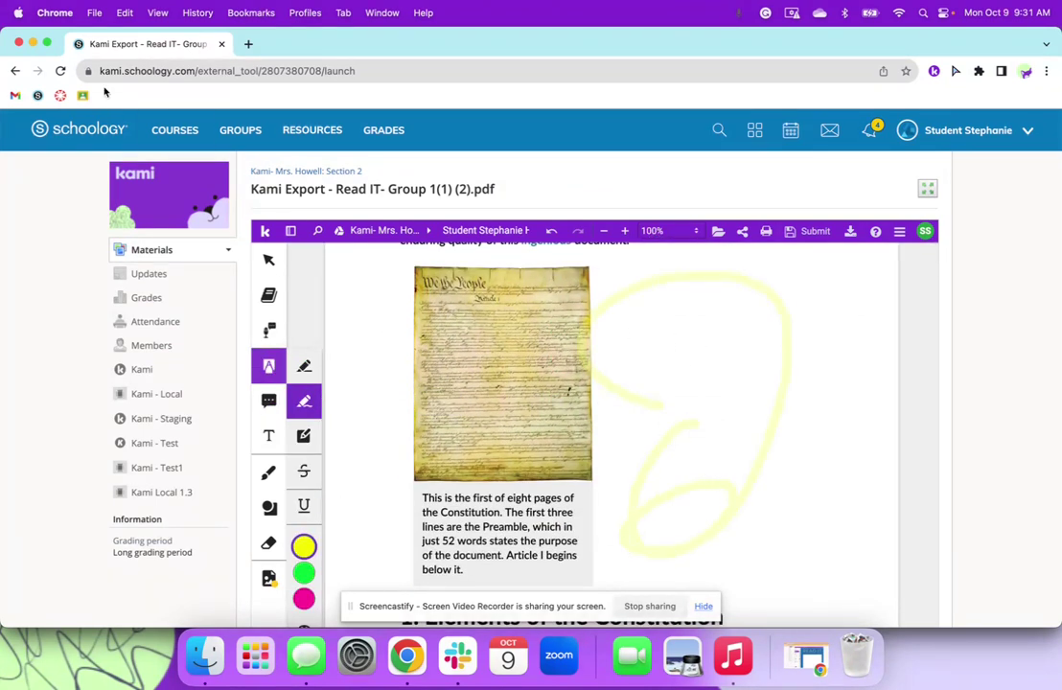
pyautogui.click(32, 43)
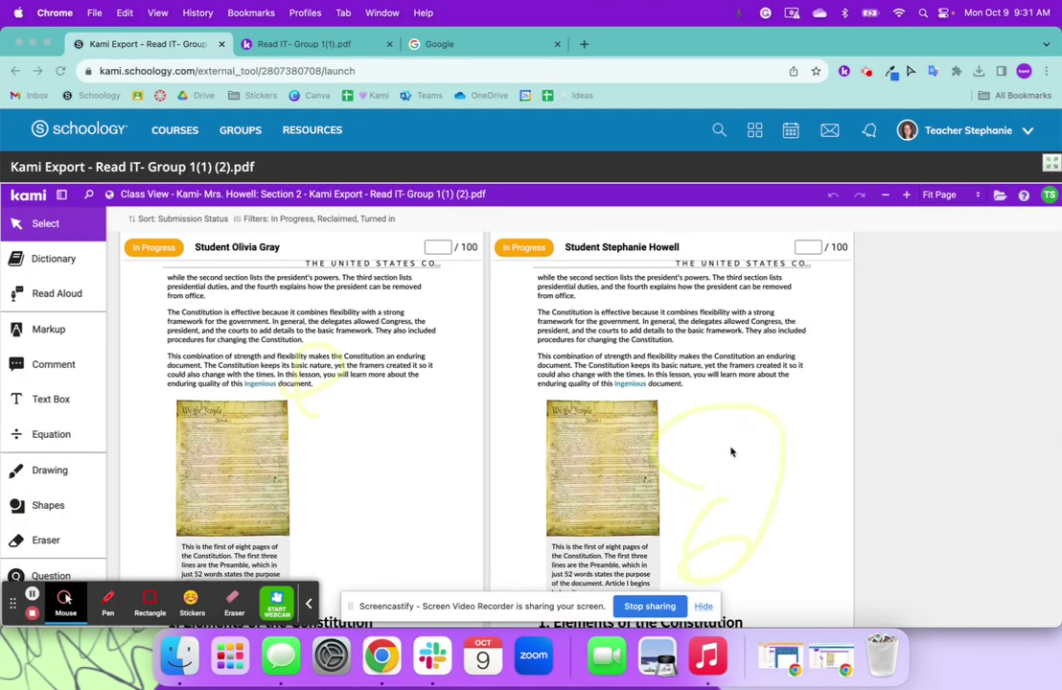
# Draw a freehand pen mark at the first student's '1. Elements of the Constitution' heading.
pyautogui.scroll(-2, 381, 385)
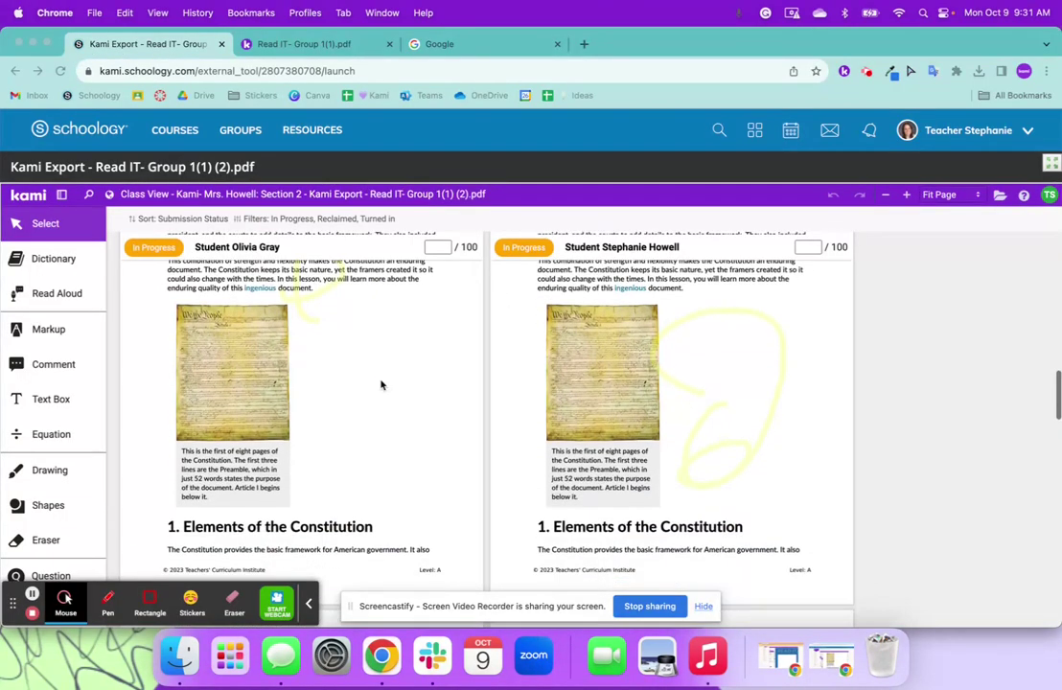
pyautogui.click(48, 469)
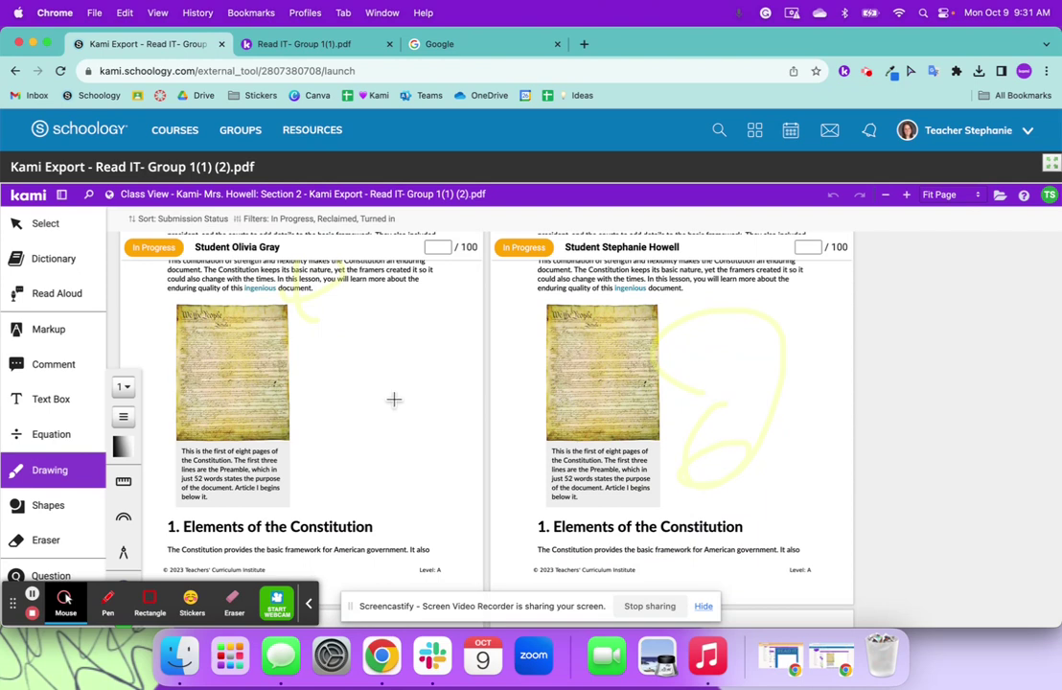
pyautogui.moveTo(190, 523)
pyautogui.mouseDown()
pyautogui.moveTo(386, 521)
pyautogui.moveTo(289, 541)
pyautogui.moveTo(188, 524)
pyautogui.mouseUp()
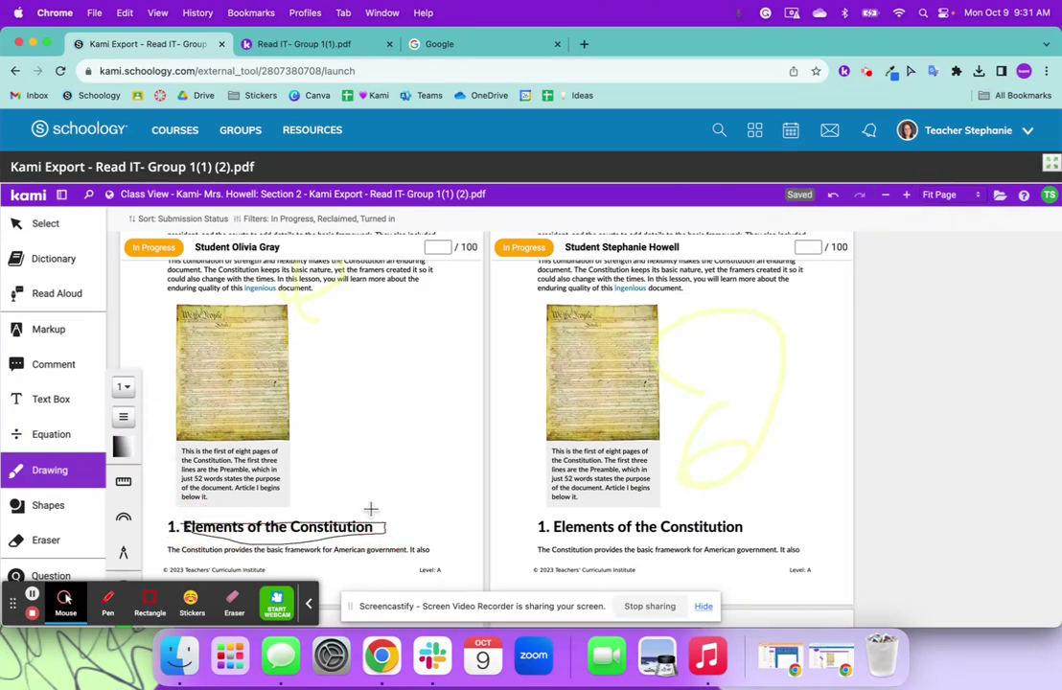
pyautogui.scroll(-2, 85, 525)
pyautogui.click(79, 526)
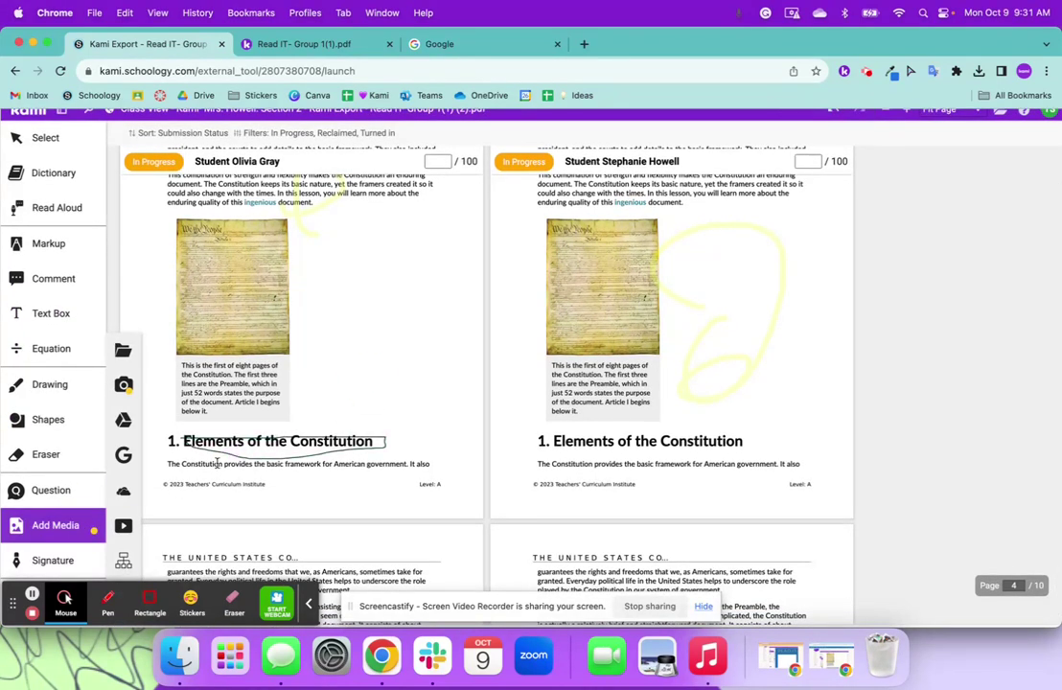
# Copy a YouTube video link and embed it as the 'Birthdays' video annotation on the first student's page.
pyautogui.click(122, 526)
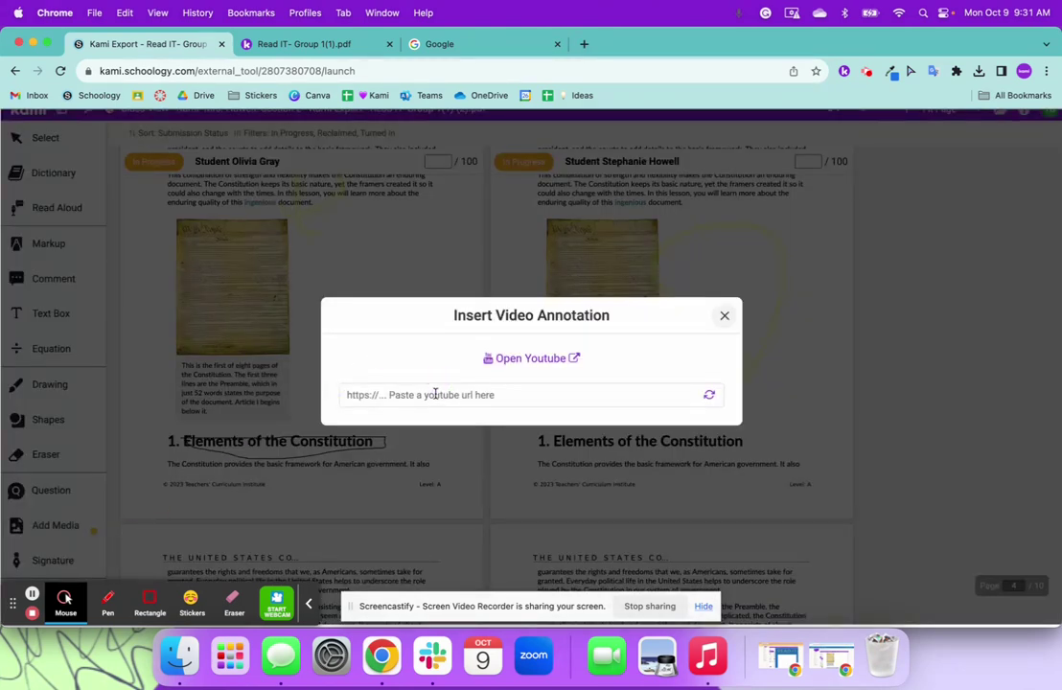
pyautogui.click(553, 362)
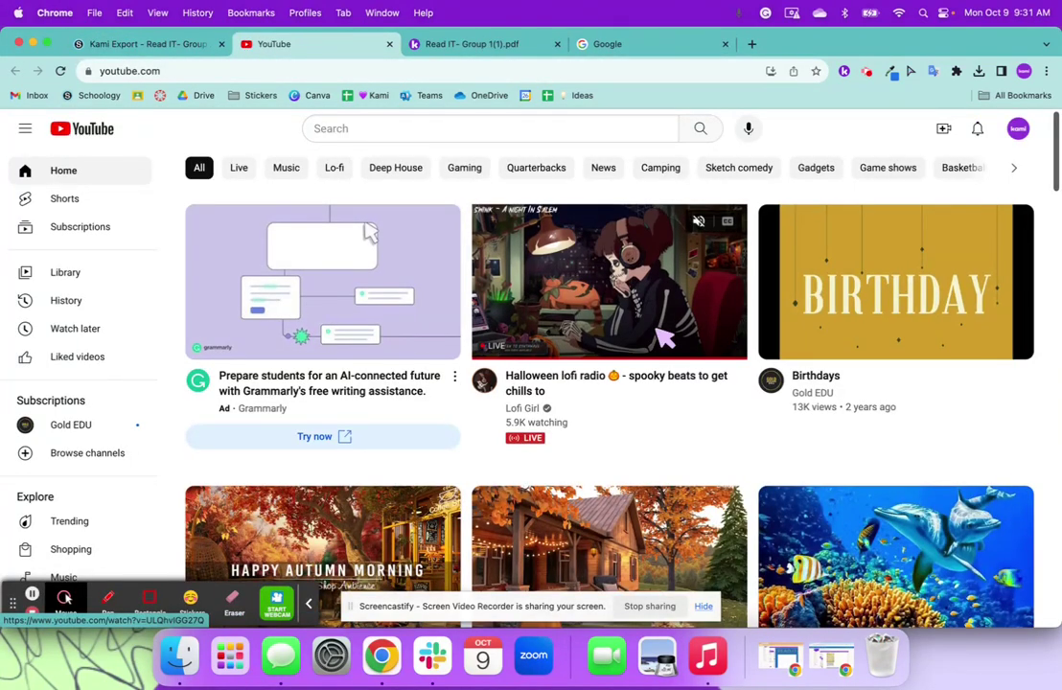
pyautogui.scroll(-2, 656, 332)
pyautogui.click(656, 332)
pyautogui.click(387, 70)
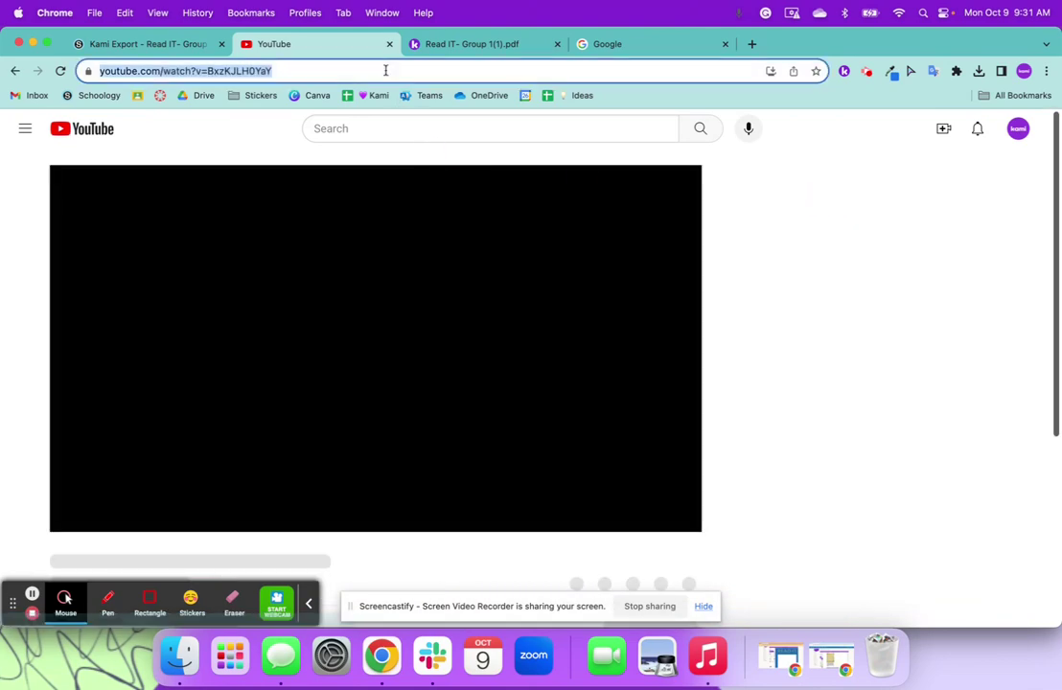
pyautogui.press('super+c')
pyautogui.click(389, 44)
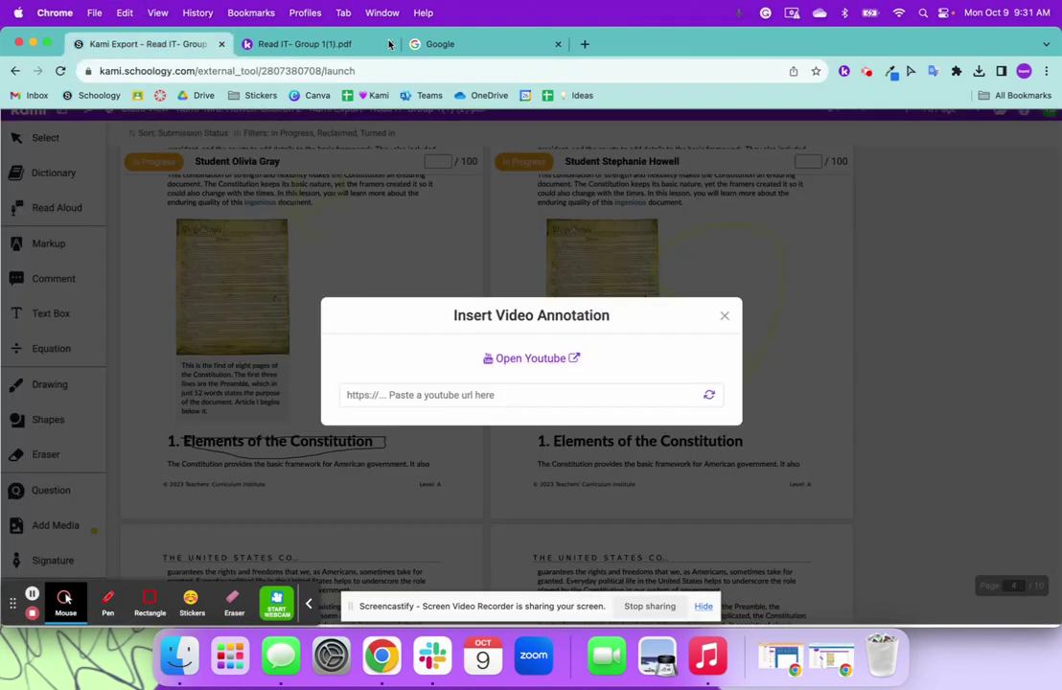
pyautogui.click(424, 395)
pyautogui.press('super+v')
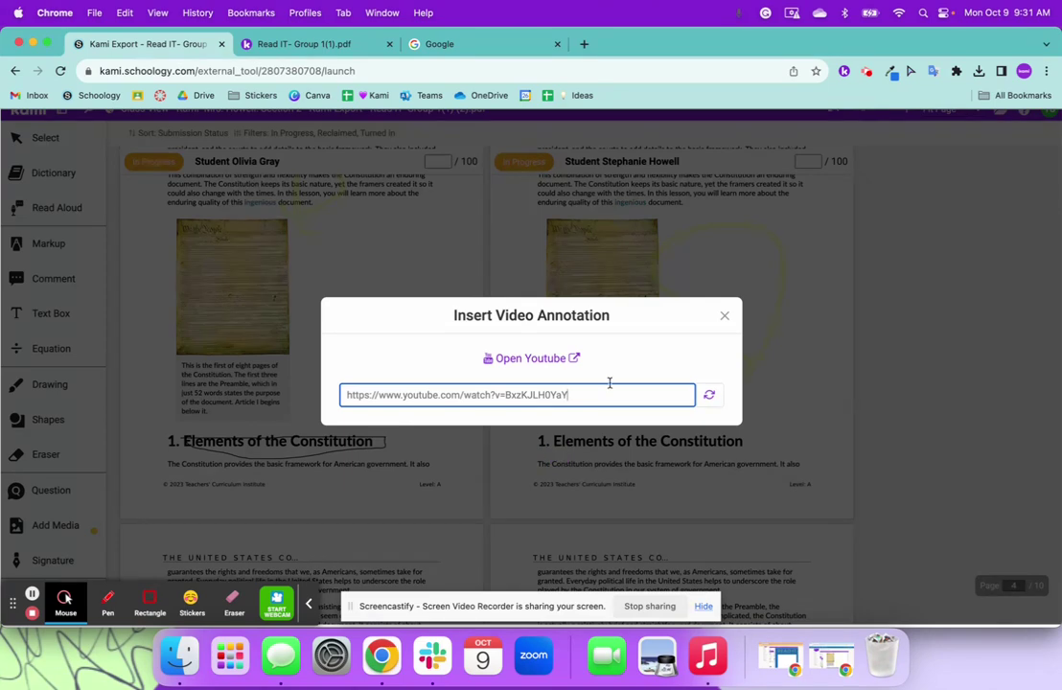
pyautogui.scroll(-1, 648, 498)
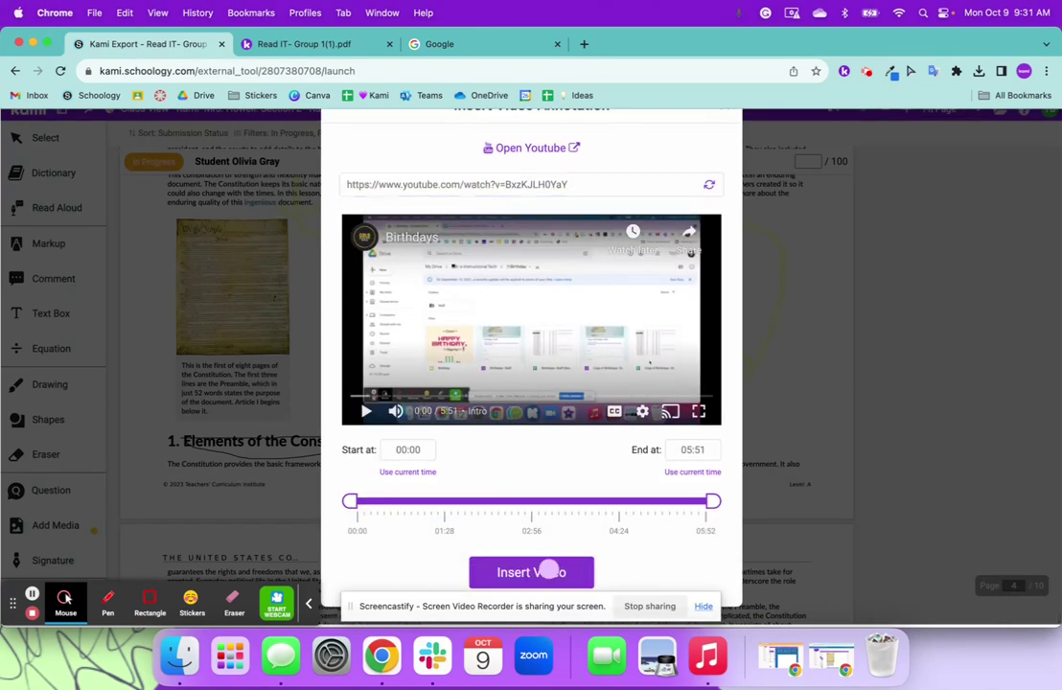
pyautogui.click(550, 572)
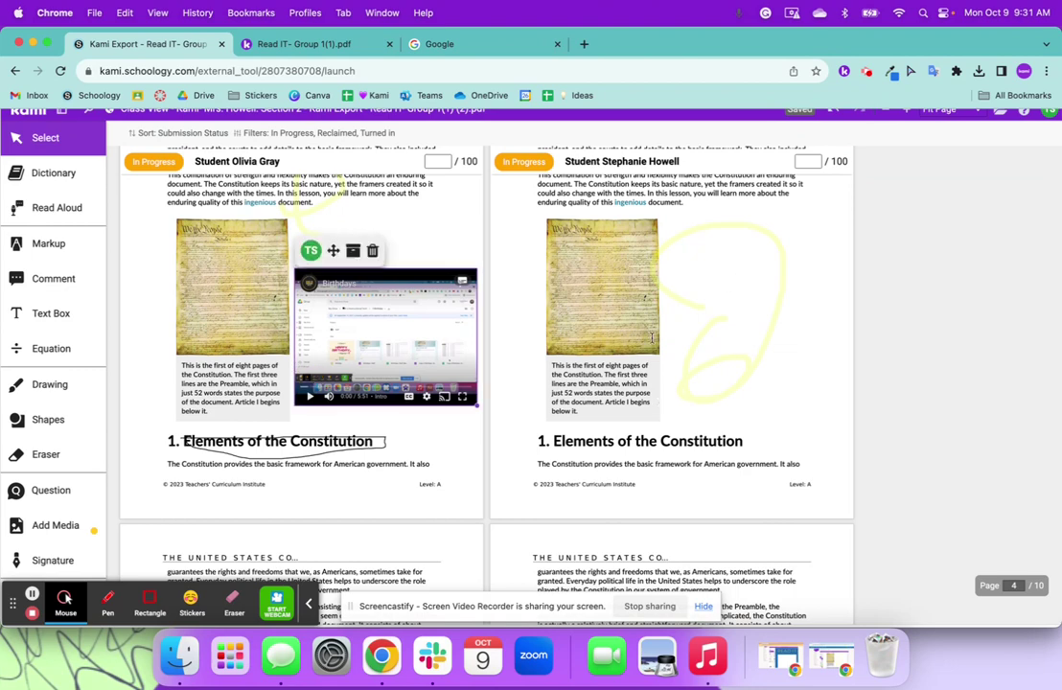
pyautogui.click(690, 362)
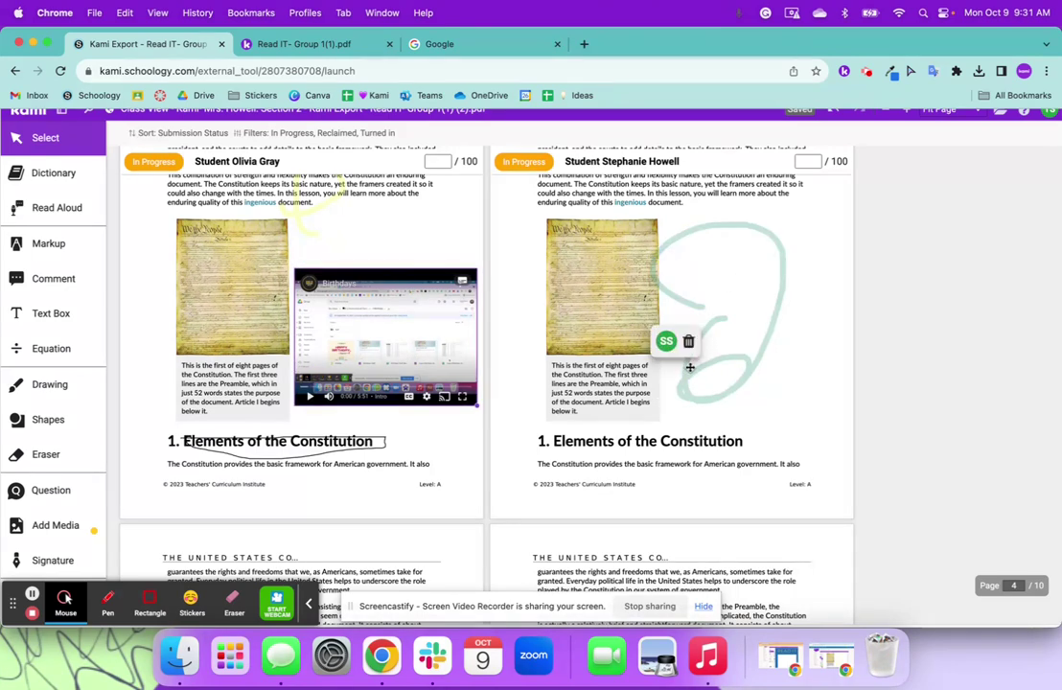
pyautogui.click(792, 656)
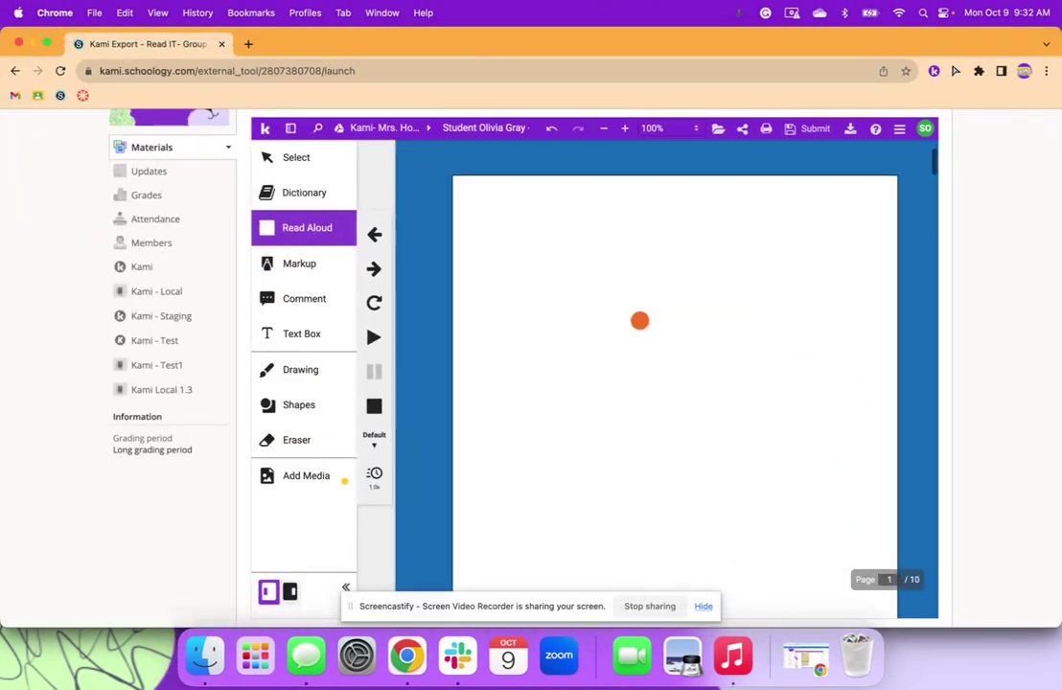
pyautogui.scroll(-20, 639, 320)
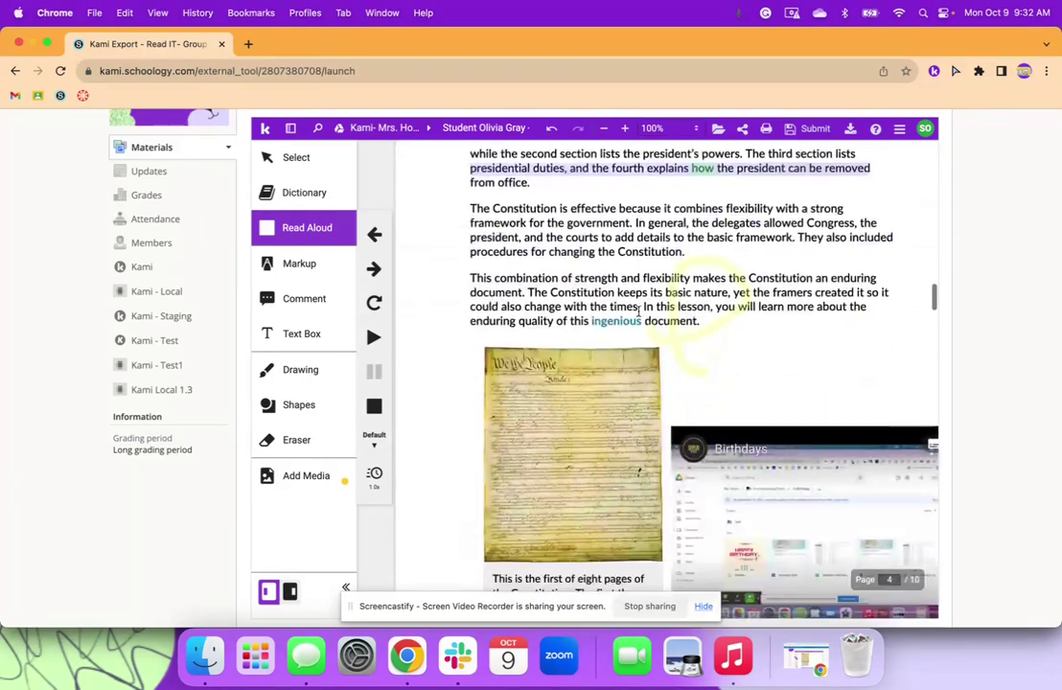
pyautogui.scroll(-5, 640, 312)
pyautogui.click(806, 655)
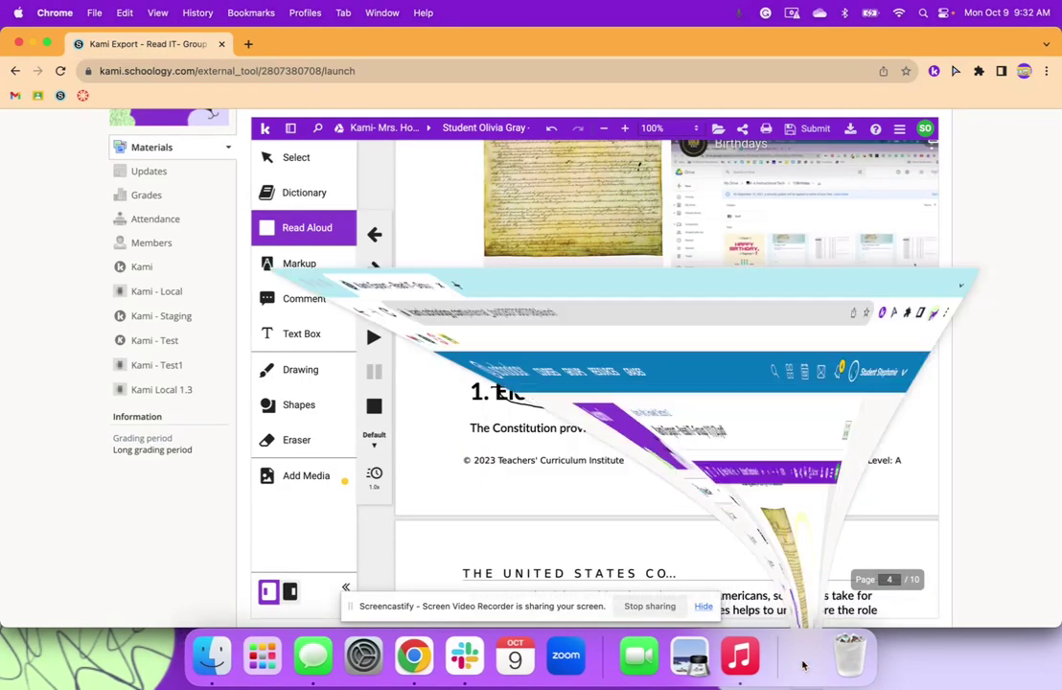
pyautogui.scroll(12, 577, 338)
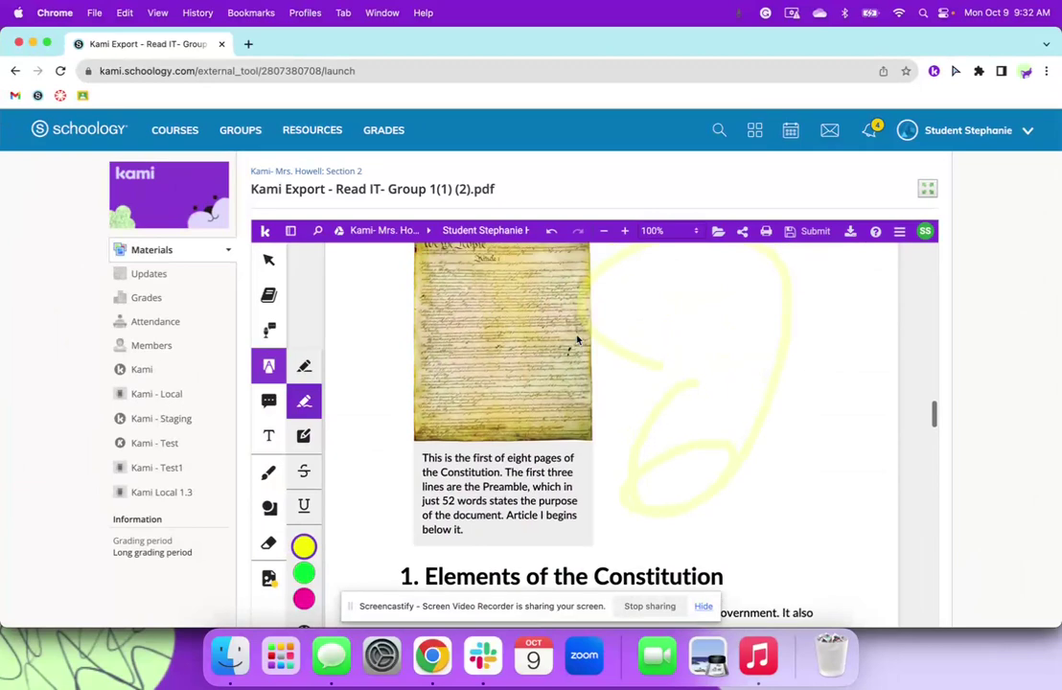
pyautogui.click(33, 43)
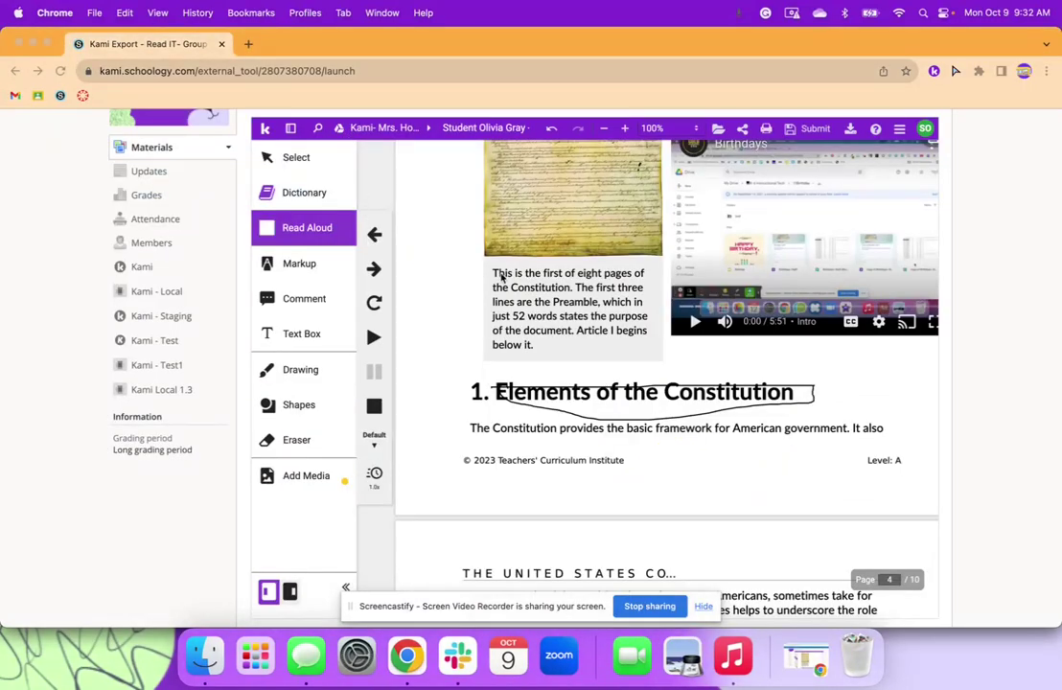
pyautogui.hscroll(5, 501, 277)
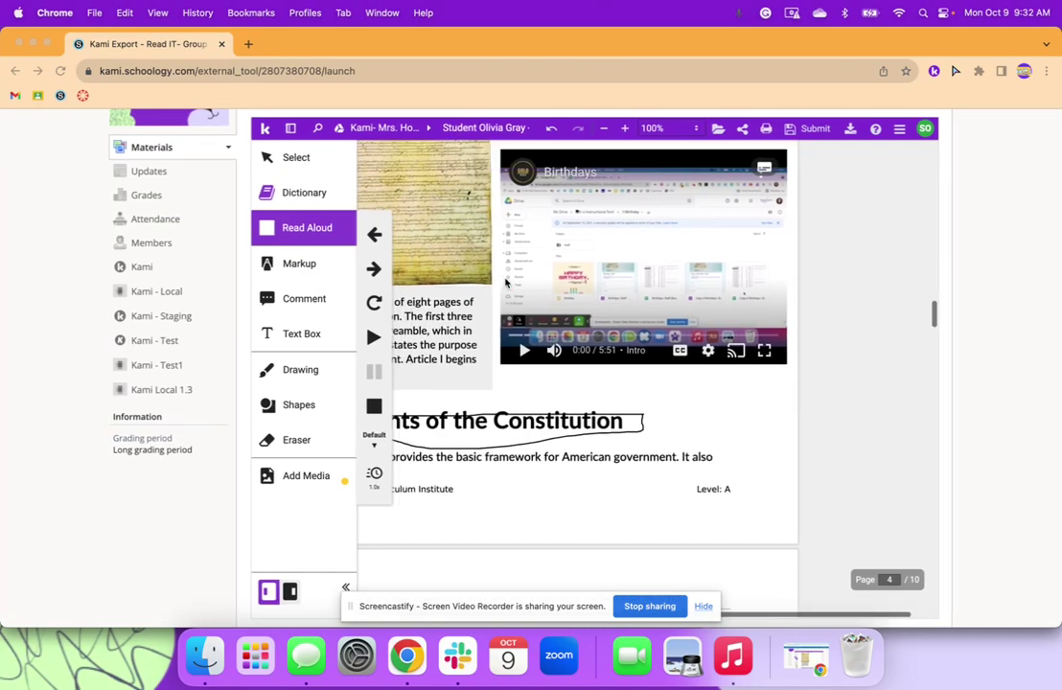
pyautogui.scroll(10, 505, 281)
pyautogui.scroll(5, 733, 179)
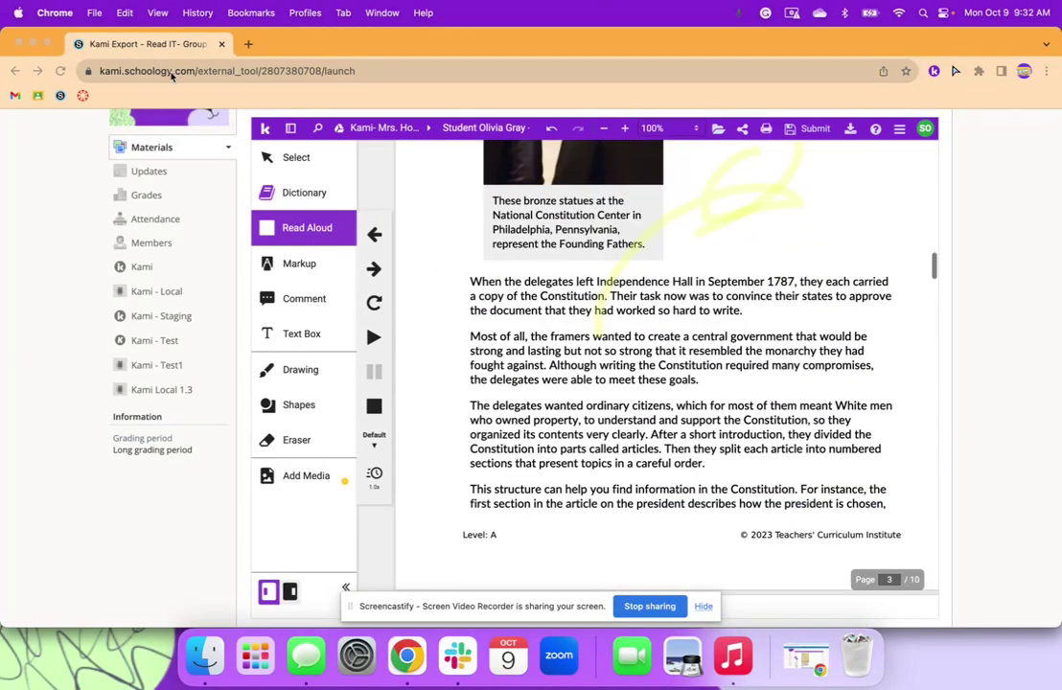
# Return to Class View, scroll both students to page 10, and show the sidebar's comment bank folders.
pyautogui.click(34, 44)
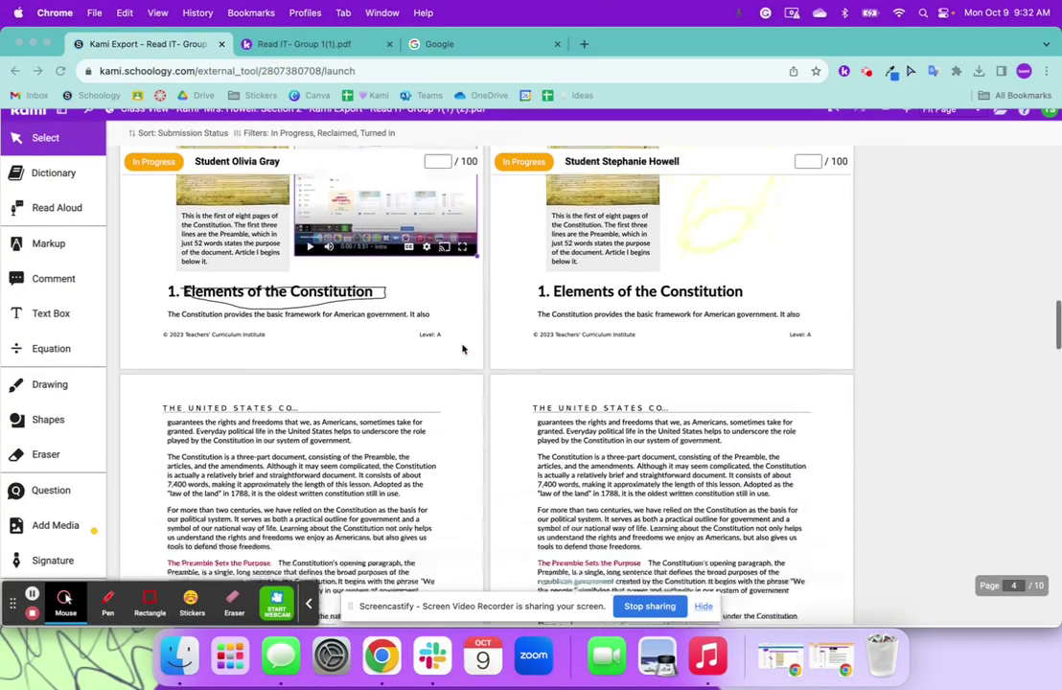
pyautogui.scroll(-15, 463, 349)
pyautogui.scroll(-15, 463, 349)
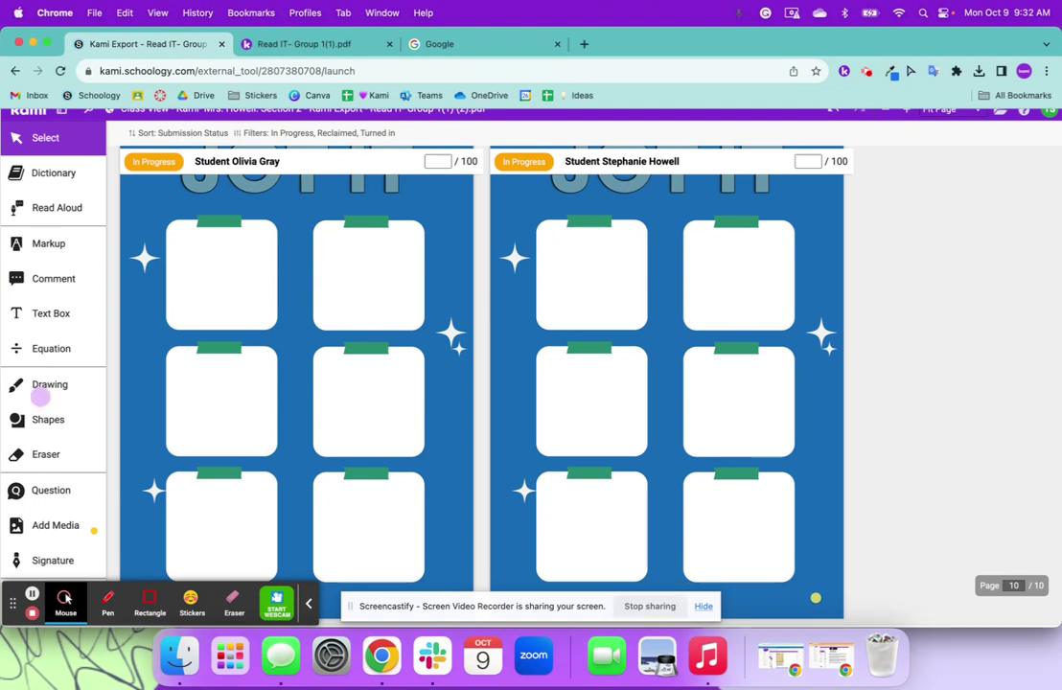
pyautogui.scroll(3, 47, 135)
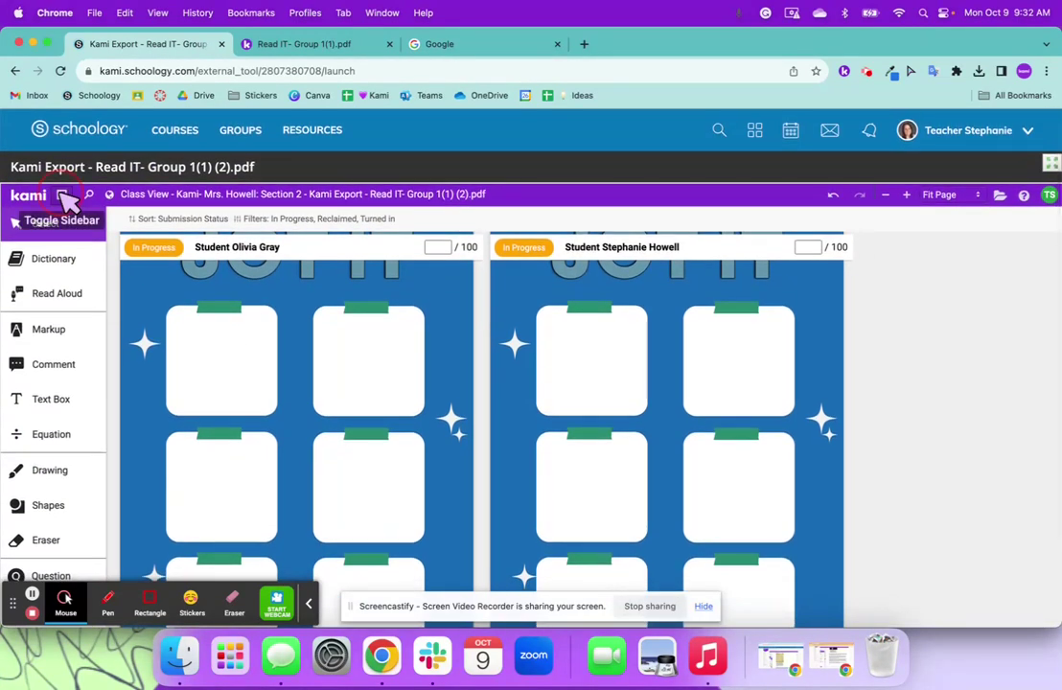
pyautogui.click(58, 195)
pyautogui.click(103, 195)
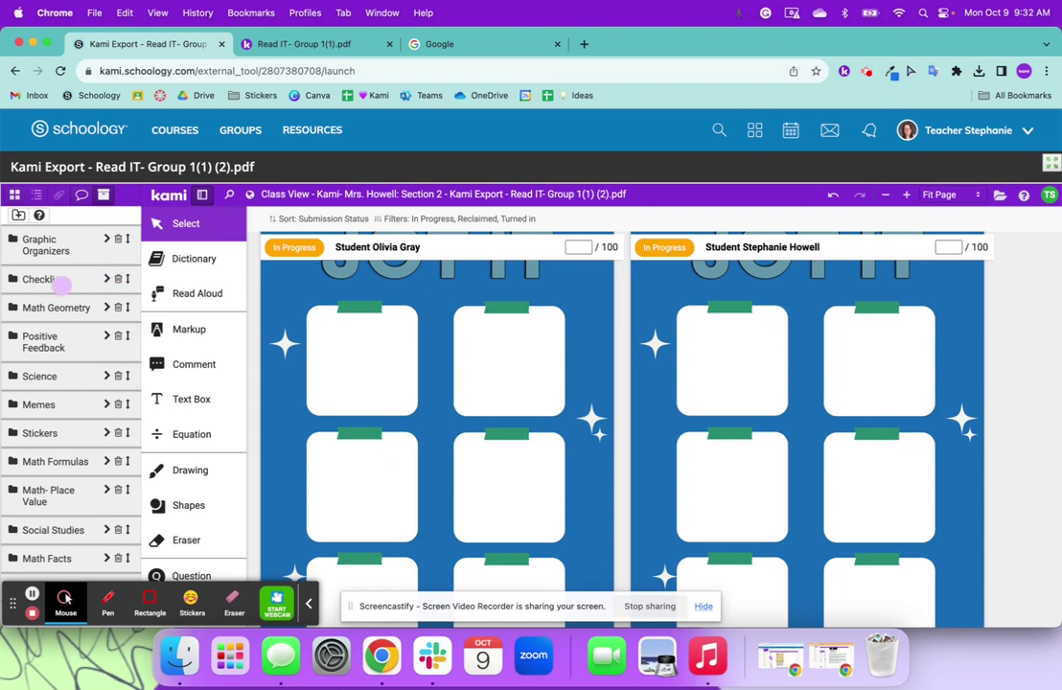
# Place the Editor's Checklist stamp on both students' JOT IT pages, moving the first onto the top-left card.
pyautogui.click(93, 279)
pyautogui.click(108, 278)
pyautogui.moveTo(65, 360); pyautogui.dragTo(463, 403)
pyautogui.moveTo(99, 375); pyautogui.dragTo(736, 367)
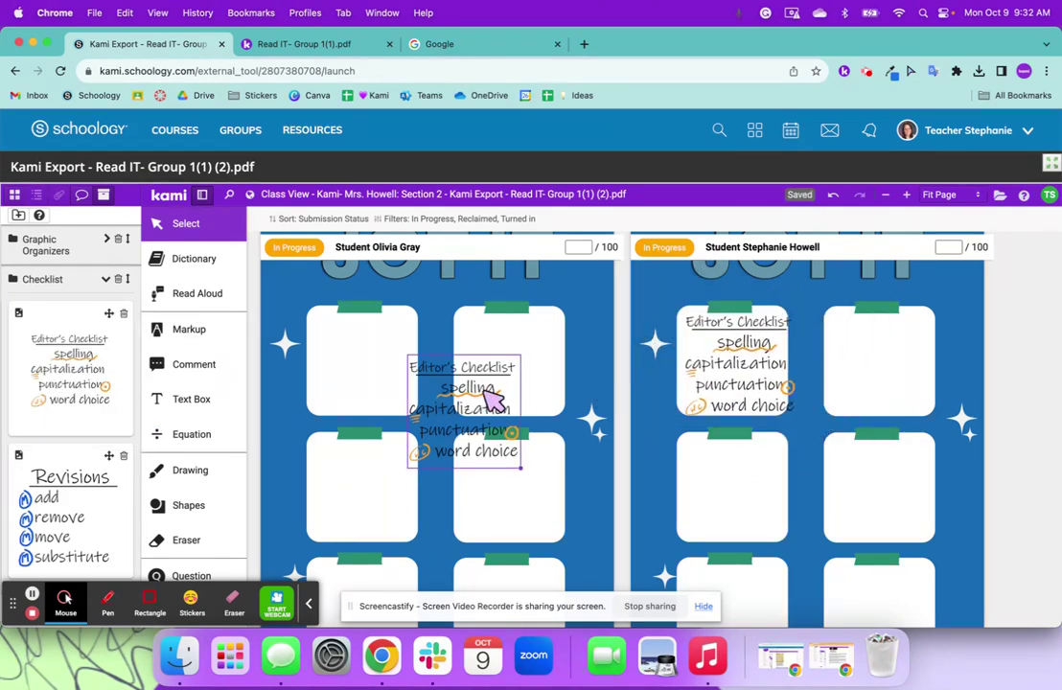
pyautogui.moveTo(494, 401); pyautogui.dragTo(386, 349)
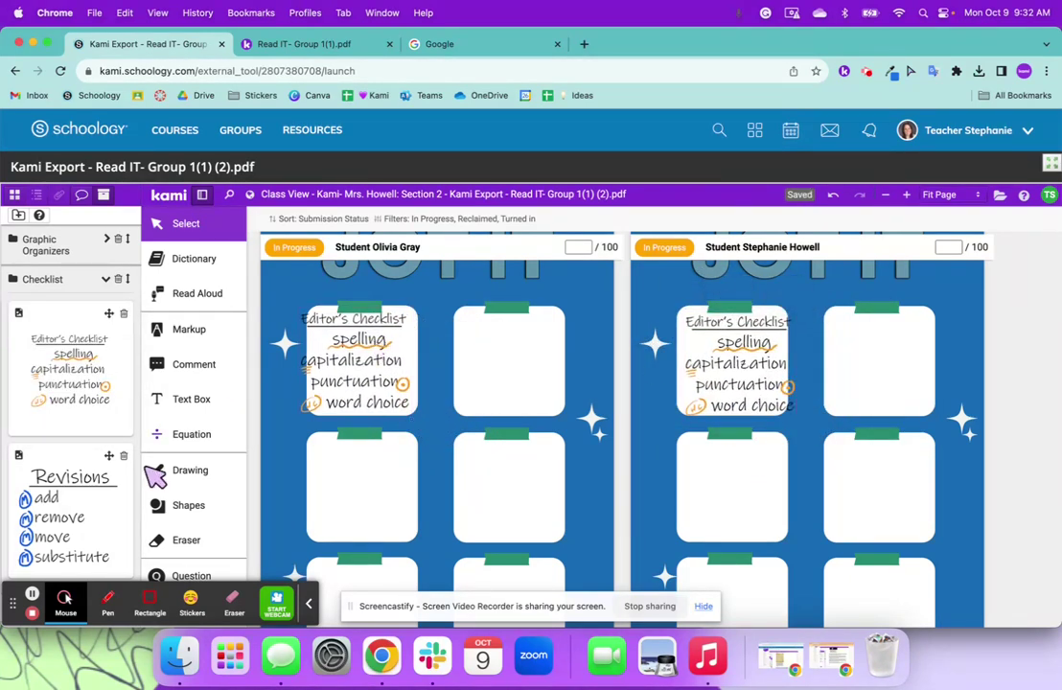
# Add Fantastic, Great job, thumbs-up and TU AS RÉUSSI stickers to the students' JOT IT cards.
pyautogui.scroll(-5, 91, 517)
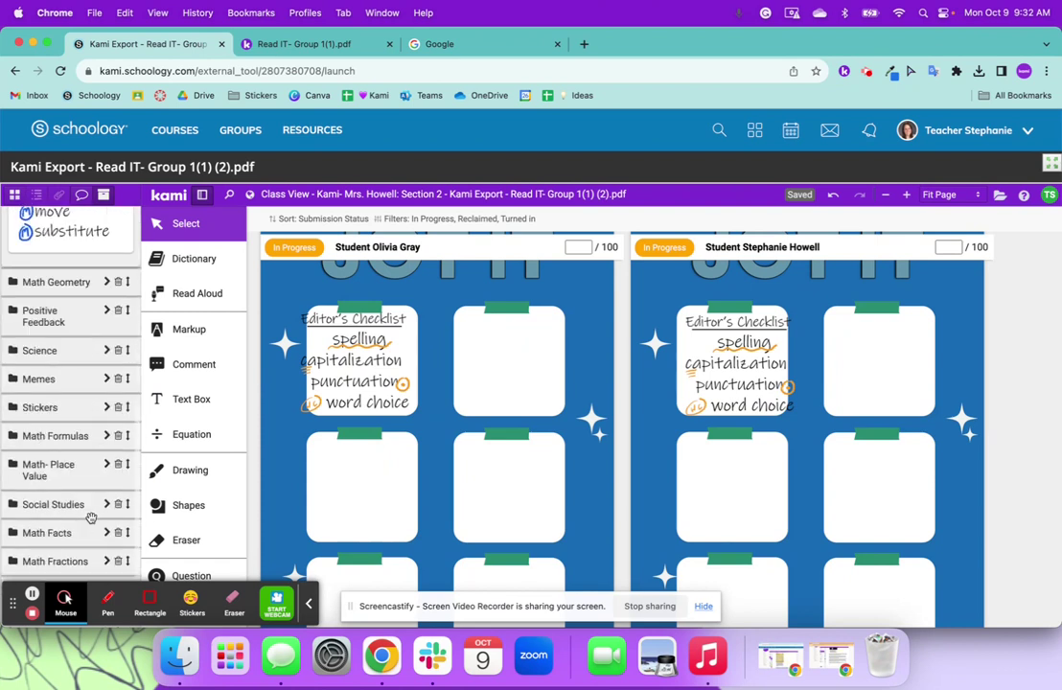
pyautogui.click(107, 407)
pyautogui.moveTo(73, 489); pyautogui.dragTo(515, 475)
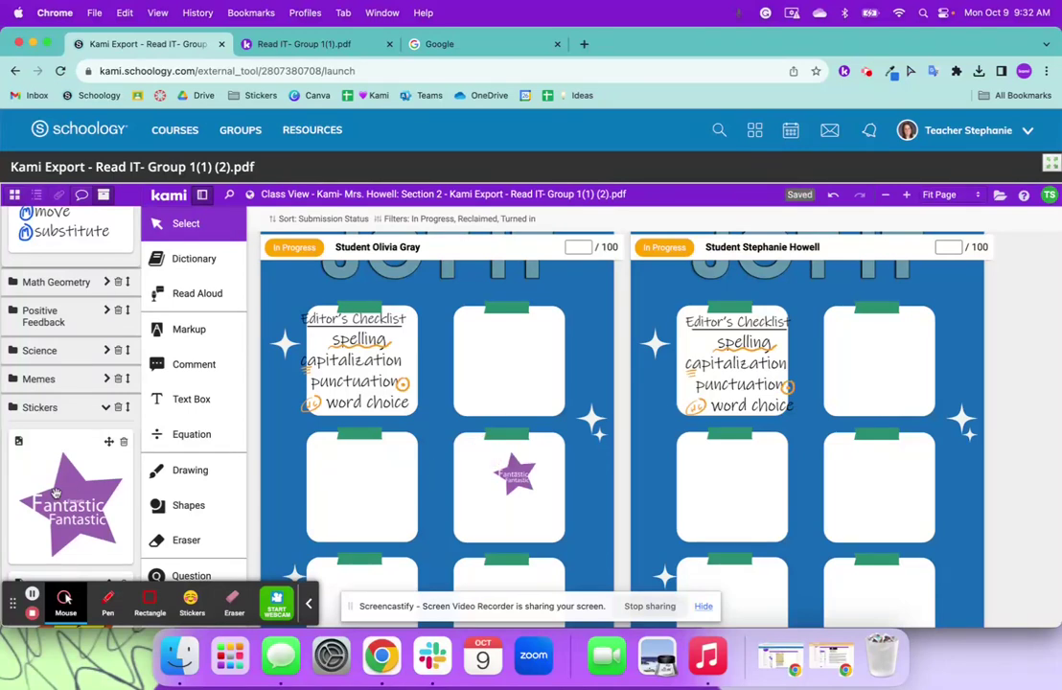
pyautogui.scroll(-5, 81, 355)
pyautogui.moveTo(81, 354); pyautogui.dragTo(761, 526)
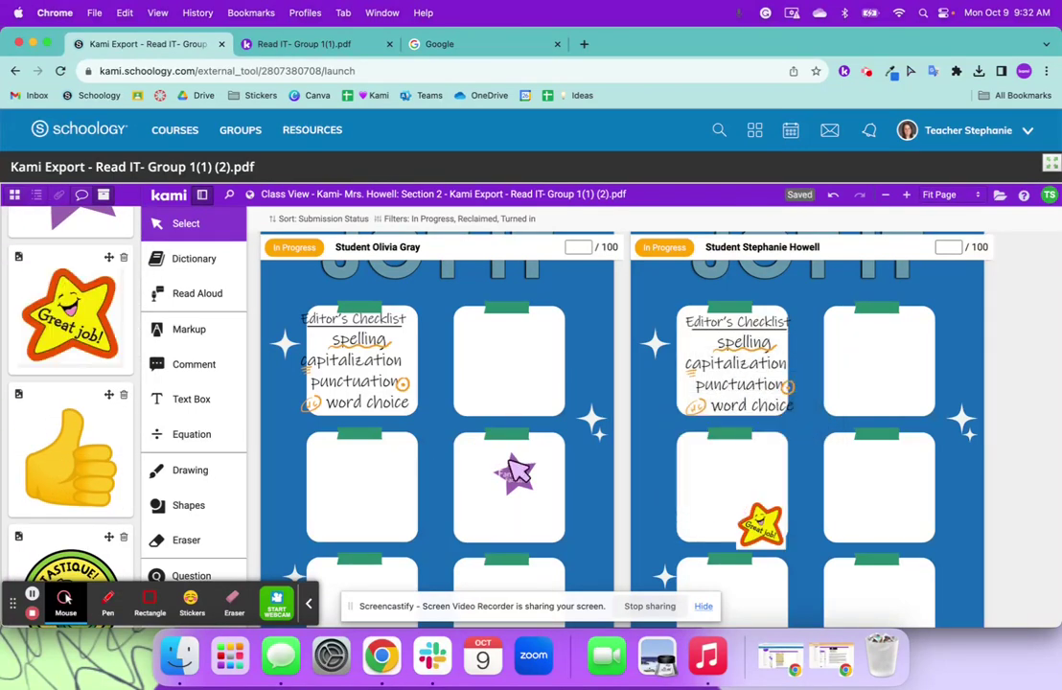
pyautogui.moveTo(106, 455); pyautogui.dragTo(866, 357)
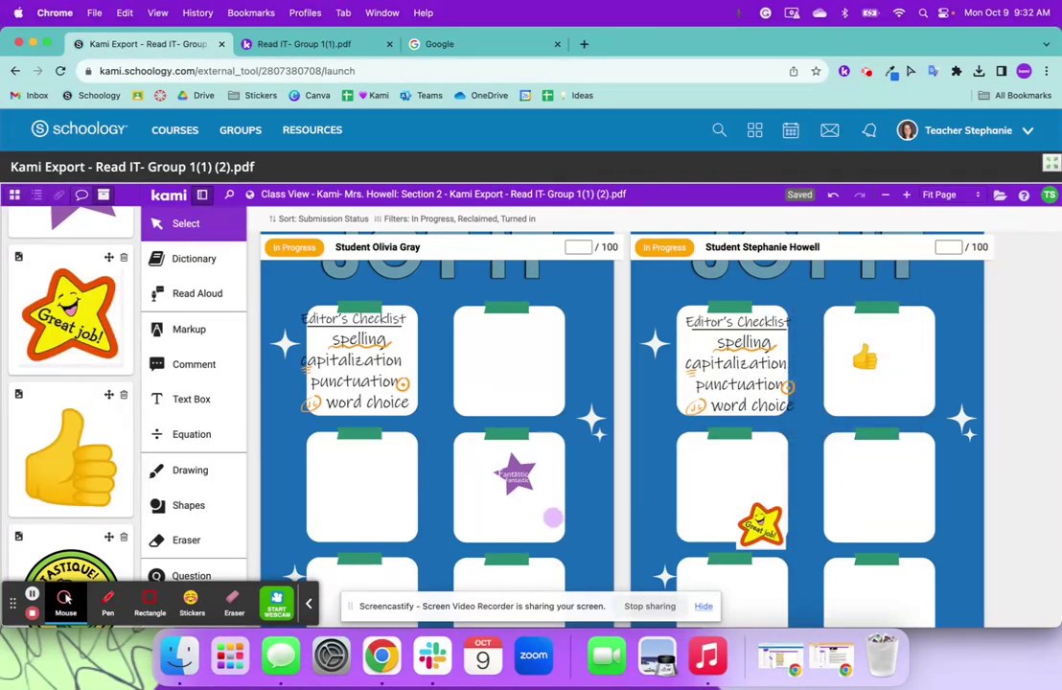
pyautogui.scroll(-1, 24, 459)
pyautogui.scroll(-5, 24, 458)
pyautogui.moveTo(33, 386); pyautogui.dragTo(350, 504)
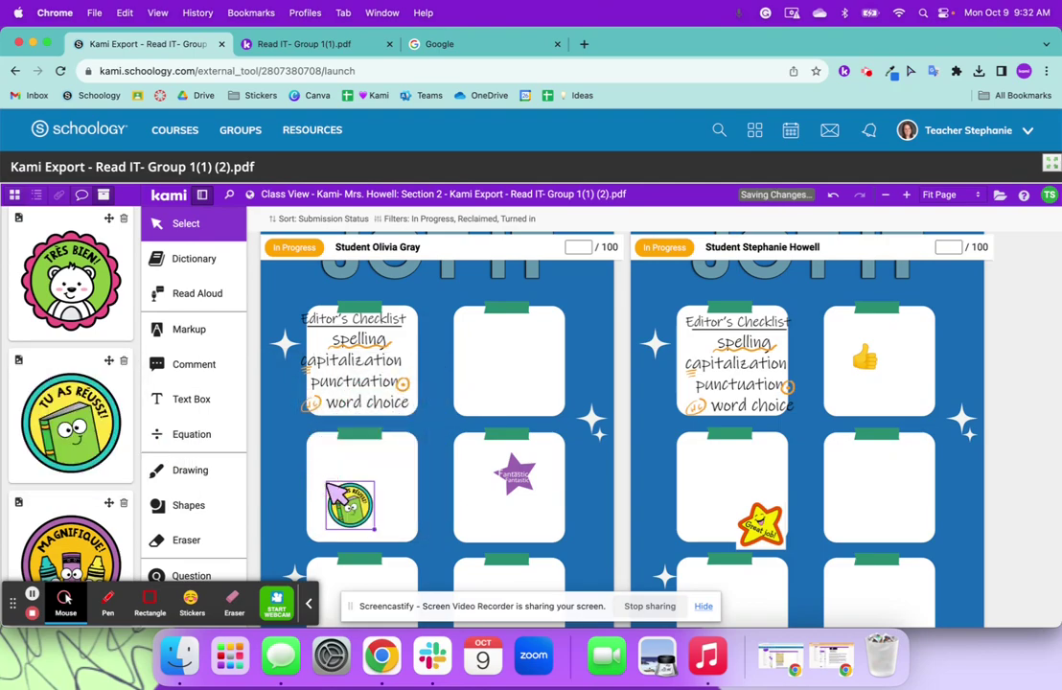
pyautogui.scroll(-2, 190, 427)
pyautogui.scroll(-5, 60, 432)
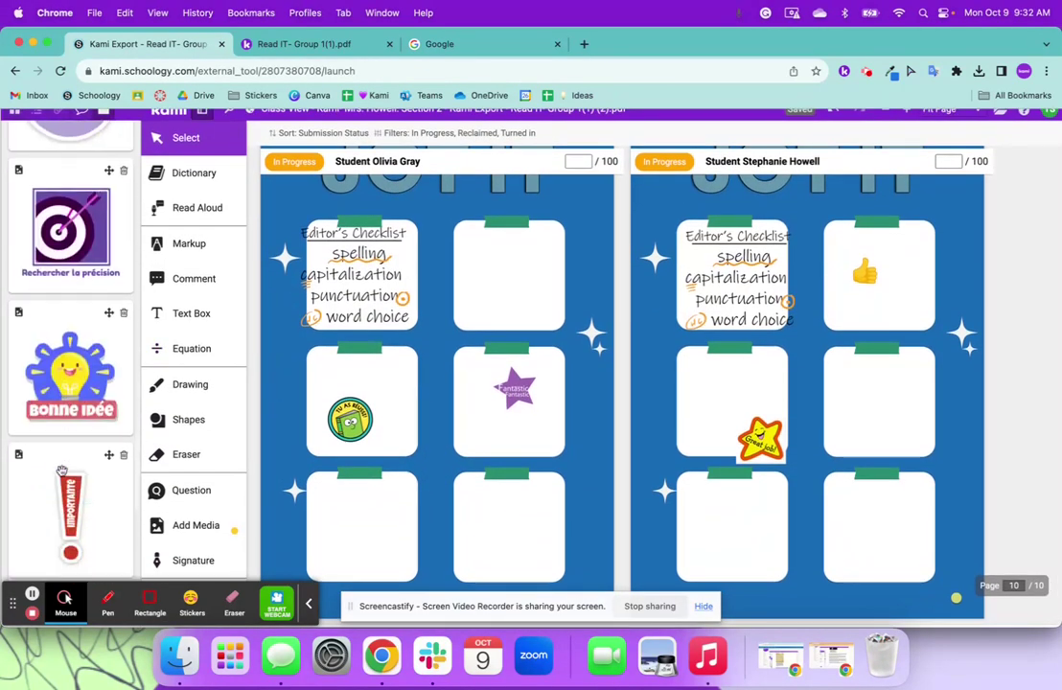
pyautogui.scroll(10, 61, 470)
pyautogui.scroll(10, 546, 535)
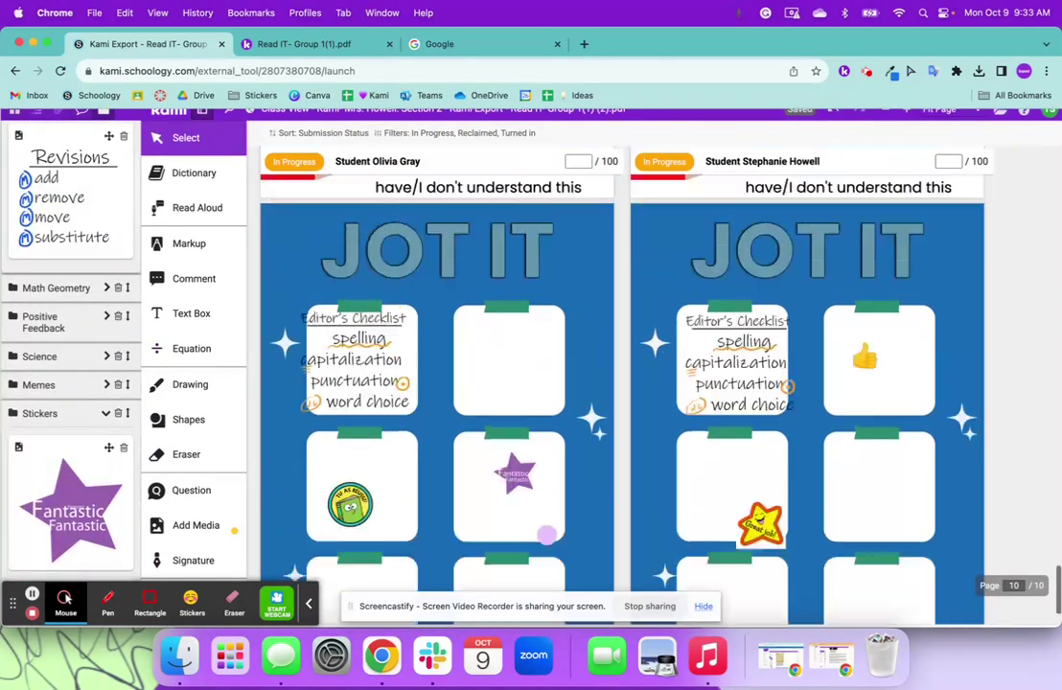
pyautogui.scroll(15, 546, 535)
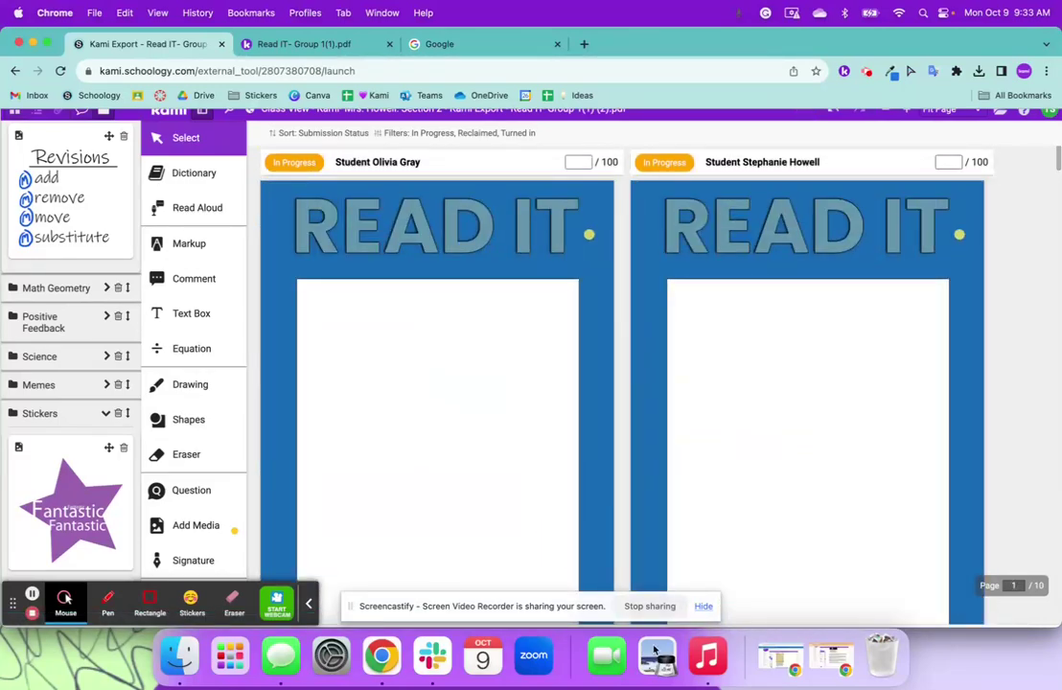